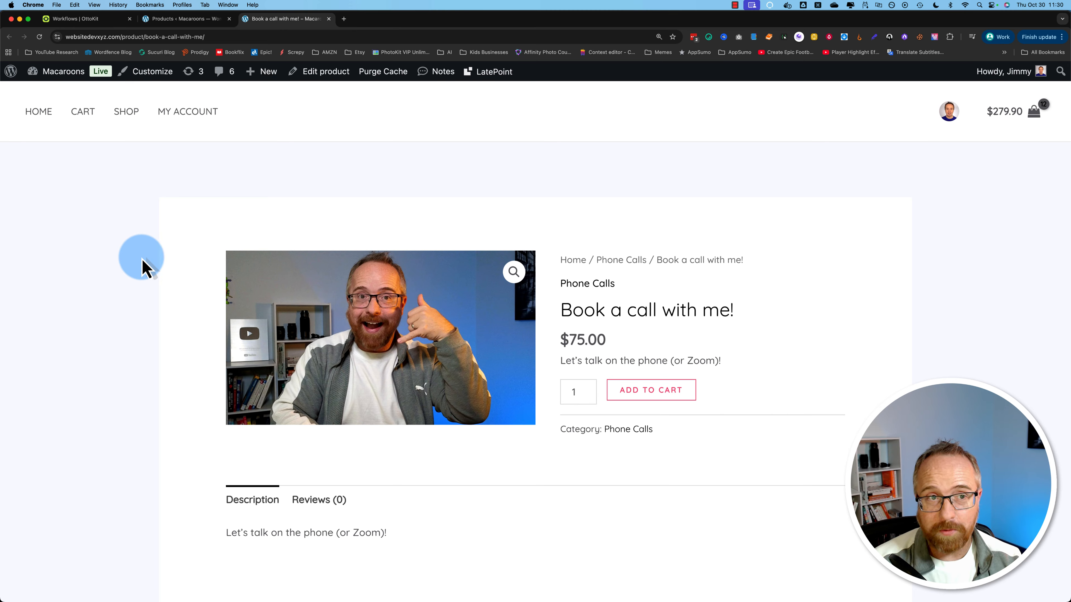
Step: Switch from the 'Book a call with me!' product page to the admin Products list
{"action": "left_click", "coordinate": [177, 20]}
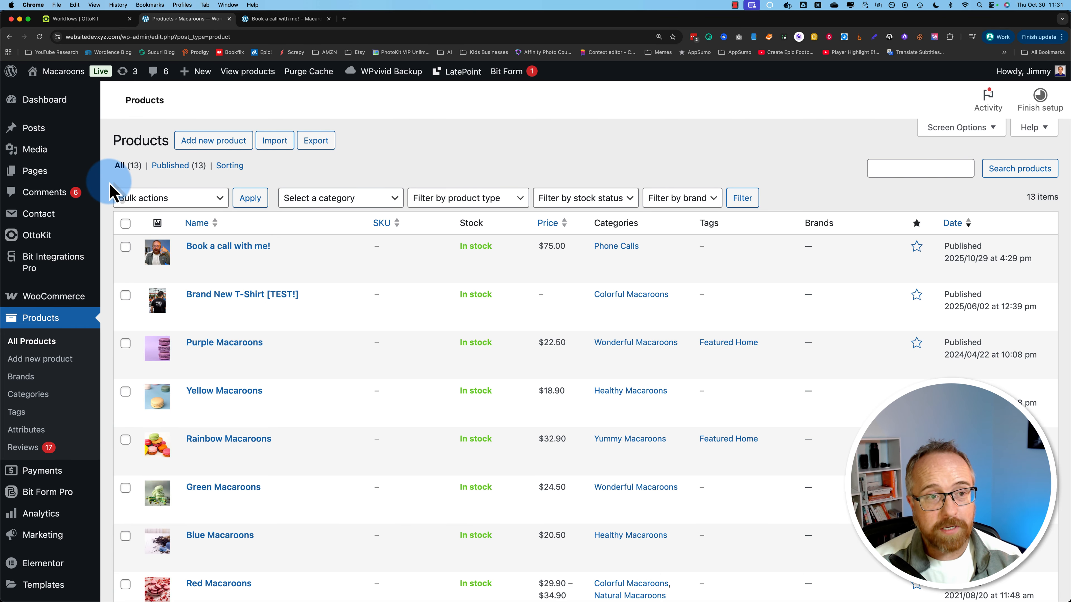
Step: Glance at the OttoKit workflows list, then return to the admin Products list
{"action": "left_click", "coordinate": [105, 19]}
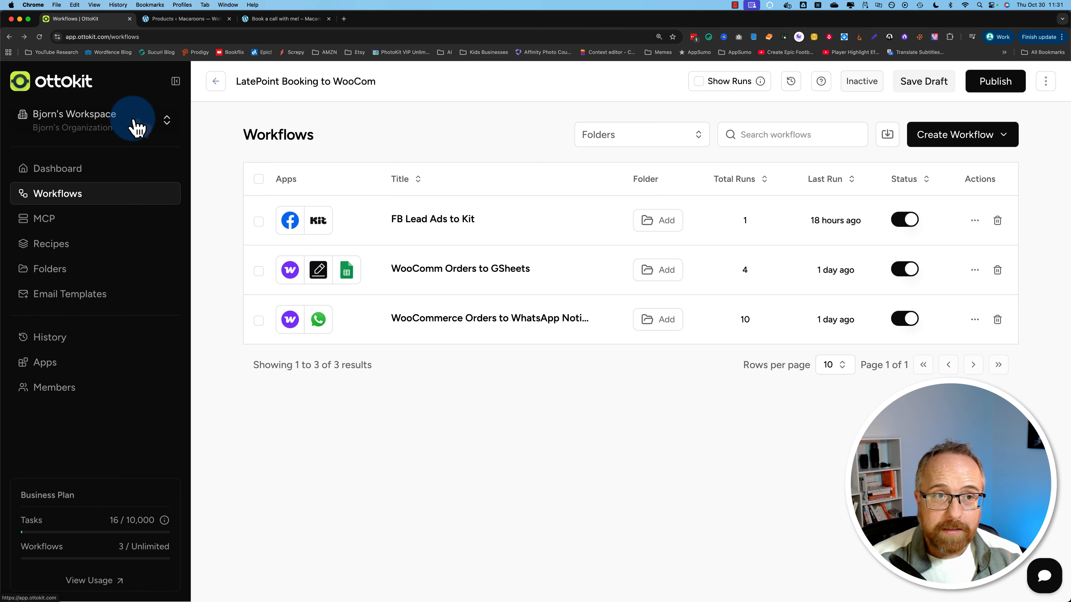
{"action": "left_click", "coordinate": [192, 30]}
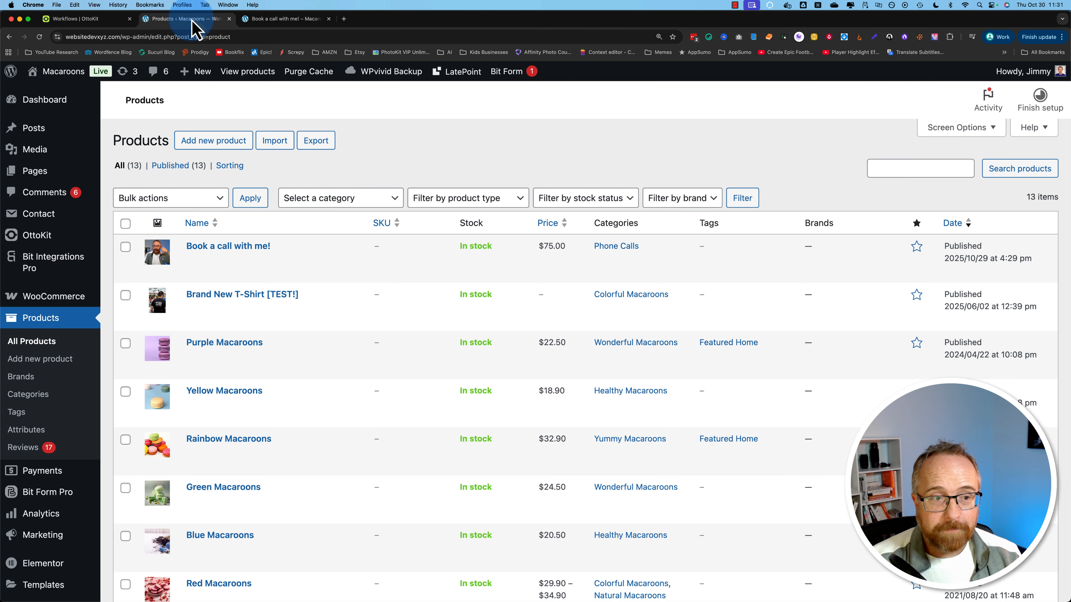
{"action": "scroll", "coordinate": [111, 198], "scroll_direction": "down", "scroll_amount": 2}
{"action": "scroll", "coordinate": [111, 199], "scroll_direction": "down", "scroll_amount": 6}
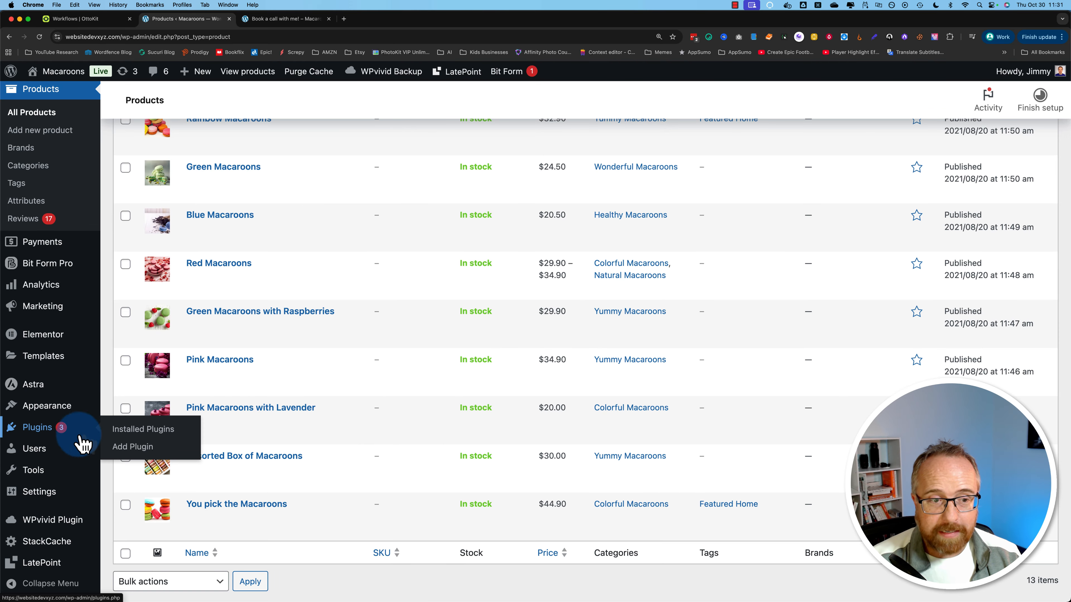
Step: Search Add Plugins for 'Latepo' and confirm the LatePoint booking plugin is already Active
{"action": "left_click", "coordinate": [134, 448]}
{"action": "left_click", "coordinate": [834, 139]}
{"action": "type", "text": "Latepoint"}
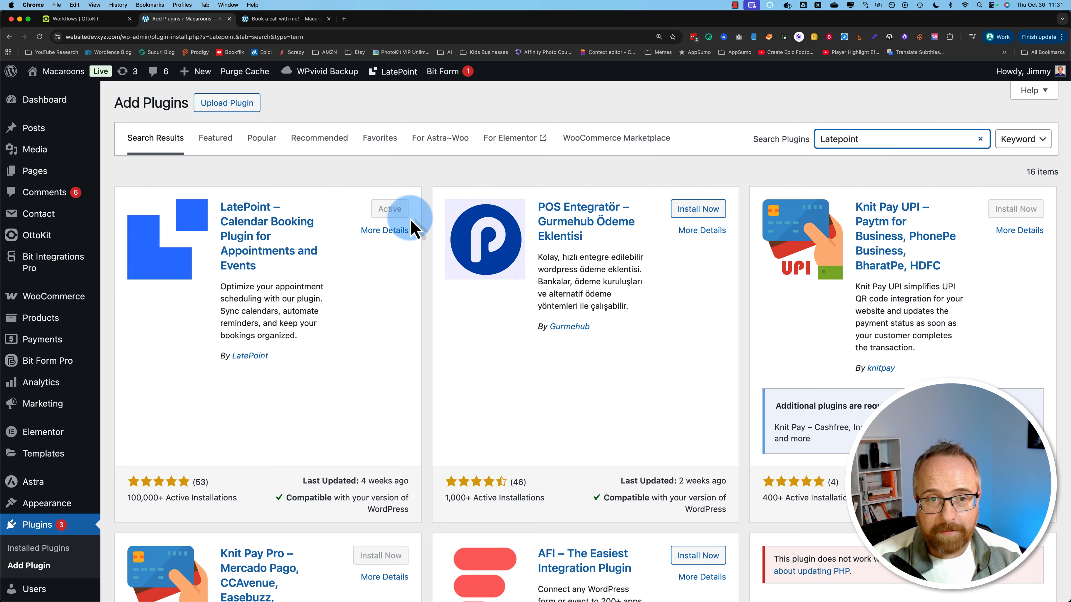
{"action": "scroll", "coordinate": [106, 490], "scroll_direction": "down", "scroll_amount": 1}
{"action": "scroll", "coordinate": [105, 489], "scroll_direction": "down", "scroll_amount": 6}
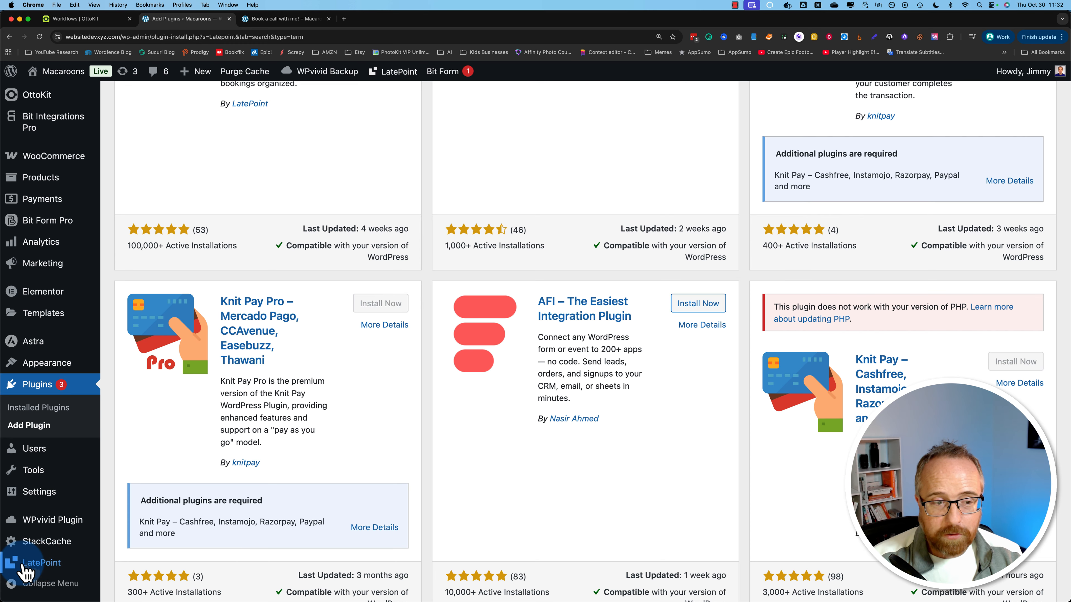
Step: Open LatePoint's Services list, showing the 60-minute $75 phone-call service, and start a new service
{"action": "left_click", "coordinate": [41, 564]}
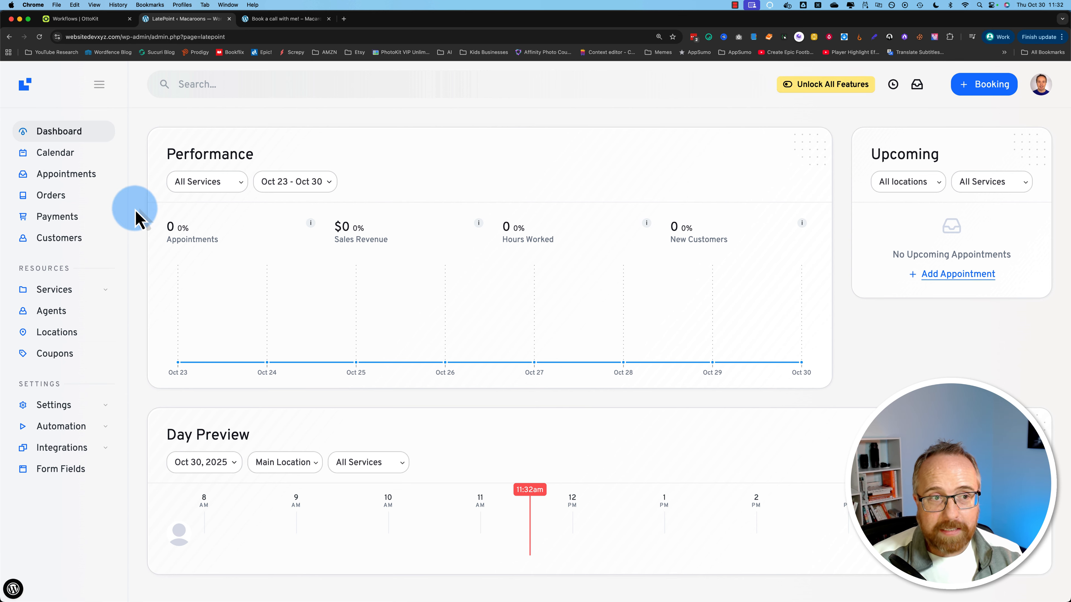
{"action": "mouse_move", "coordinate": [65, 296]}
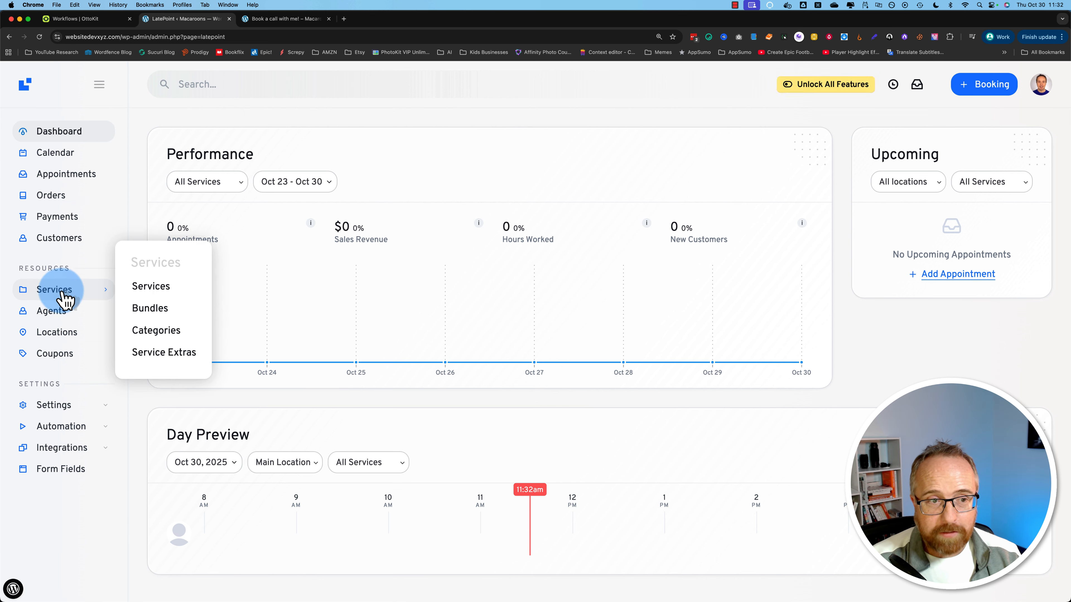
{"action": "left_click", "coordinate": [162, 286]}
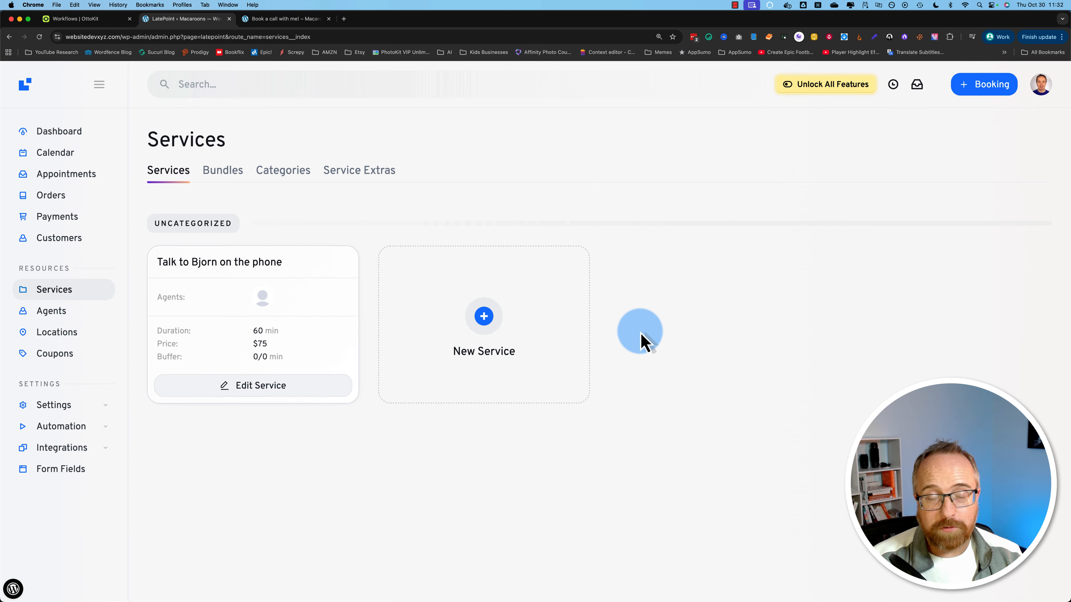
{"action": "left_click", "coordinate": [489, 325]}
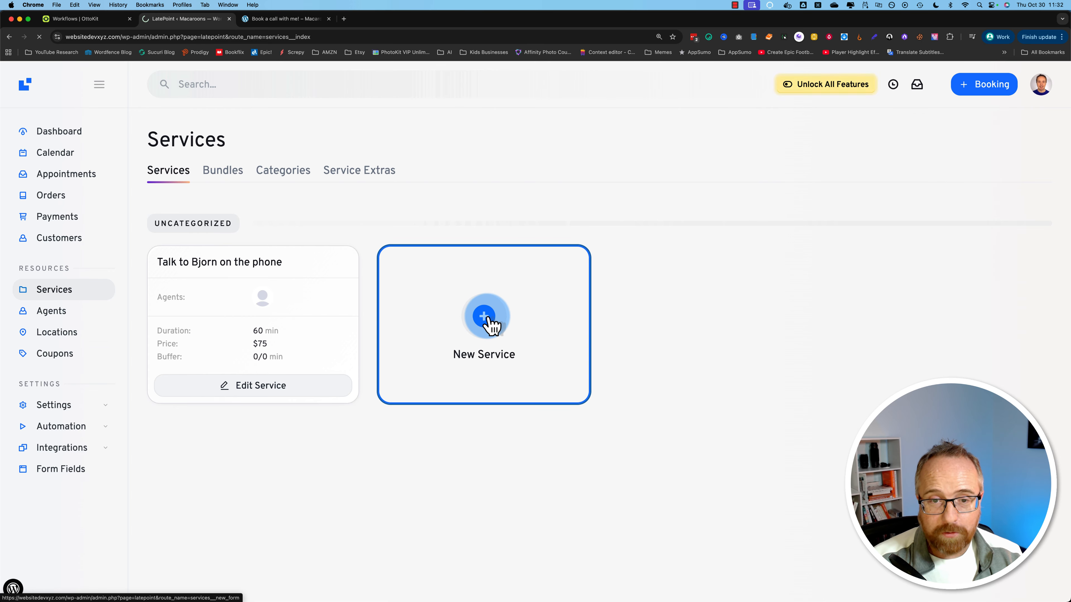
Step: Review the blank New Service form's duration, price, agent, restriction and schedule sections, then return to the top
{"action": "scroll", "coordinate": [328, 412], "scroll_direction": "down", "scroll_amount": 3}
{"action": "scroll", "coordinate": [246, 414], "scroll_direction": "up", "scroll_amount": 2}
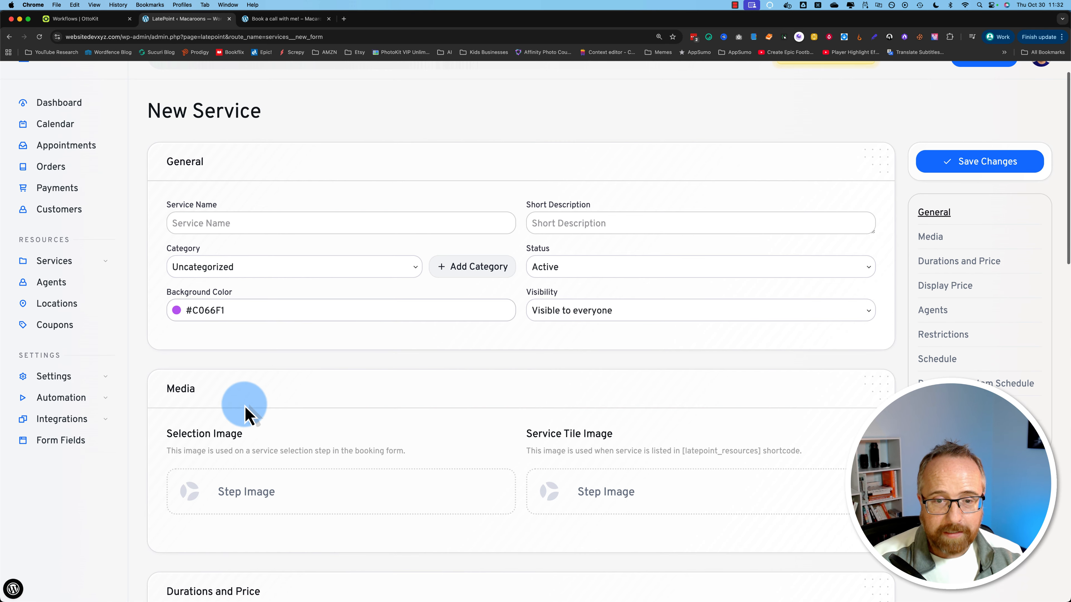
{"action": "scroll", "coordinate": [521, 447], "scroll_direction": "down", "scroll_amount": 10}
{"action": "scroll", "coordinate": [464, 431], "scroll_direction": "down", "scroll_amount": 1}
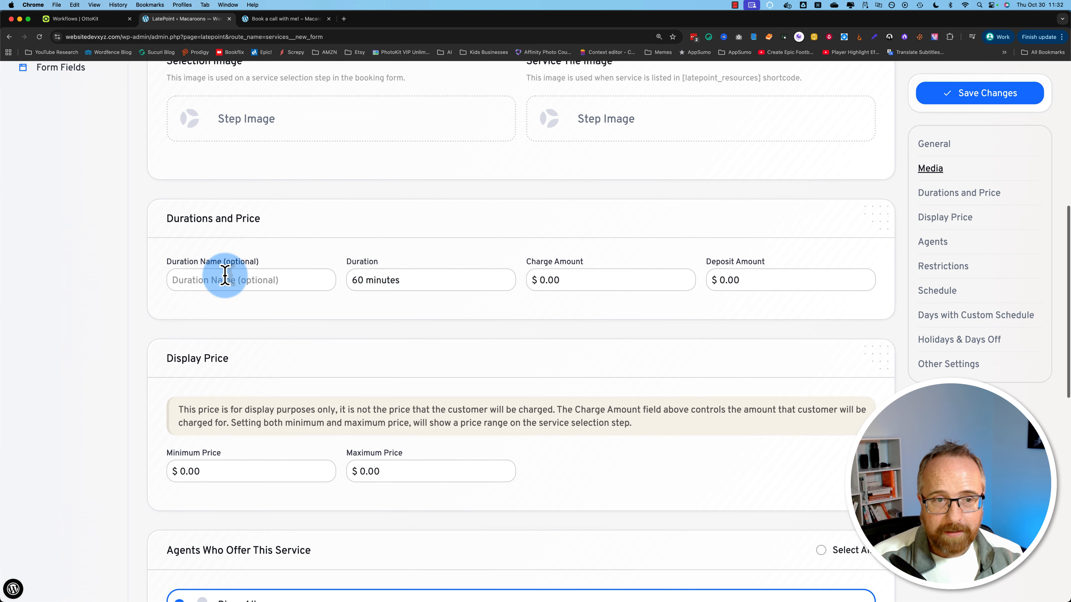
{"action": "scroll", "coordinate": [378, 379], "scroll_direction": "down", "scroll_amount": 5}
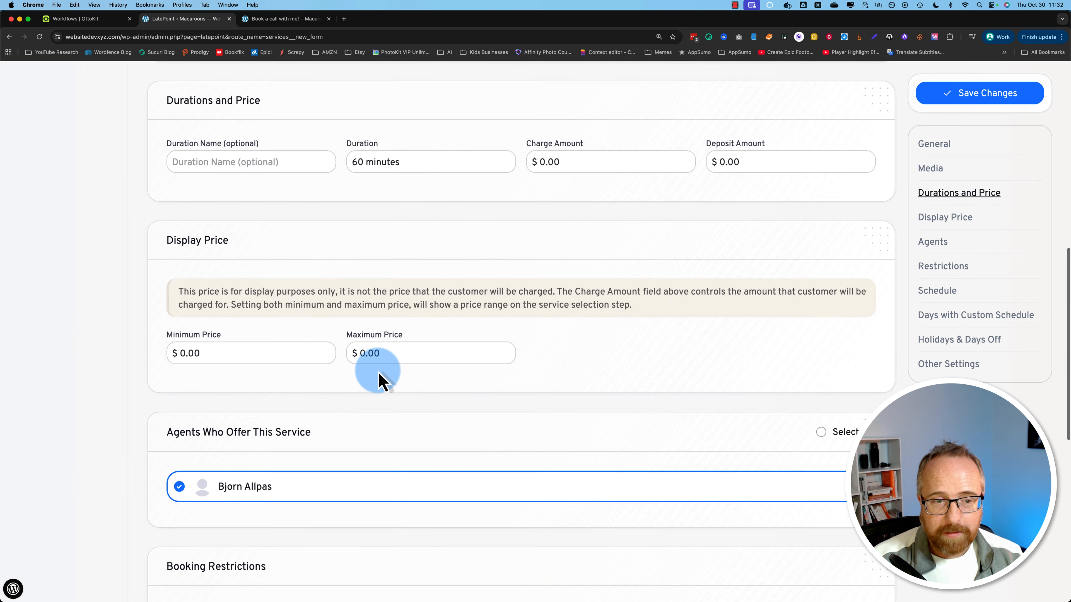
{"action": "scroll", "coordinate": [264, 407], "scroll_direction": "down", "scroll_amount": 6}
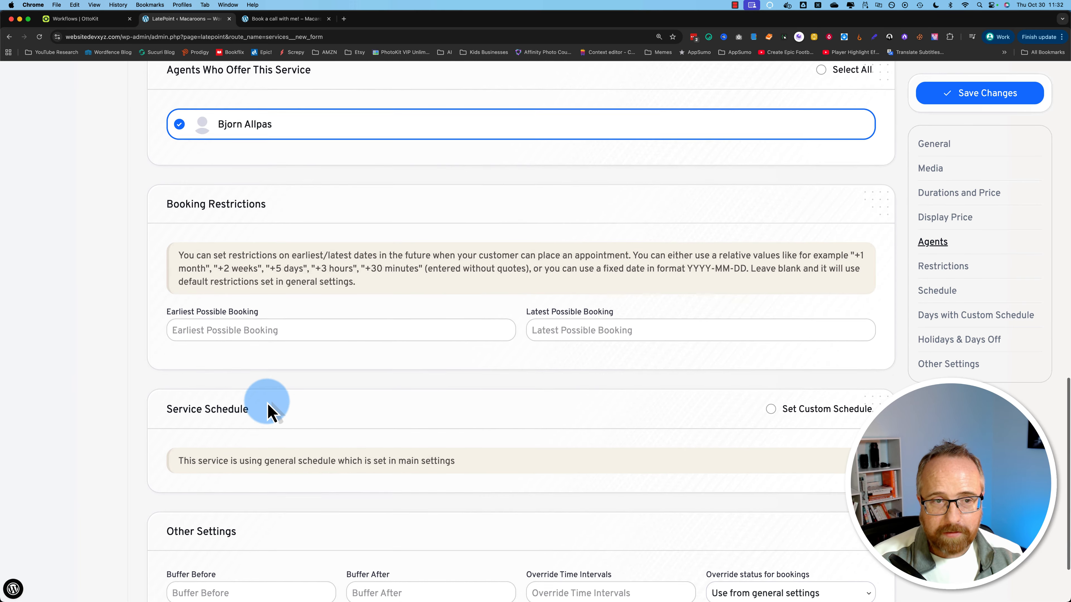
{"action": "scroll", "coordinate": [472, 424], "scroll_direction": "down", "scroll_amount": 2}
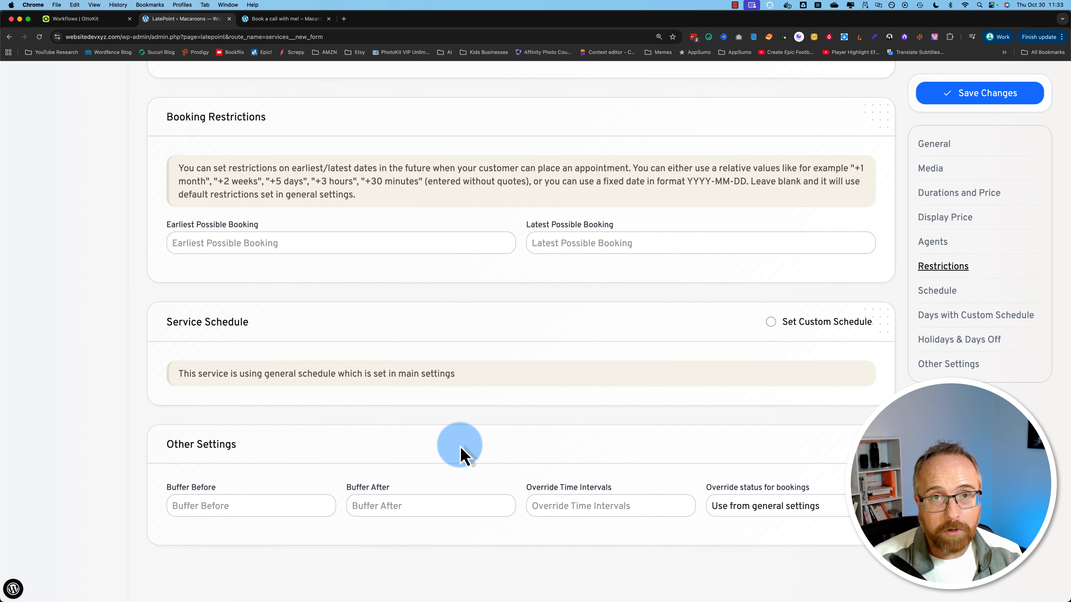
{"action": "scroll", "coordinate": [461, 453], "scroll_direction": "up", "scroll_amount": 10}
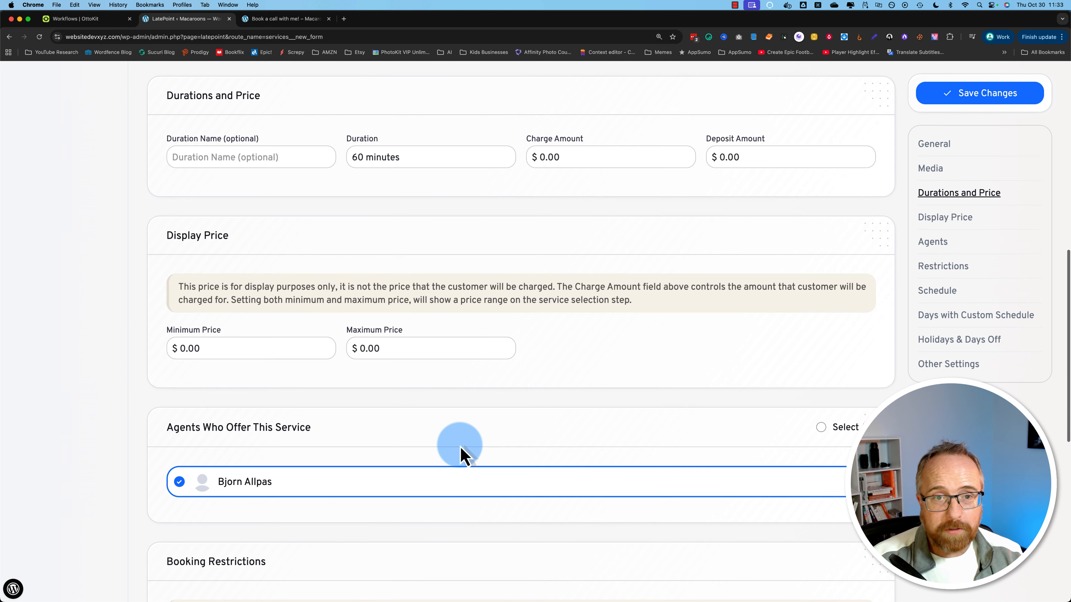
{"action": "scroll", "coordinate": [439, 422], "scroll_direction": "up", "scroll_amount": 3}
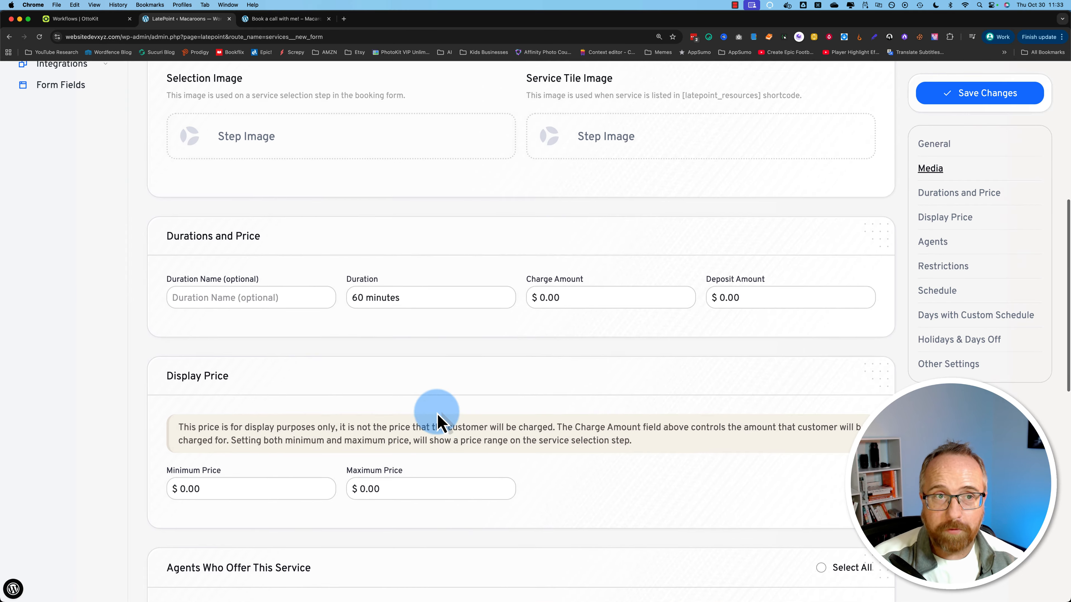
{"action": "scroll", "coordinate": [258, 144], "scroll_direction": "up", "scroll_amount": 5}
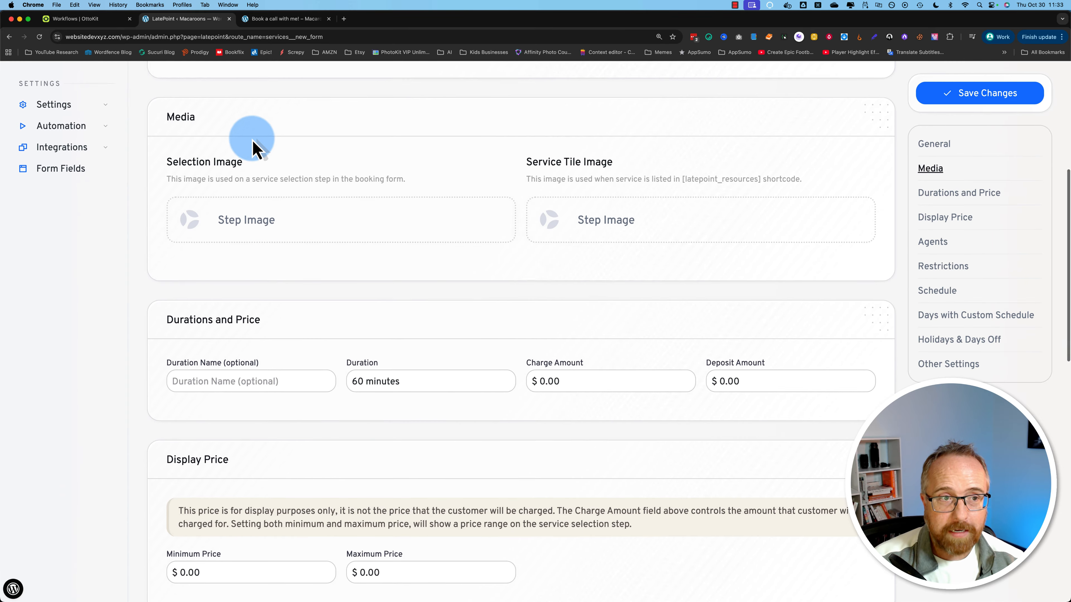
{"action": "scroll", "coordinate": [173, 195], "scroll_direction": "up", "scroll_amount": 5}
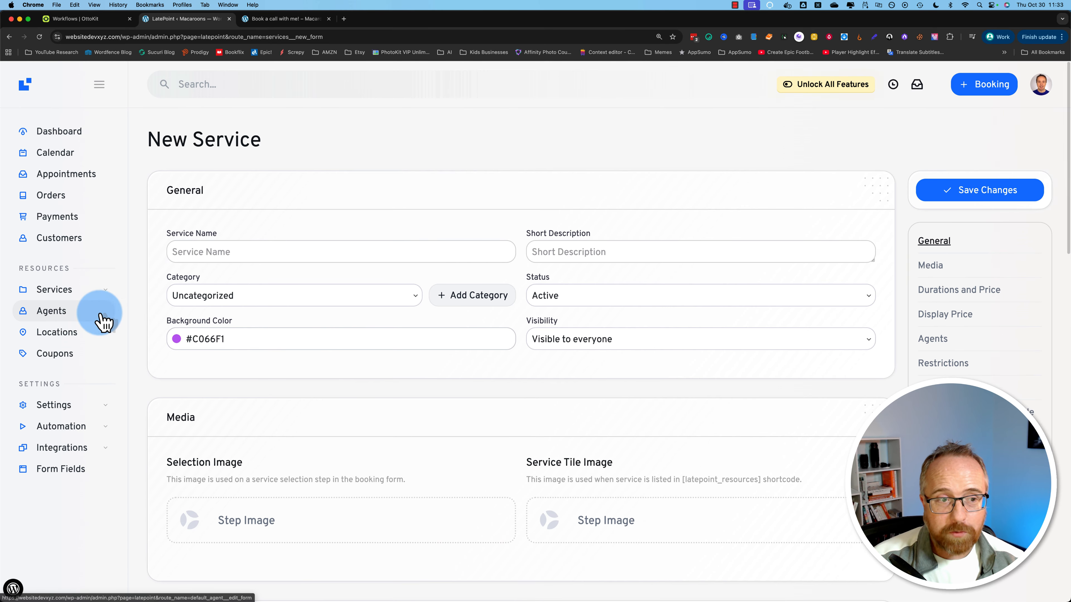
Step: View the single agent's name, e-mail and phone on LatePoint's Agents page
{"action": "left_click", "coordinate": [52, 314]}
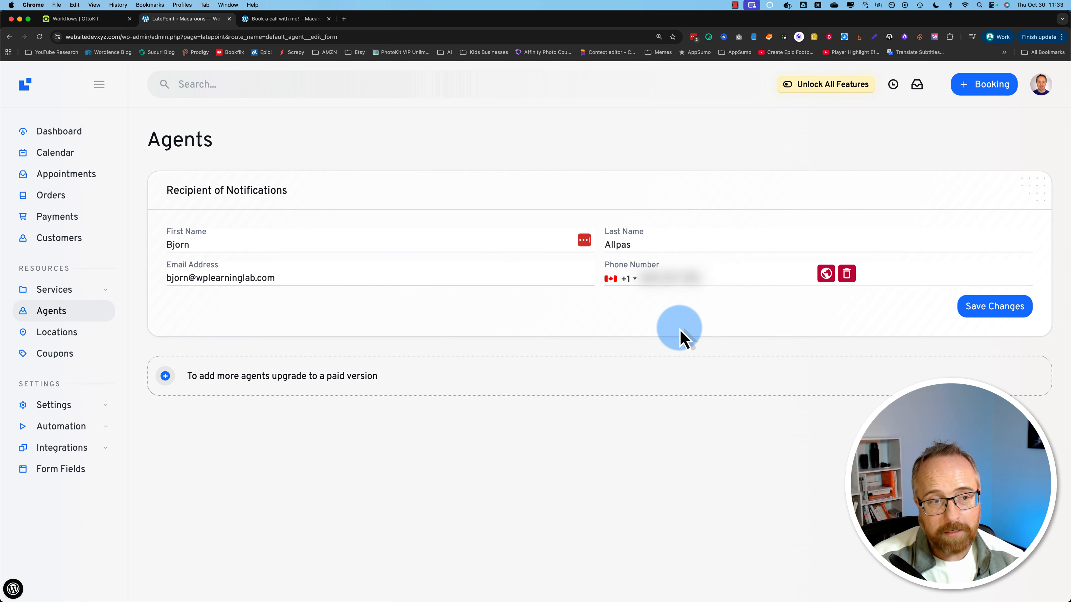
{"action": "mouse_move", "coordinate": [76, 292]}
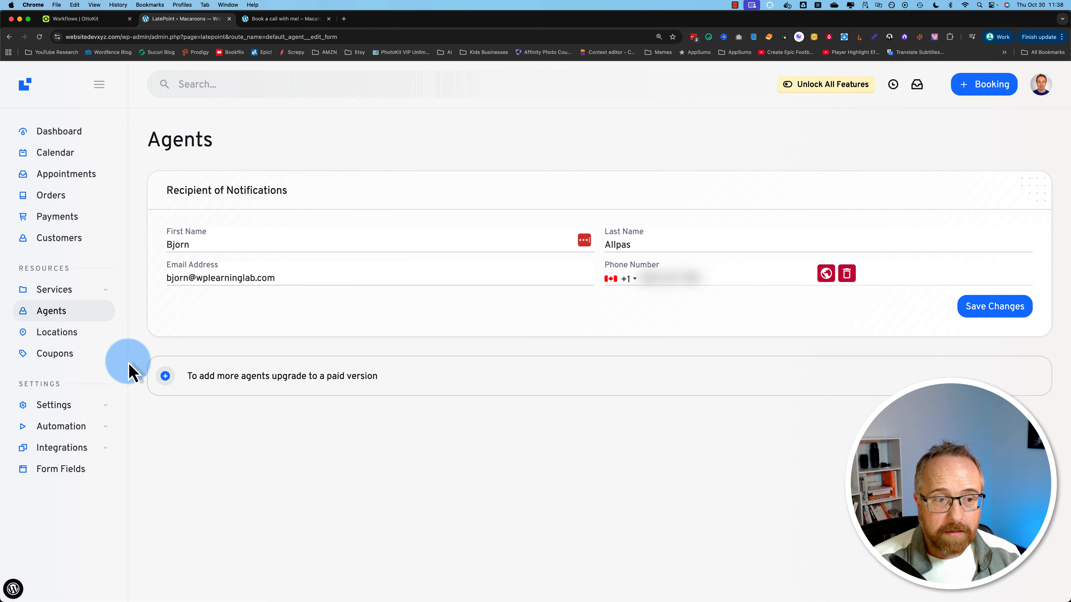
{"action": "mouse_move", "coordinate": [61, 412]}
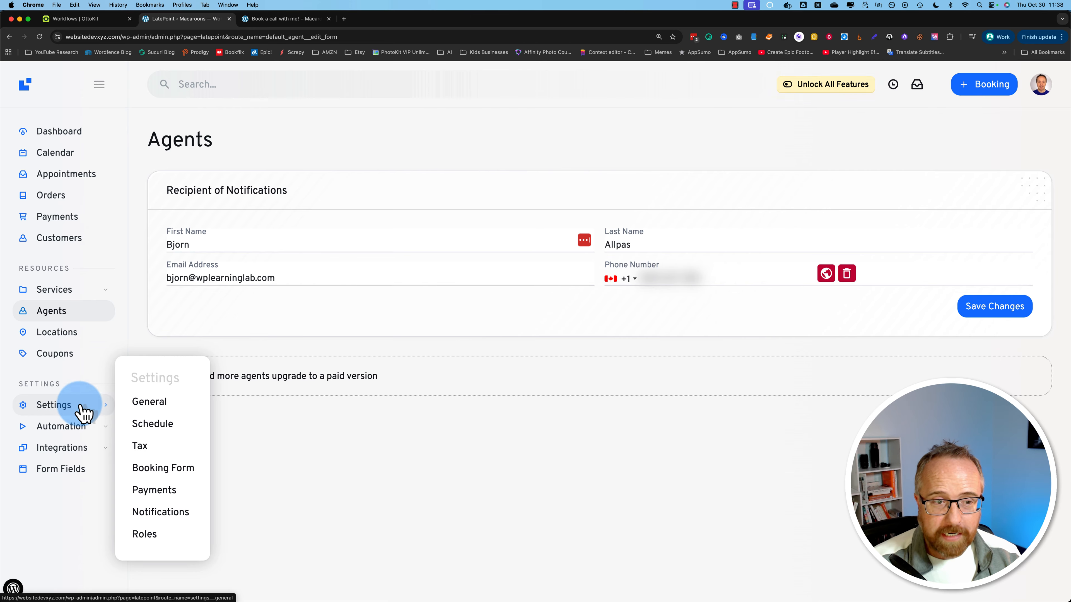
{"action": "scroll", "coordinate": [272, 278], "scroll_direction": "down", "scroll_amount": 2}
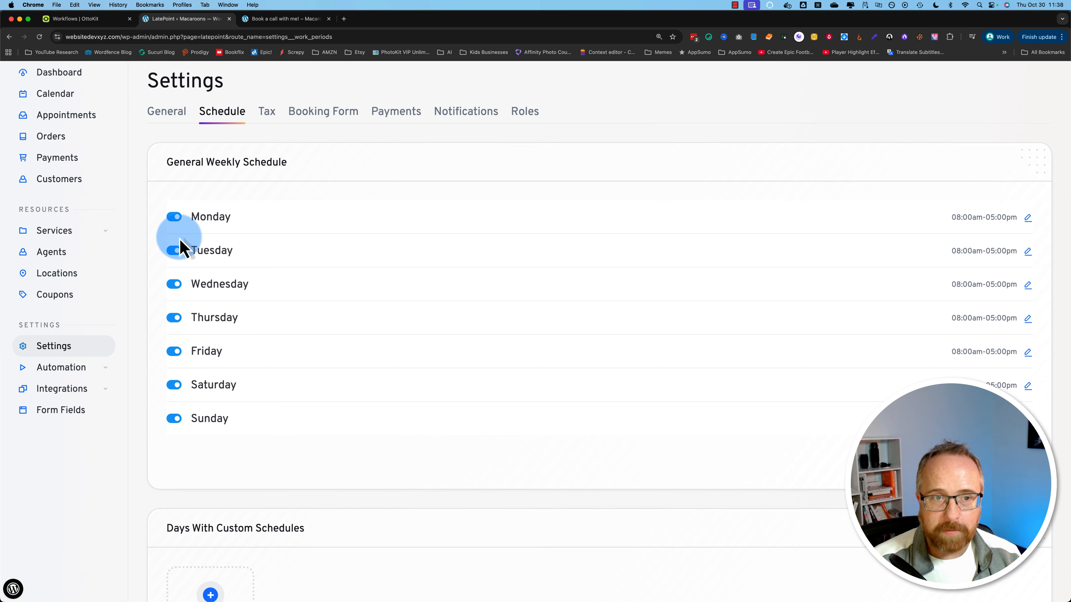
{"action": "left_click", "coordinate": [174, 384]}
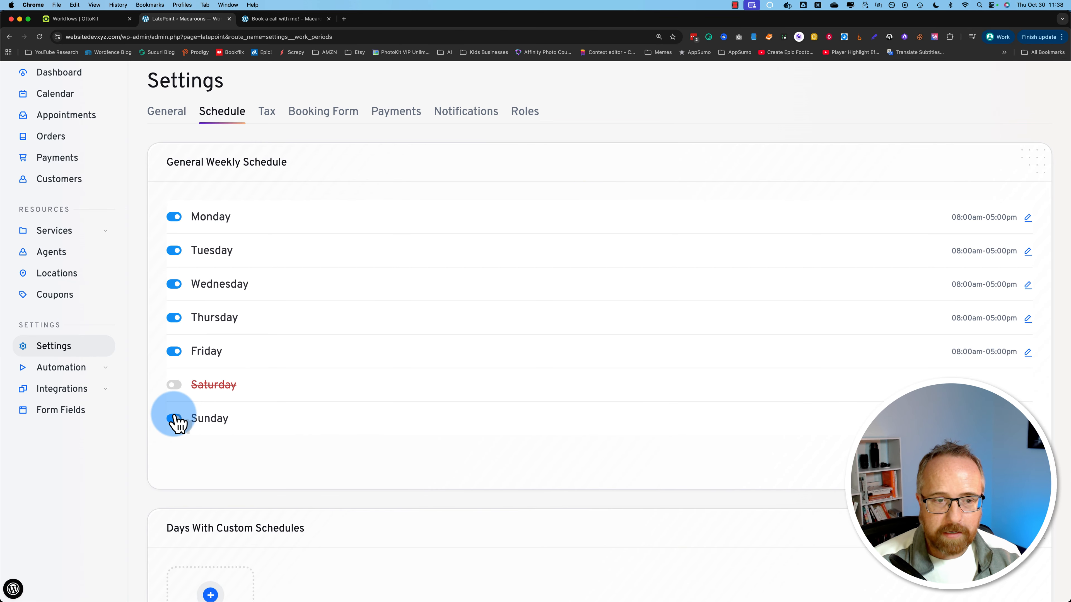
{"action": "left_click", "coordinate": [173, 419]}
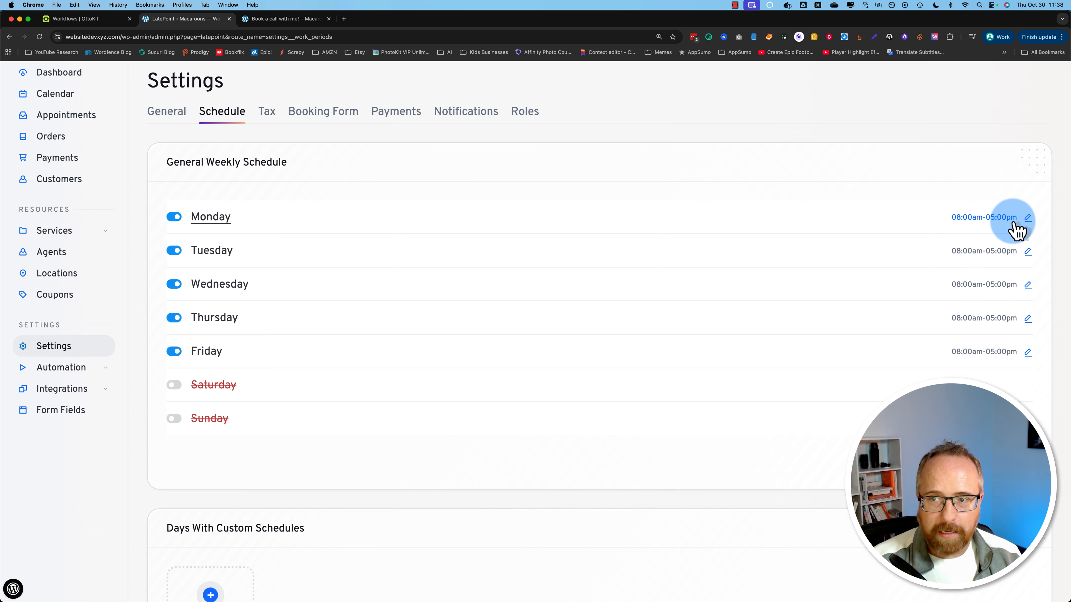
{"action": "left_click", "coordinate": [1027, 218]}
{"action": "left_click", "coordinate": [965, 275]}
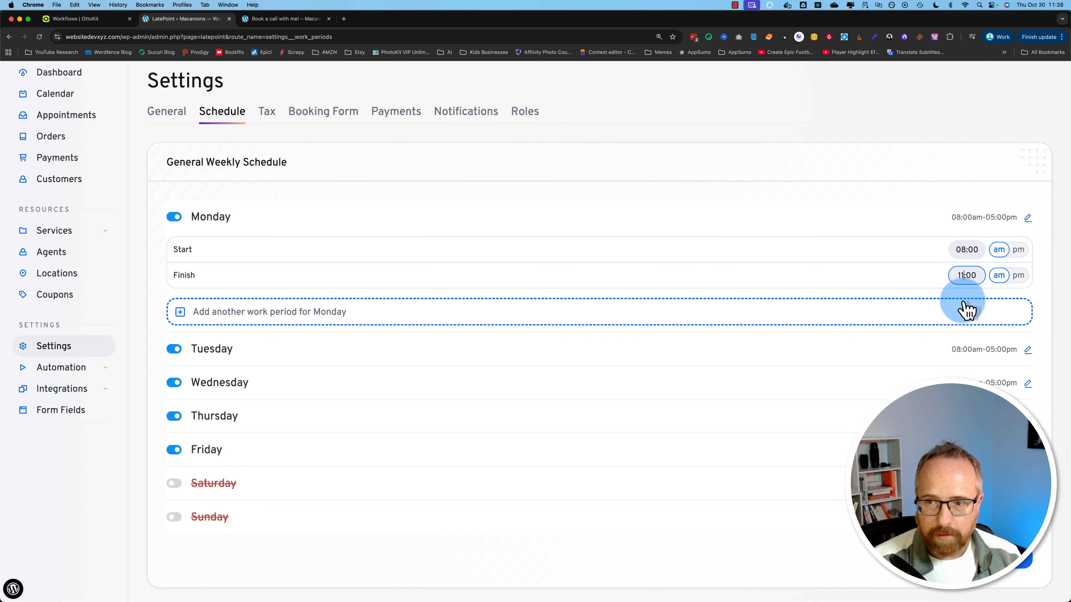
{"action": "left_click", "coordinate": [1025, 351]}
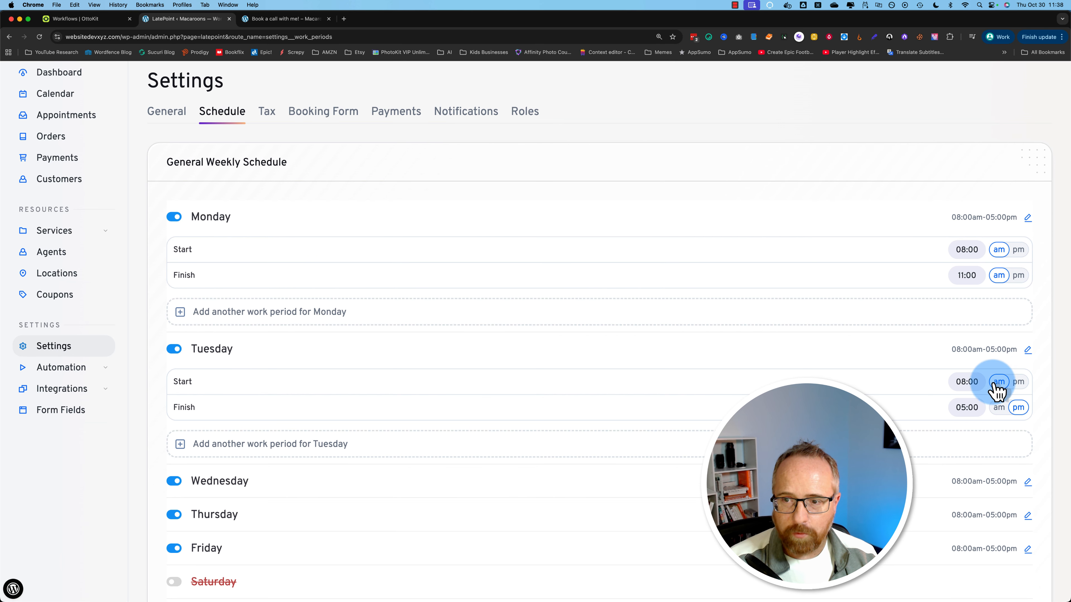
{"action": "left_click", "coordinate": [967, 404]}
{"action": "type", "text": "11:00"}
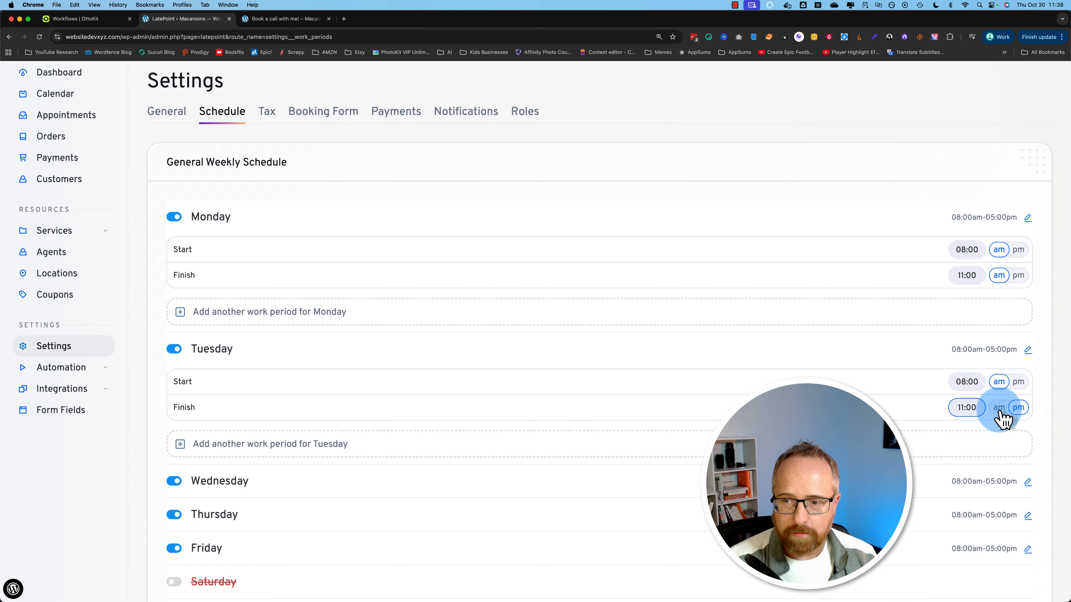
{"action": "left_click", "coordinate": [932, 481]}
{"action": "scroll", "coordinate": [1043, 481], "scroll_direction": "down", "scroll_amount": 6}
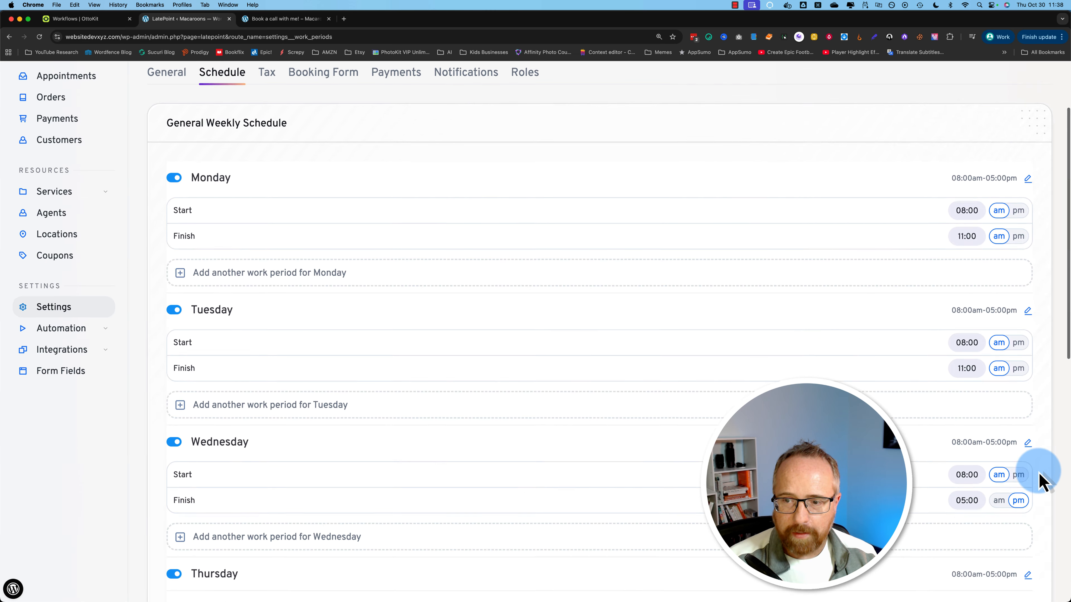
{"action": "scroll", "coordinate": [864, 478], "scroll_direction": "down", "scroll_amount": 1}
{"action": "left_click", "coordinate": [957, 465]}
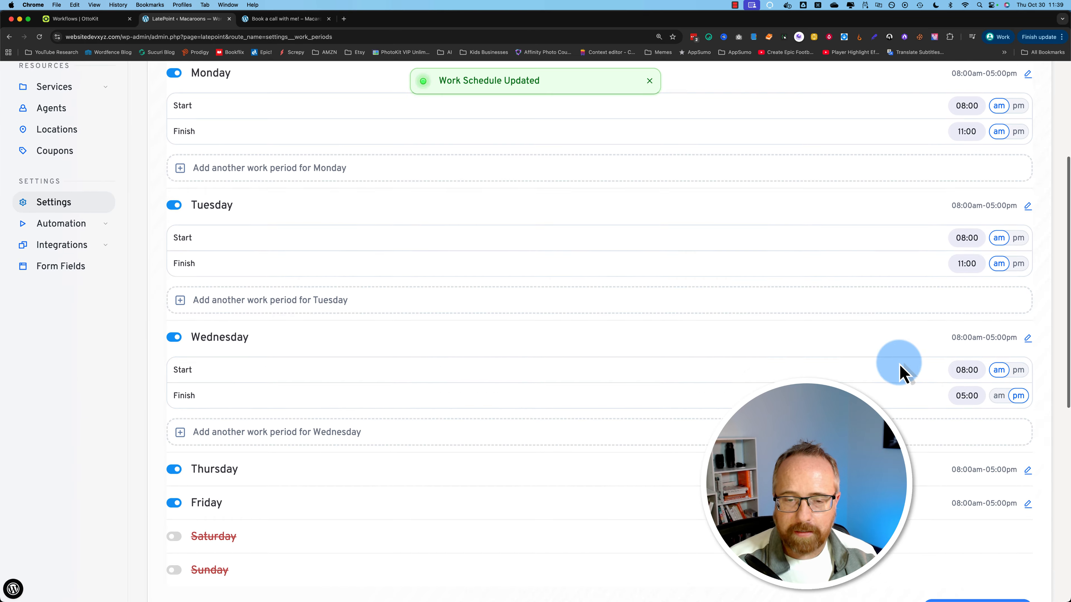
{"action": "scroll", "coordinate": [898, 365], "scroll_direction": "down", "scroll_amount": 6}
{"action": "scroll", "coordinate": [900, 371], "scroll_direction": "down", "scroll_amount": 3}
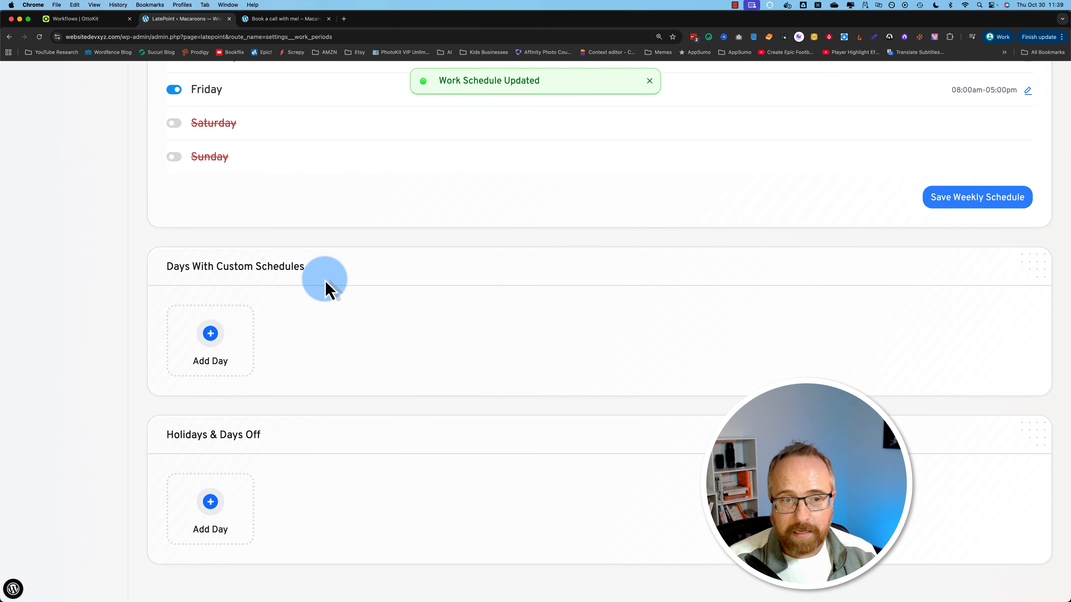
{"action": "scroll", "coordinate": [328, 311], "scroll_direction": "up", "scroll_amount": 5}
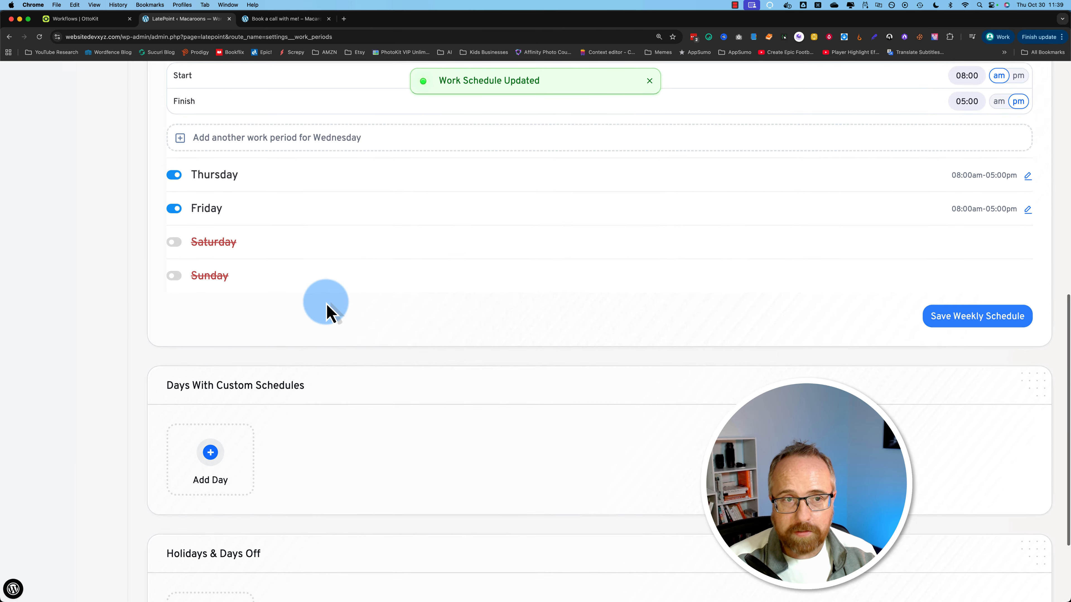
{"action": "scroll", "coordinate": [282, 243], "scroll_direction": "up", "scroll_amount": 3}
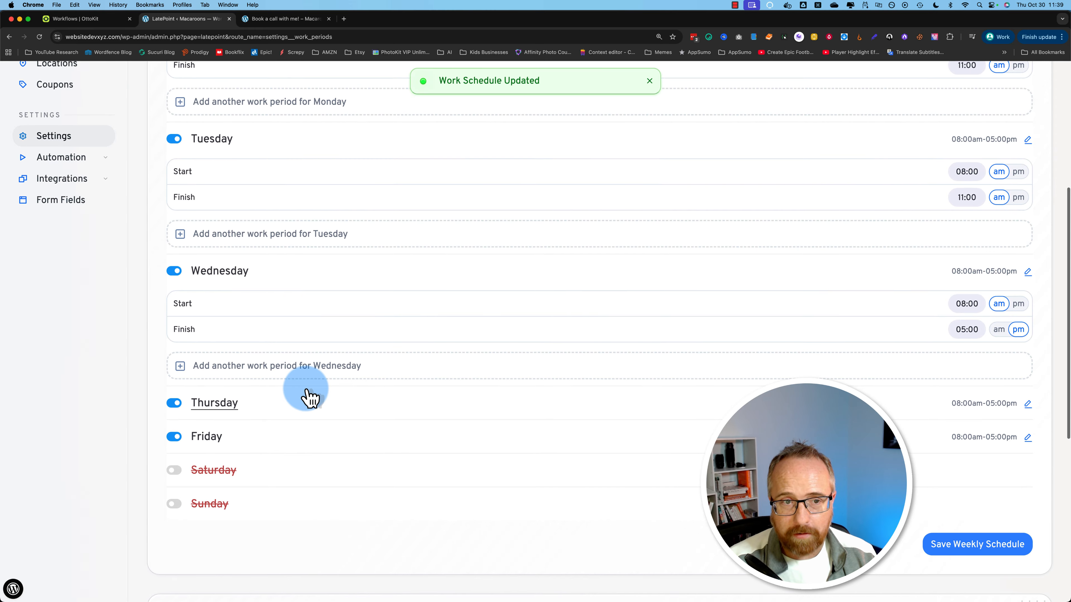
{"action": "scroll", "coordinate": [309, 396], "scroll_direction": "down", "scroll_amount": 3}
{"action": "scroll", "coordinate": [309, 397], "scroll_direction": "down", "scroll_amount": 4}
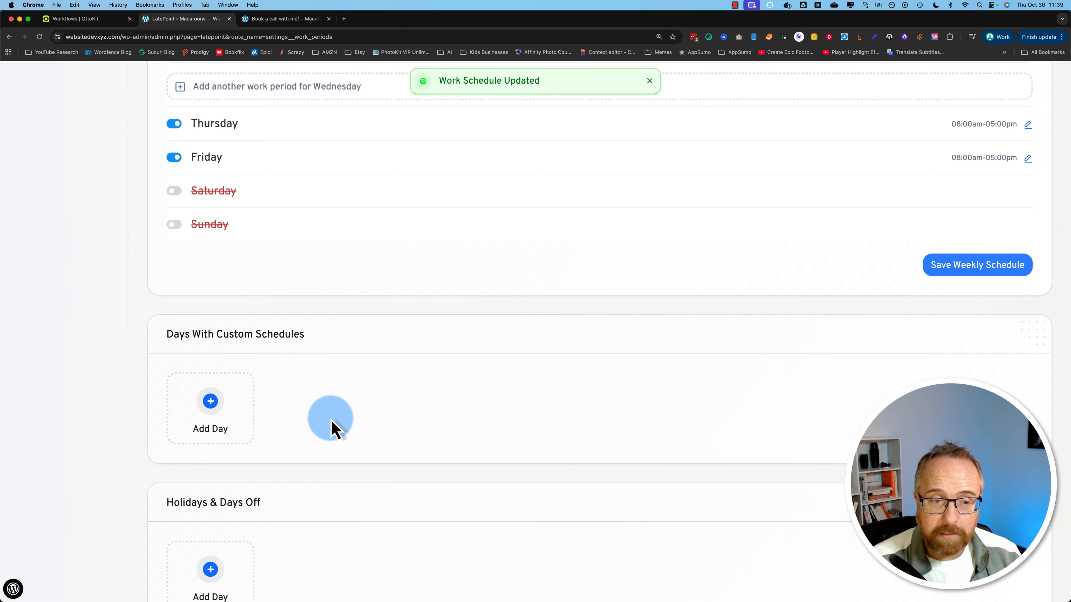
{"action": "scroll", "coordinate": [344, 464], "scroll_direction": "down", "scroll_amount": 2}
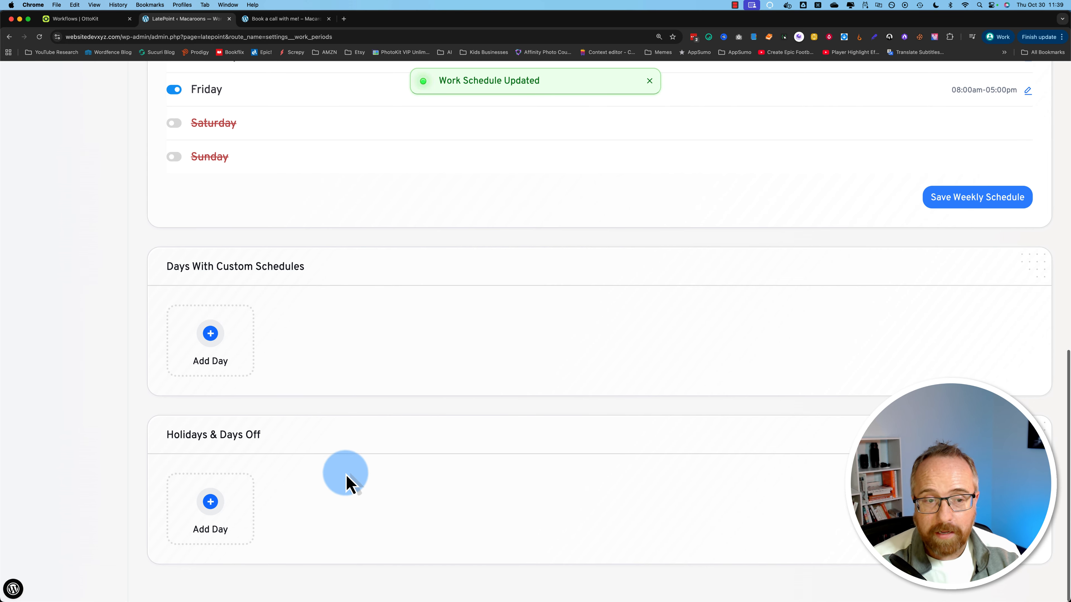
Step: Set Tuesday's added work period to start at 12:00 pm and finish at 04:00 pm
{"action": "scroll", "coordinate": [358, 500], "scroll_direction": "up", "scroll_amount": 5}
{"action": "scroll", "coordinate": [359, 497], "scroll_direction": "up", "scroll_amount": 5}
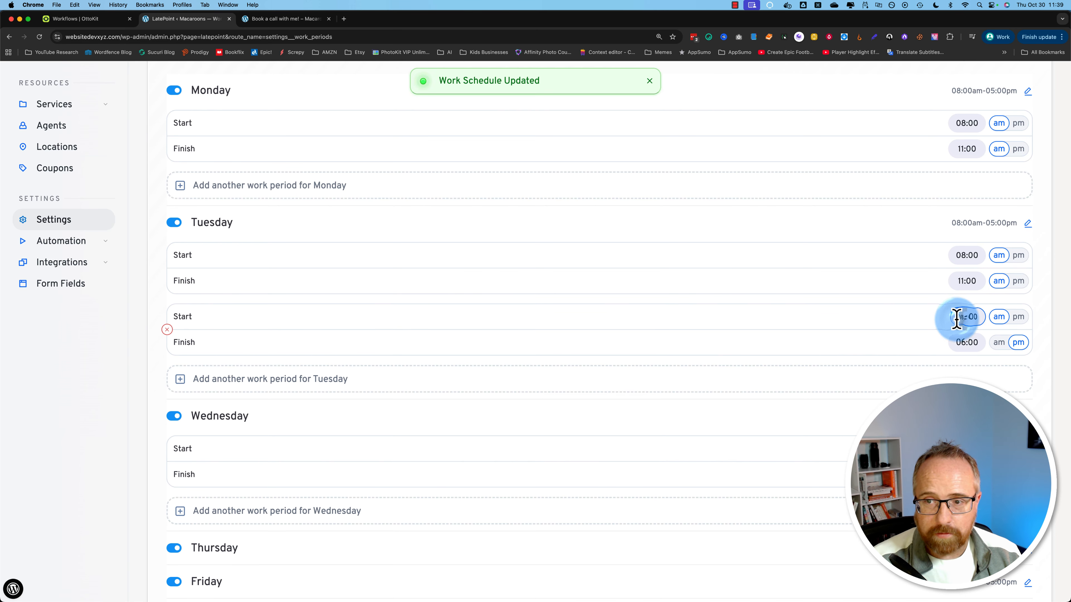
{"action": "type", "text": "12"}
{"action": "left_click", "coordinate": [960, 342]}
{"action": "type", "text": "04"}
{"action": "left_click", "coordinate": [1018, 317]}
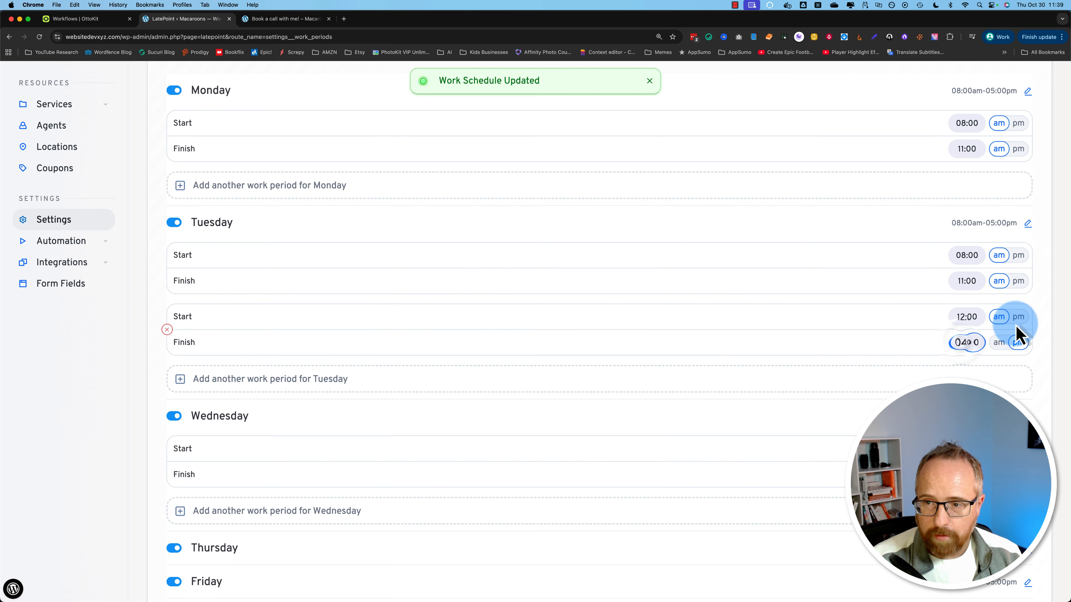
{"action": "left_click", "coordinate": [1007, 344]}
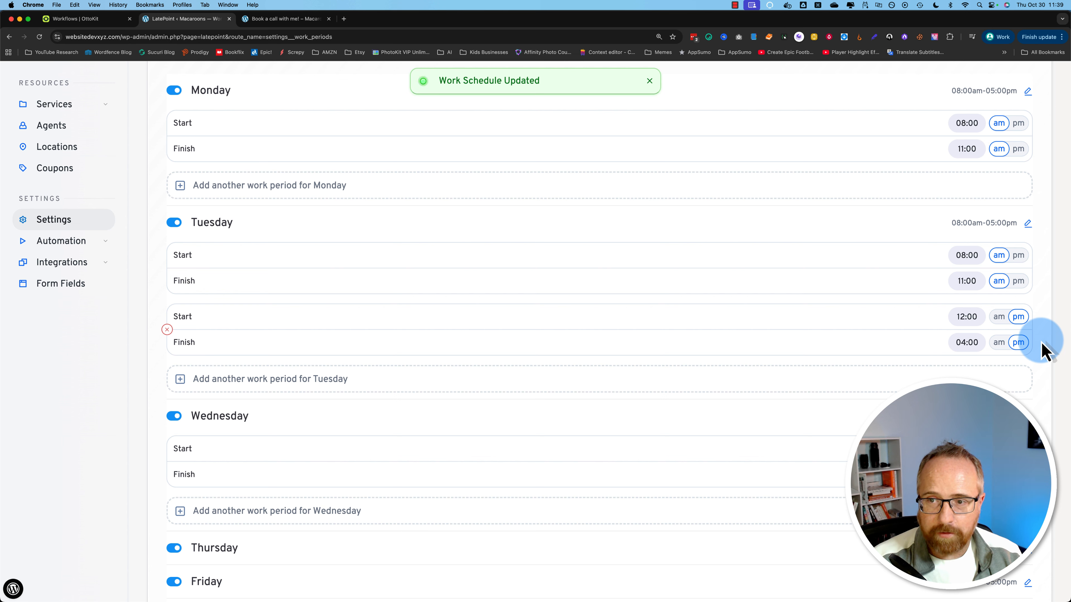
{"action": "scroll", "coordinate": [581, 402], "scroll_direction": "up", "scroll_amount": 3}
{"action": "scroll", "coordinate": [581, 403], "scroll_direction": "down", "scroll_amount": 5}
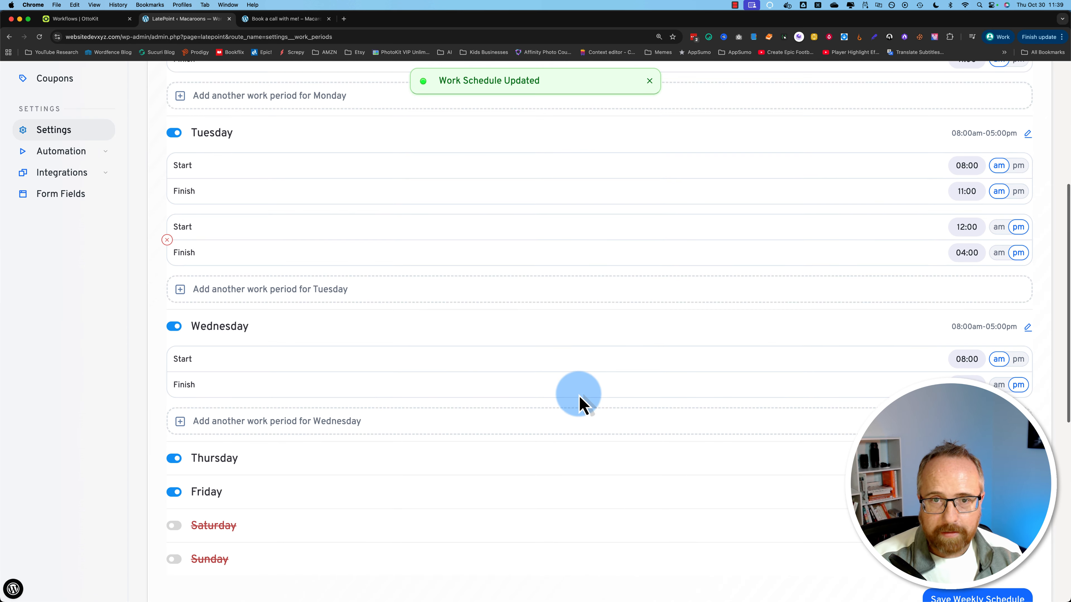
{"action": "scroll", "coordinate": [581, 401], "scroll_direction": "down", "scroll_amount": 5}
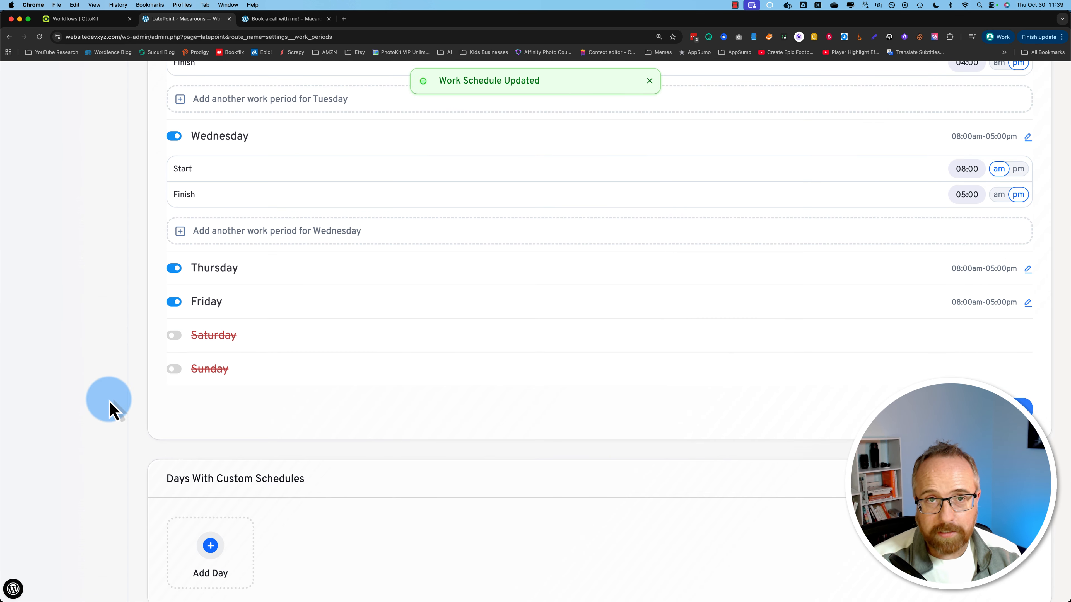
{"action": "scroll", "coordinate": [111, 410], "scroll_direction": "up", "scroll_amount": 10}
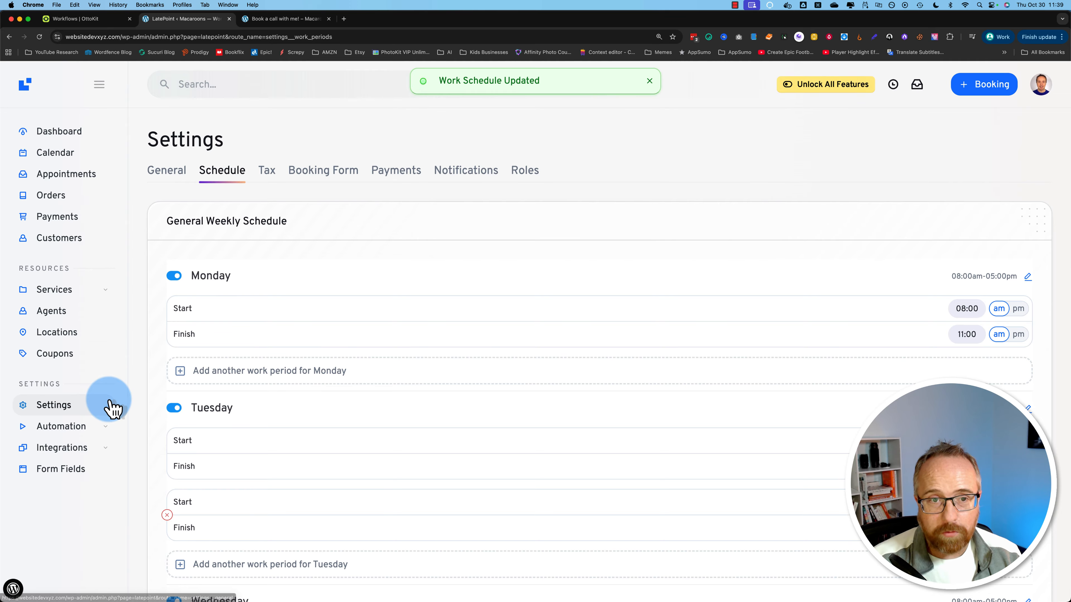
Step: Open the Booking Form settings and advance the preview past services and agents to November 2025
{"action": "left_click", "coordinate": [321, 173]}
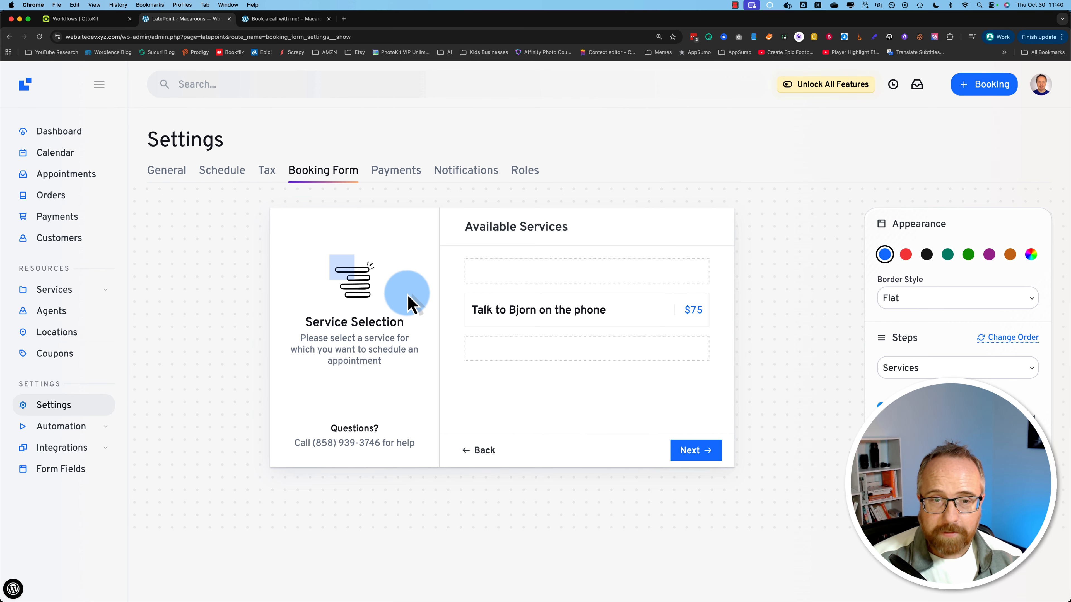
{"action": "left_click", "coordinate": [323, 339]}
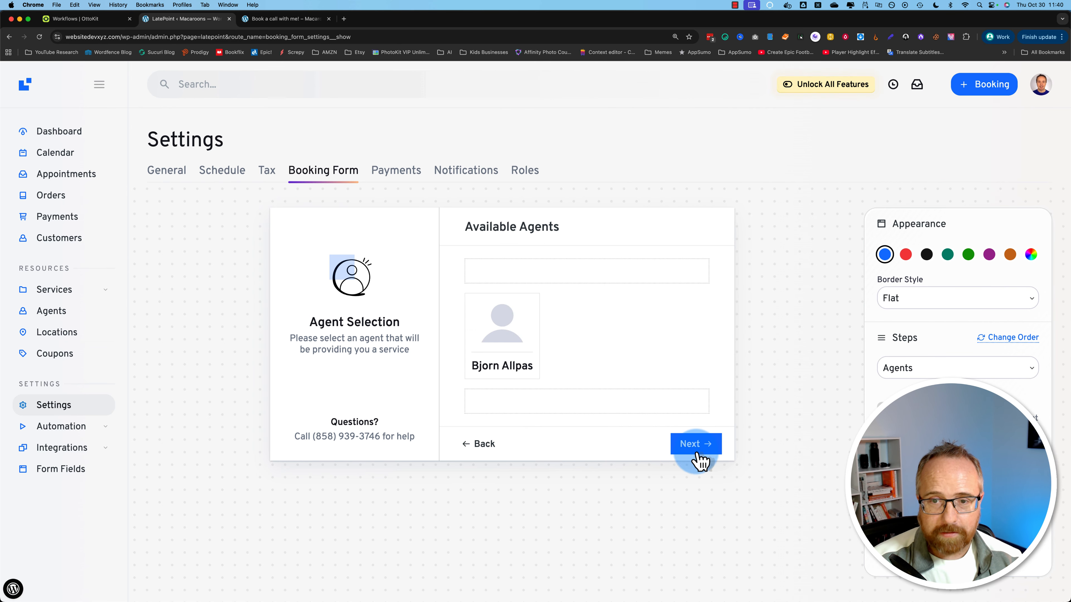
{"action": "left_click", "coordinate": [506, 326]}
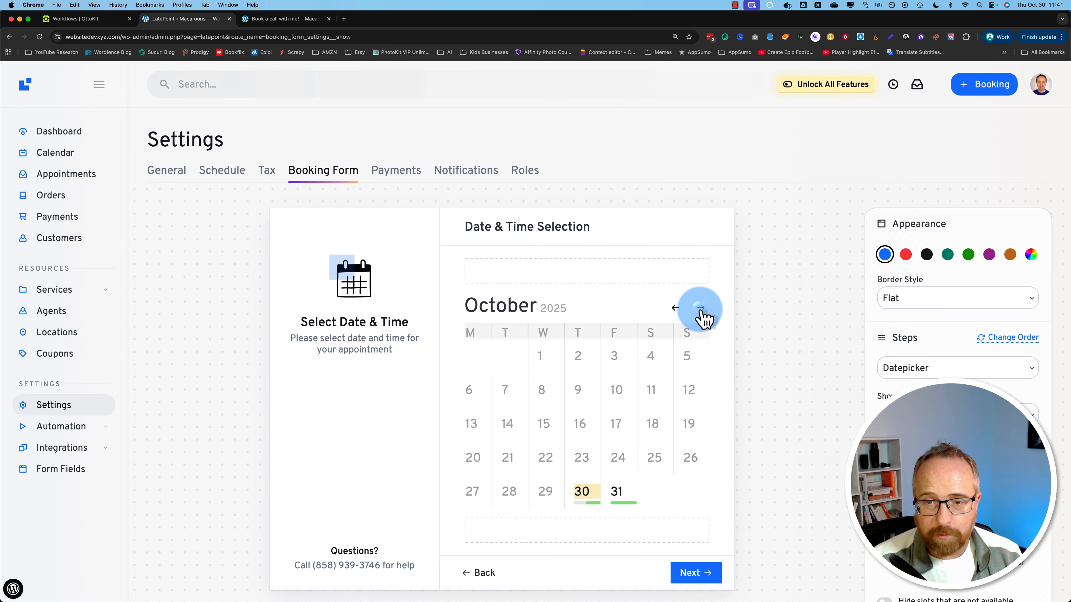
{"action": "left_click", "coordinate": [701, 308]}
{"action": "left_click", "coordinate": [547, 358]}
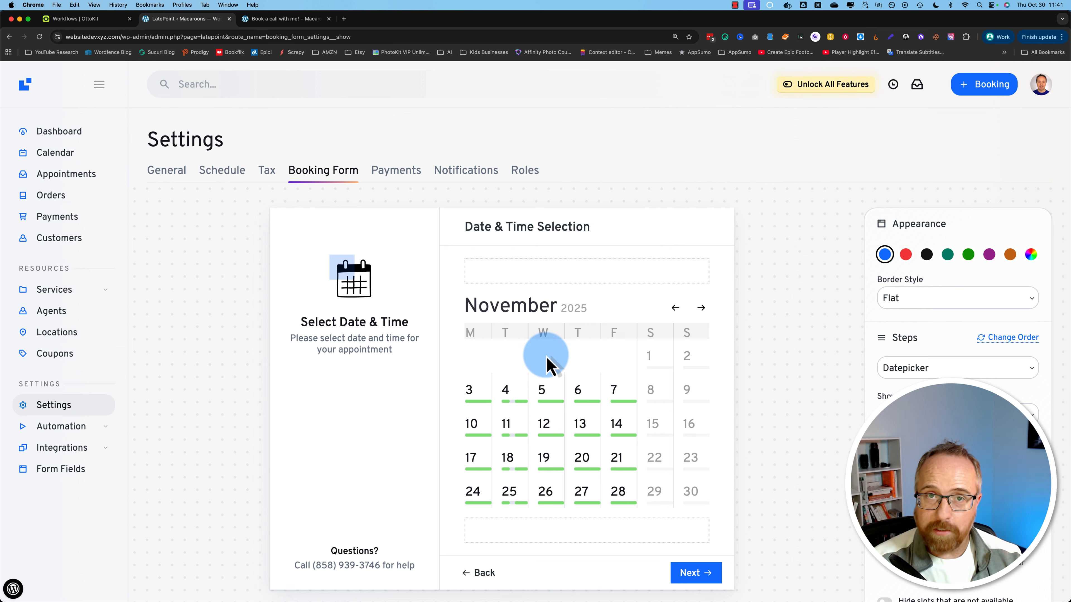
Step: Preview a November 26, 09:00 am booking through order verification to payment time selection
{"action": "mouse_move", "coordinate": [556, 413]}
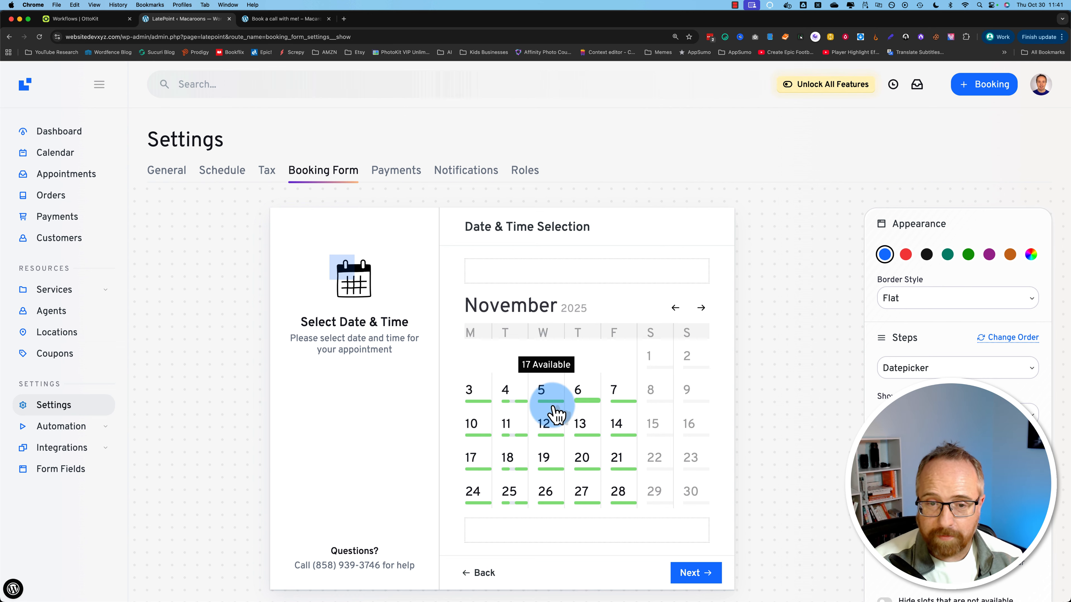
{"action": "mouse_move", "coordinate": [512, 422]}
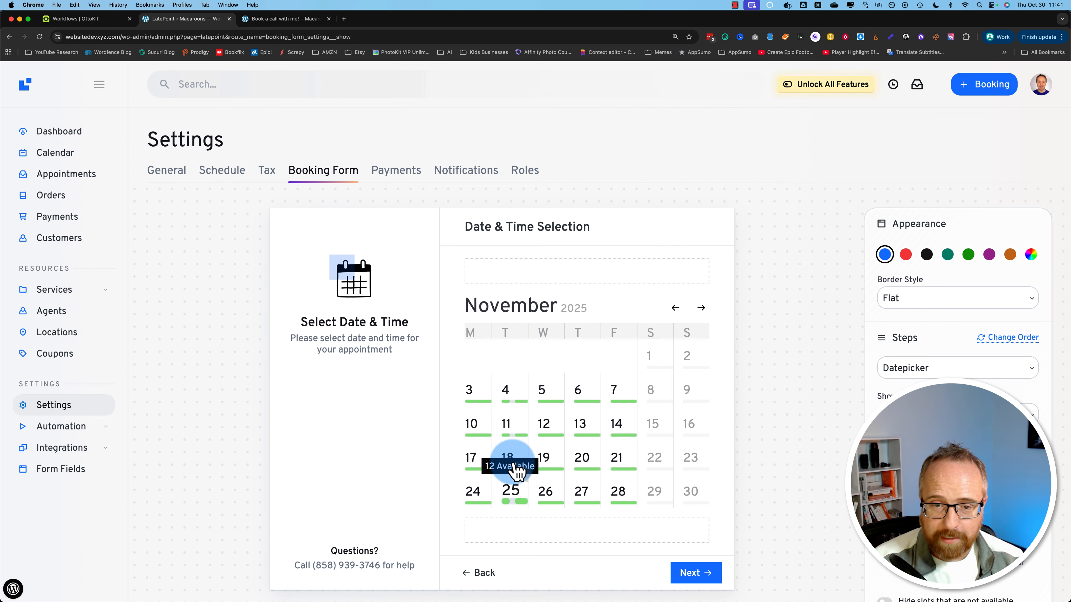
{"action": "left_click", "coordinate": [480, 405]}
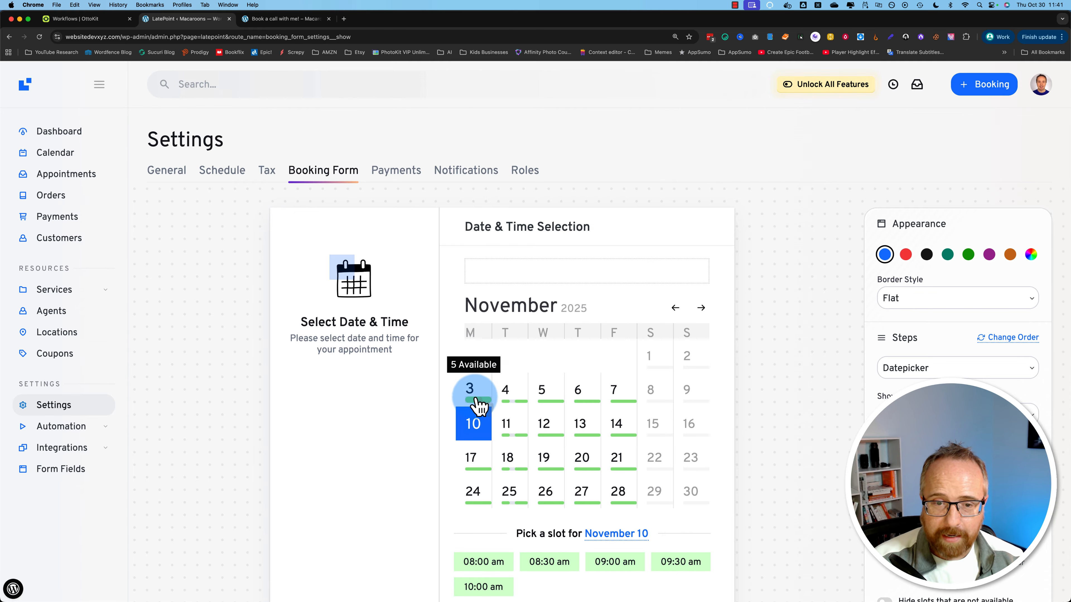
{"action": "scroll", "coordinate": [501, 485], "scroll_direction": "down", "scroll_amount": 3}
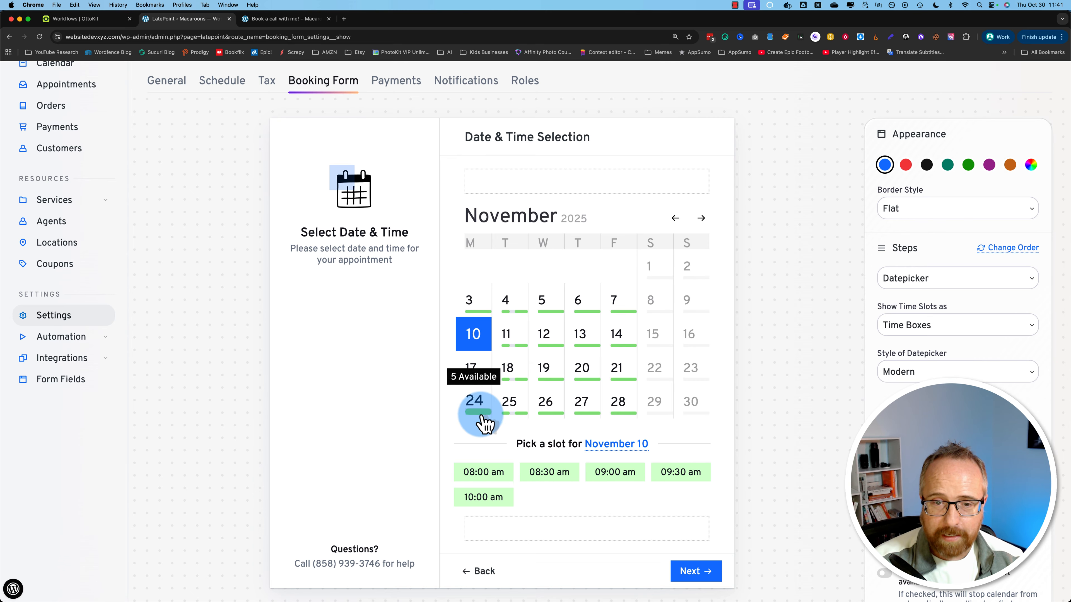
{"action": "left_click", "coordinate": [548, 407]}
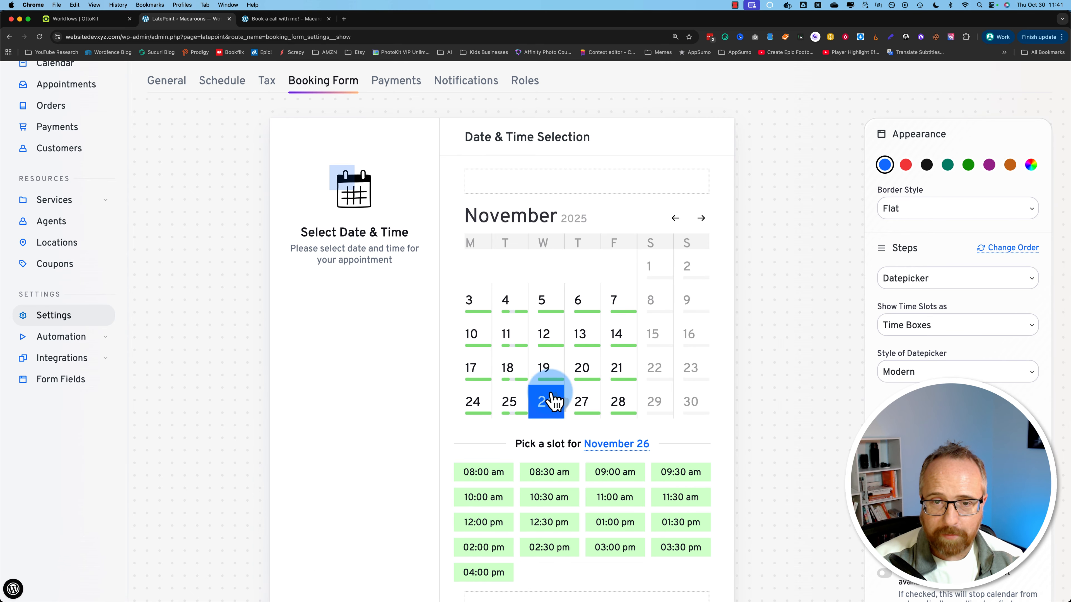
{"action": "scroll", "coordinate": [795, 402], "scroll_direction": "down", "scroll_amount": 3}
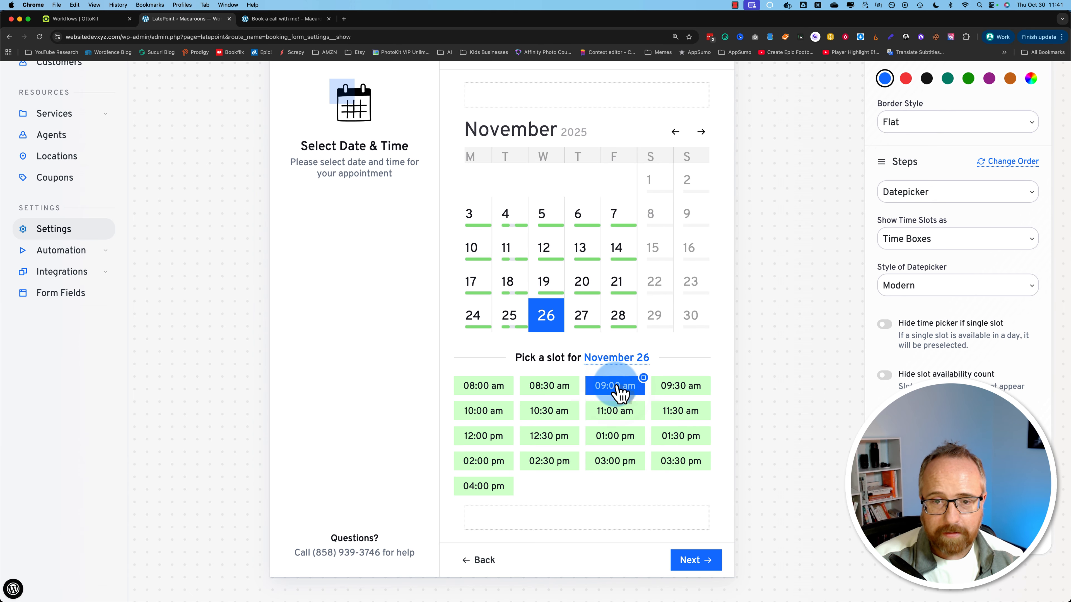
{"action": "left_click", "coordinate": [716, 560]}
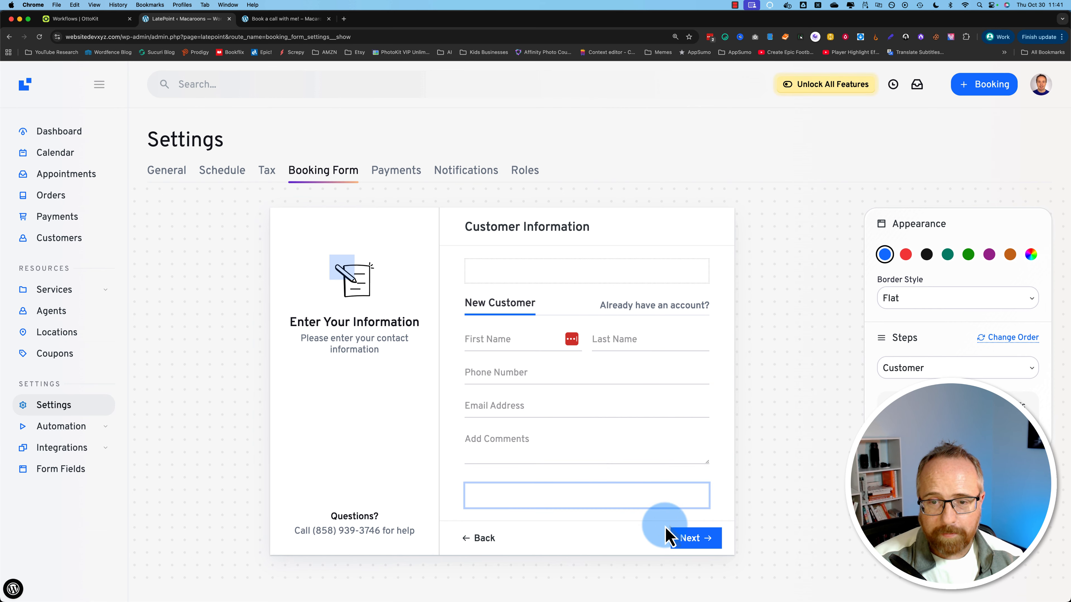
{"action": "left_click", "coordinate": [670, 536]}
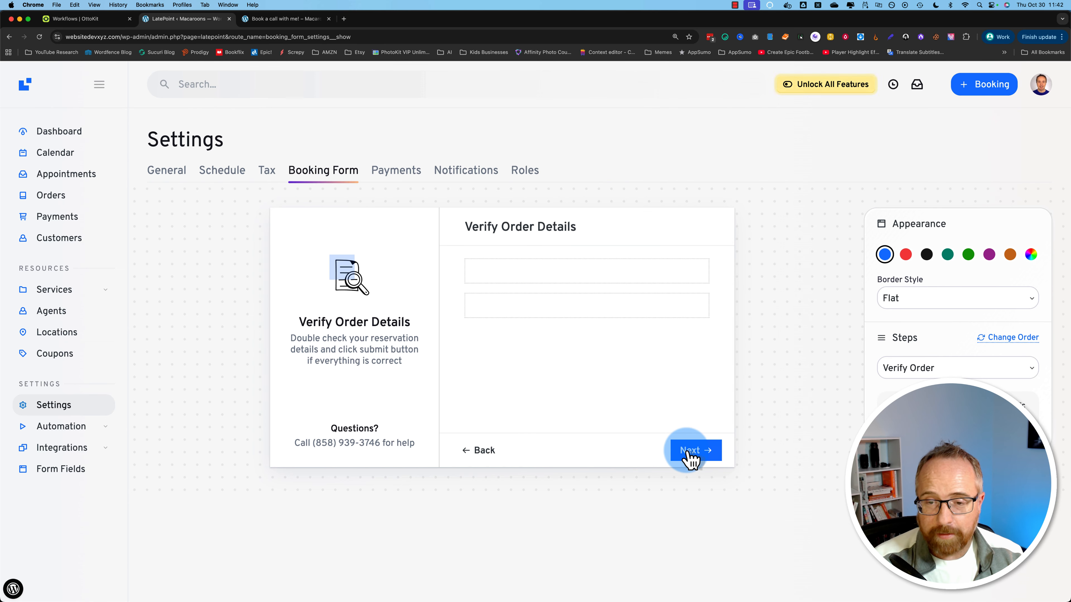
{"action": "left_click", "coordinate": [695, 455]}
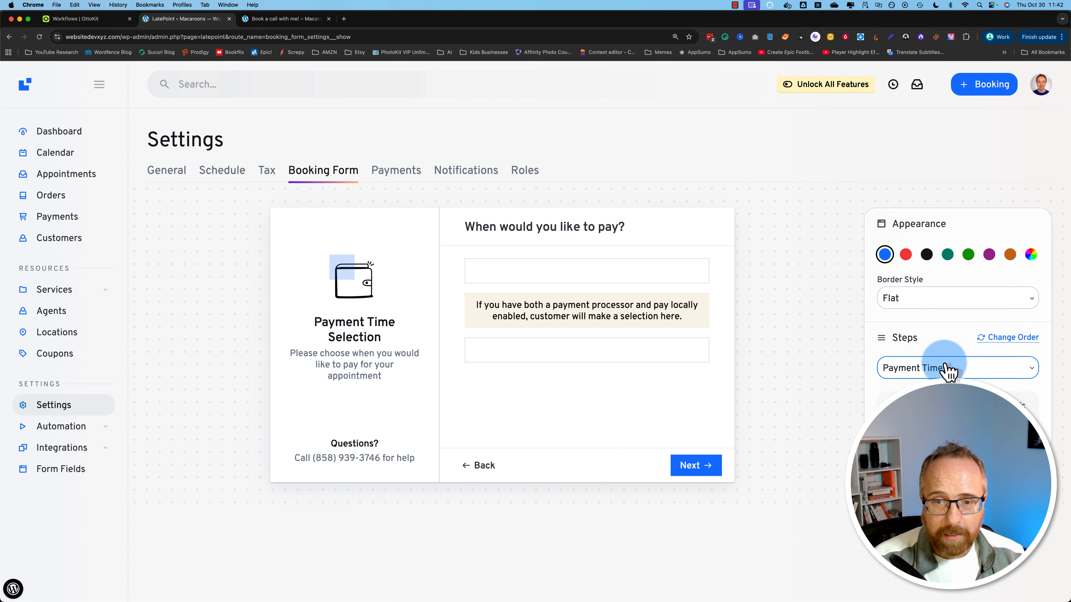
{"action": "left_click", "coordinate": [488, 465]}
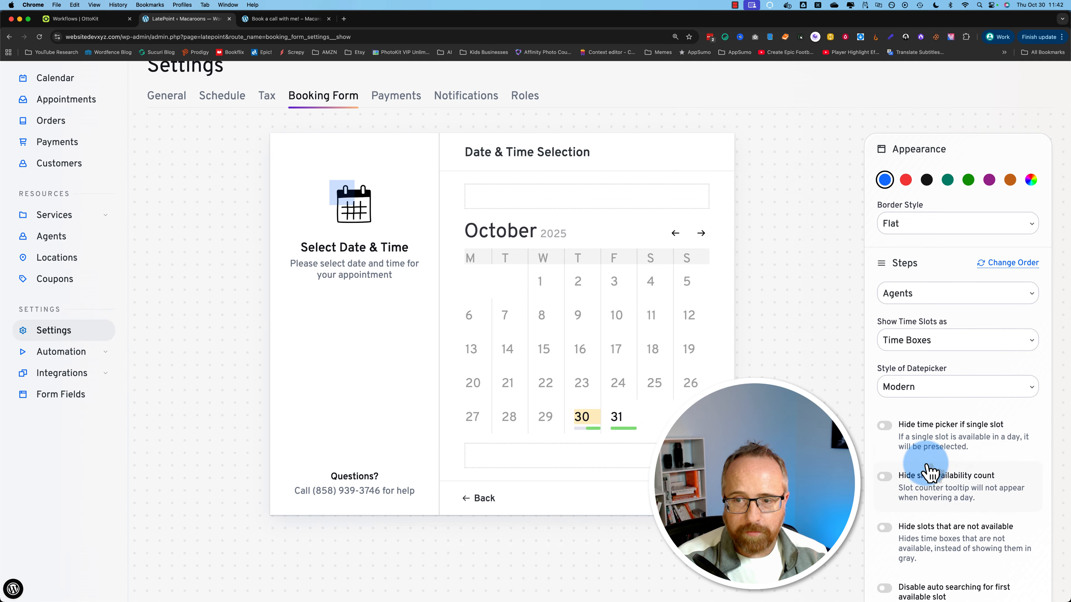
{"action": "scroll", "coordinate": [928, 467], "scroll_direction": "down", "scroll_amount": 2}
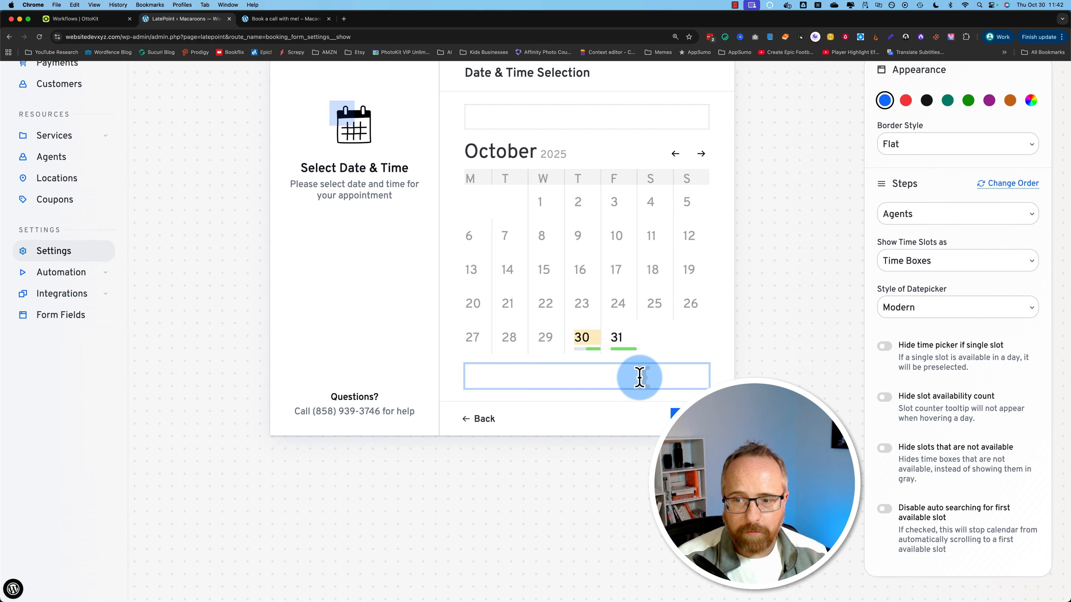
{"action": "scroll", "coordinate": [837, 466], "scroll_direction": "up", "scroll_amount": 2}
{"action": "left_click", "coordinate": [899, 281]}
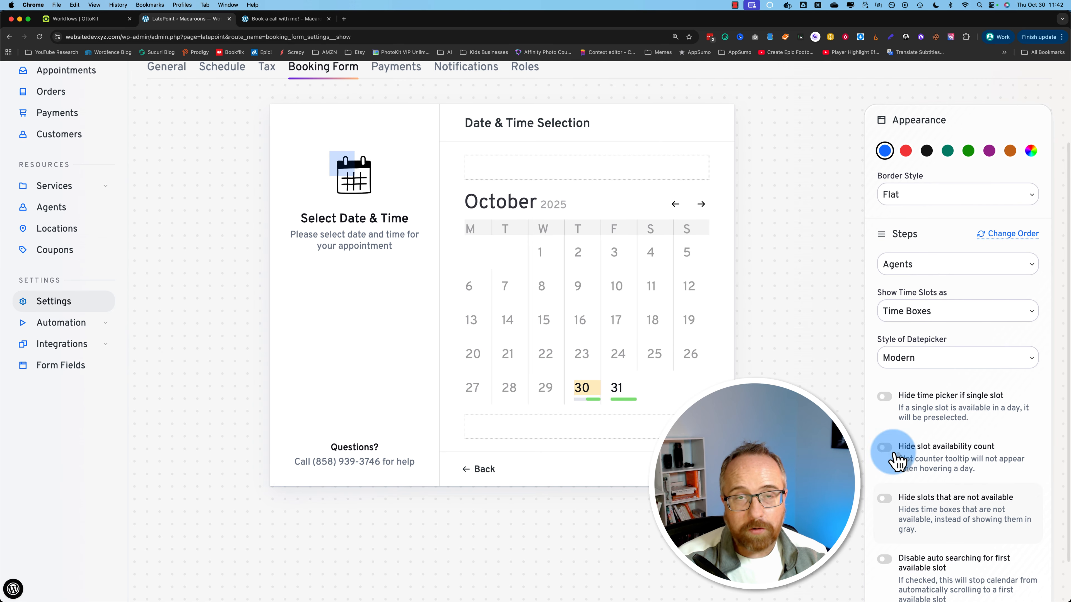
{"action": "scroll", "coordinate": [801, 401], "scroll_direction": "down", "scroll_amount": 2}
{"action": "left_click", "coordinate": [851, 289]}
{"action": "scroll", "coordinate": [851, 295], "scroll_direction": "up", "scroll_amount": 5}
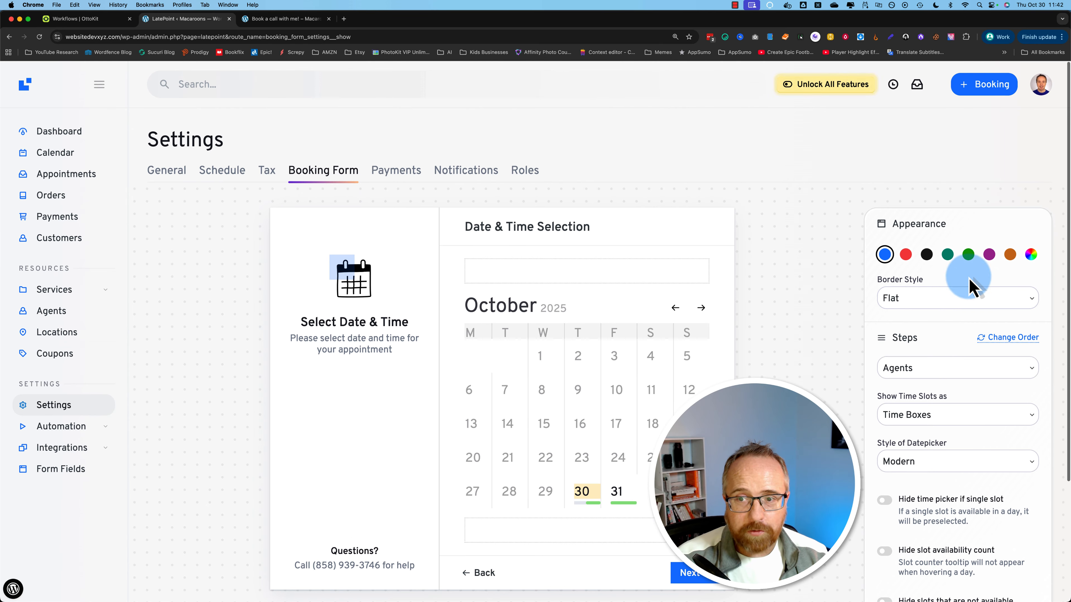
{"action": "left_click", "coordinate": [1011, 347]}
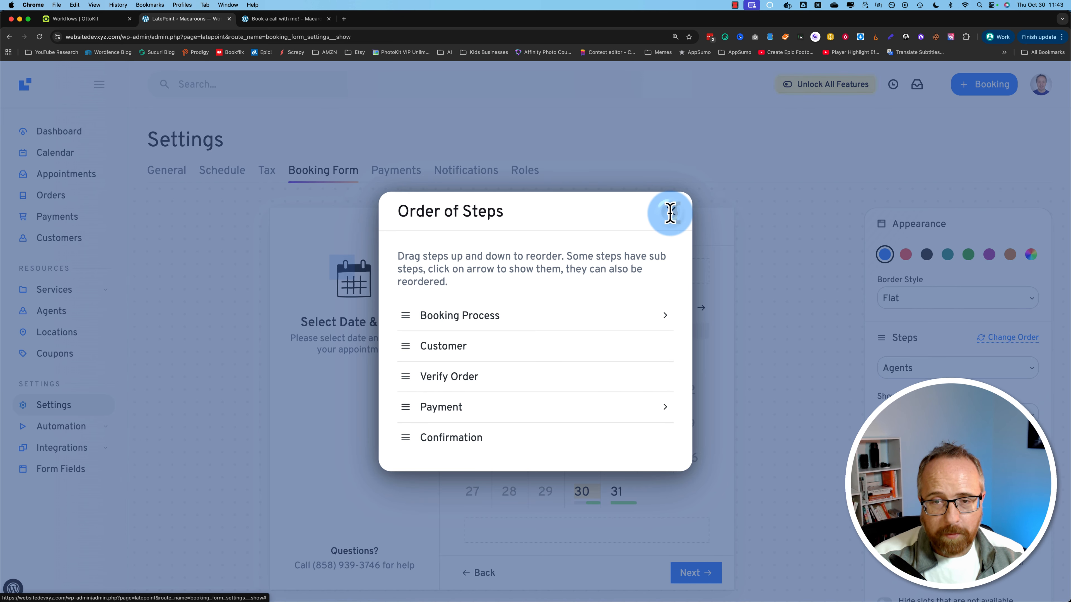
{"action": "left_click", "coordinate": [670, 214]}
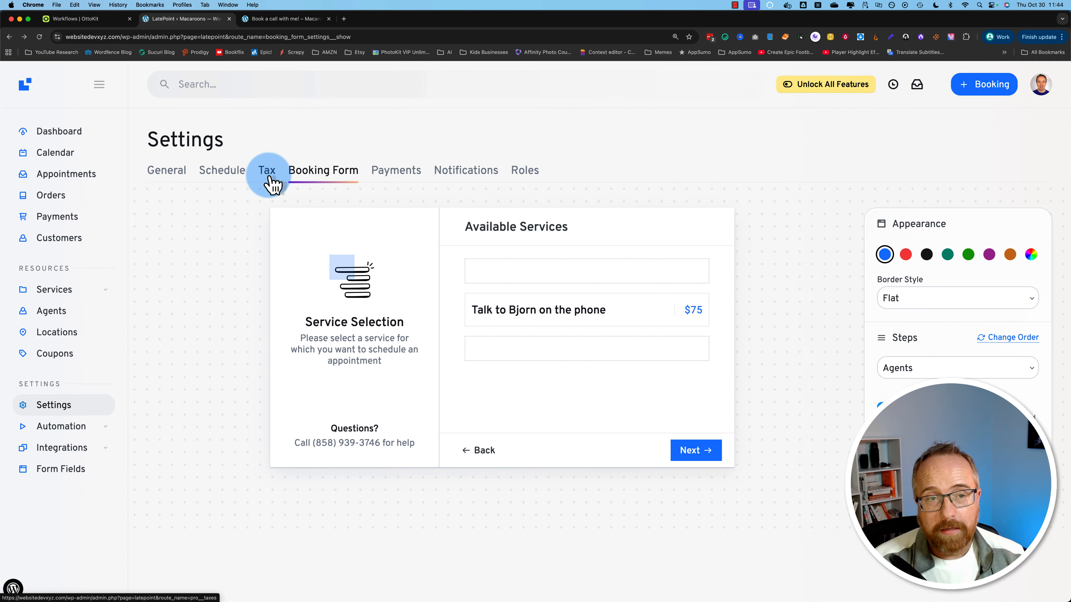
Step: Switch on Stripe Connect in LatePoint's Payments settings and review the connection options
{"action": "left_click", "coordinate": [400, 177]}
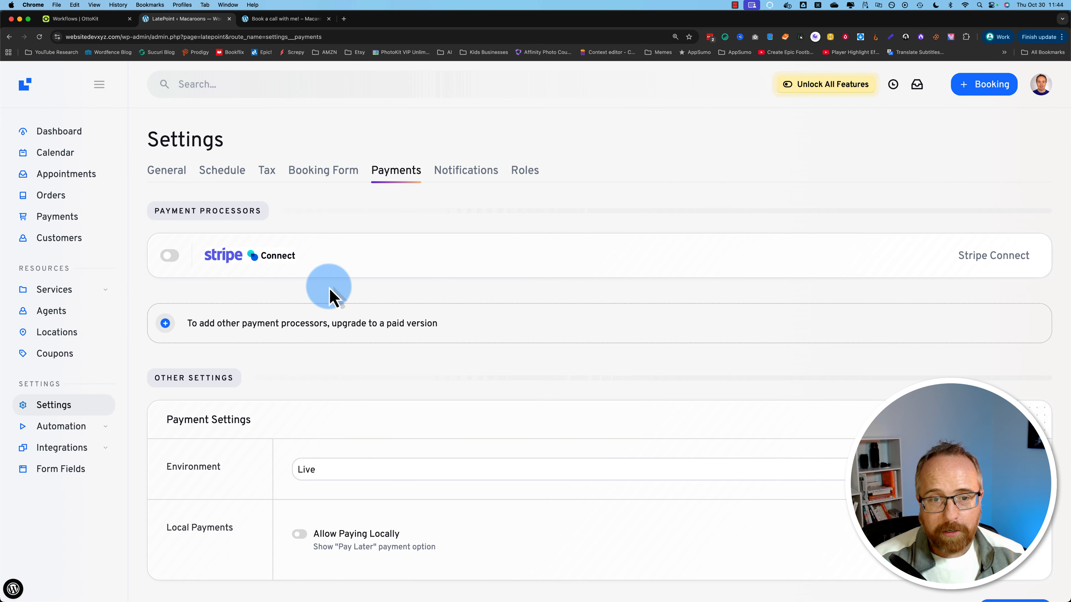
{"action": "left_click", "coordinate": [170, 256]}
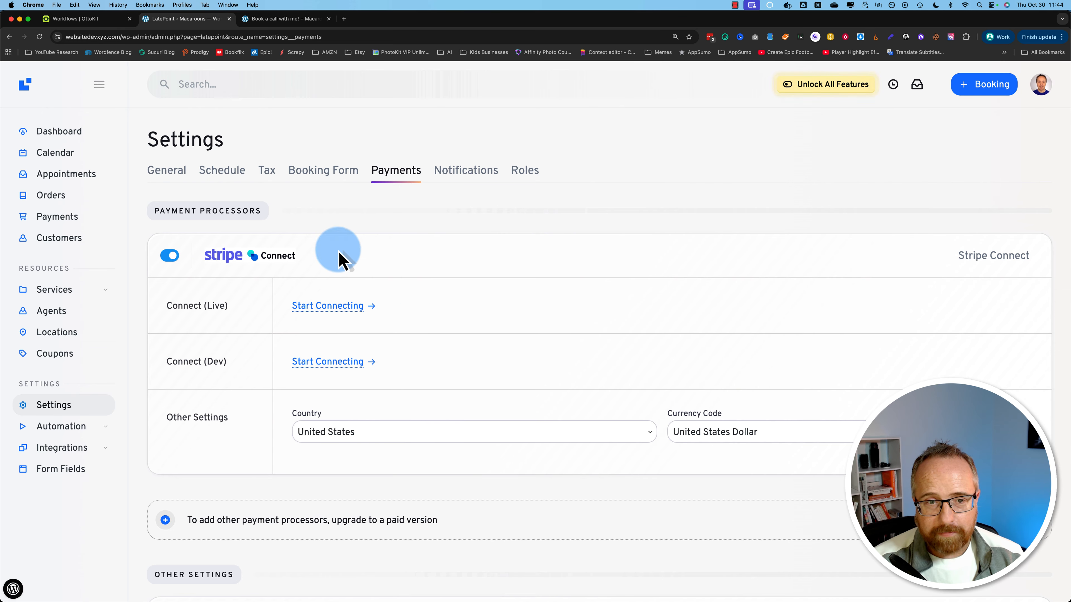
{"action": "scroll", "coordinate": [140, 421], "scroll_direction": "down", "scroll_amount": 5}
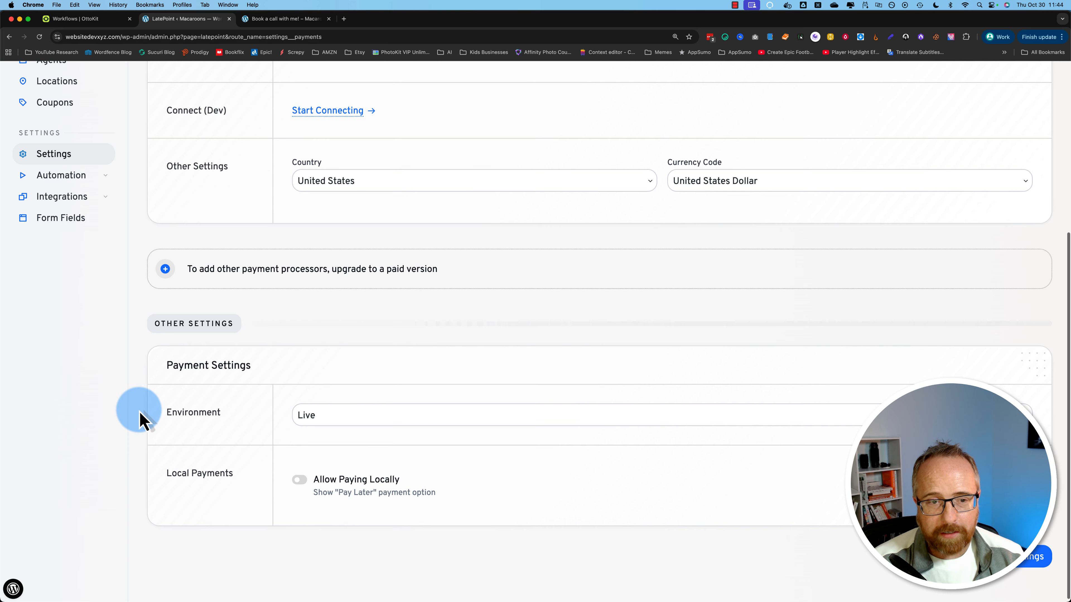
{"action": "scroll", "coordinate": [140, 421], "scroll_direction": "up", "scroll_amount": 5}
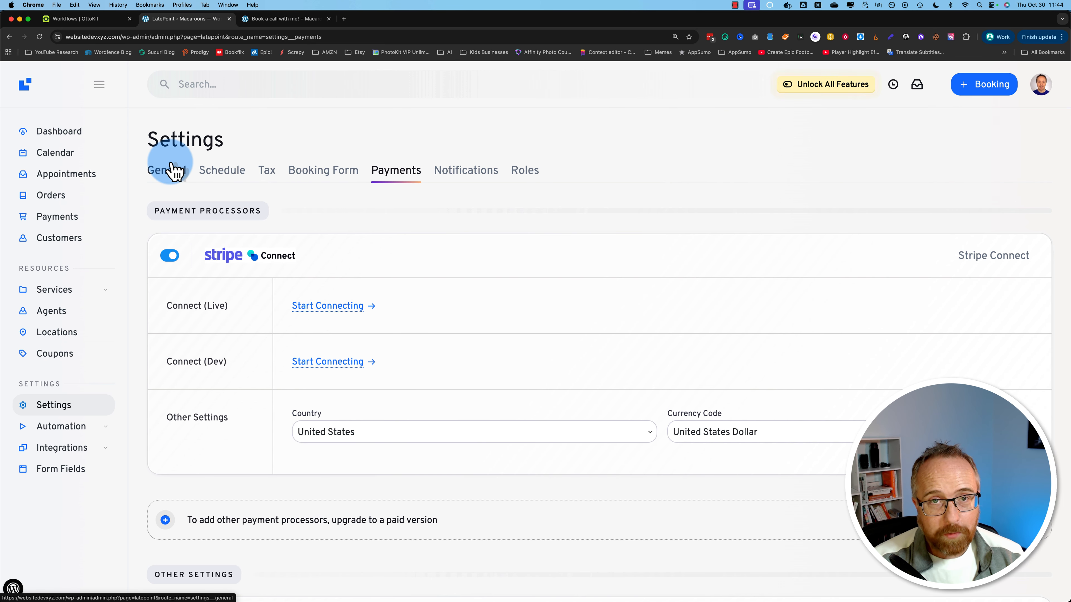
{"action": "left_click", "coordinate": [294, 20]}
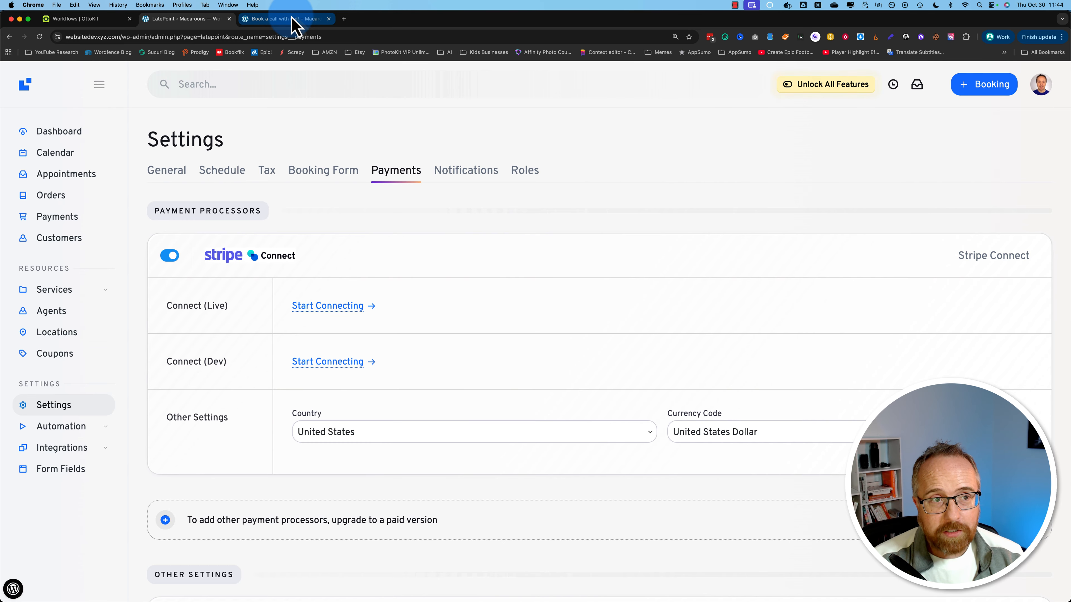
Step: Open the WordPress admin dashboard in a new browser tab
{"action": "left_click", "coordinate": [287, 19]}
{"action": "mouse_move", "coordinate": [64, 72]}
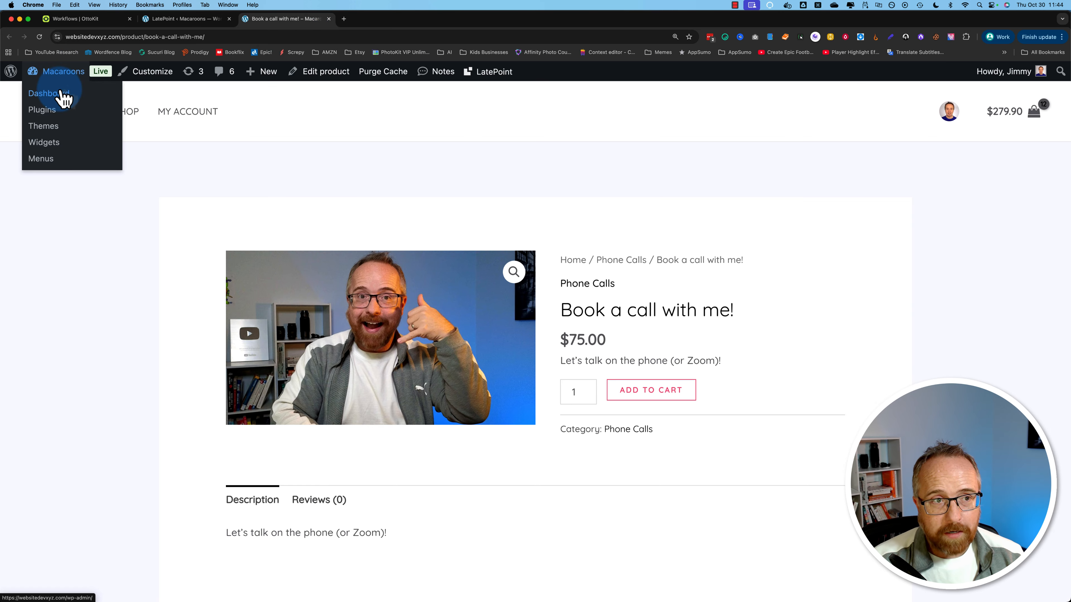
{"action": "left_click", "coordinate": [63, 97], "text": "super"}
{"action": "left_click", "coordinate": [357, 19]}
{"action": "left_click", "coordinate": [167, 21]}
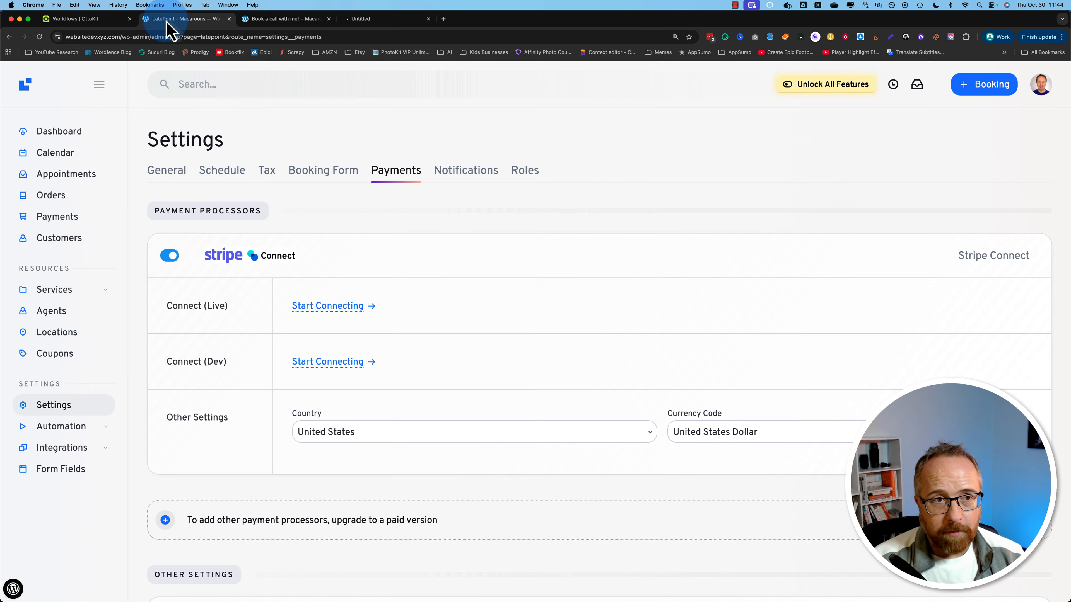
{"action": "left_click", "coordinate": [28, 591]}
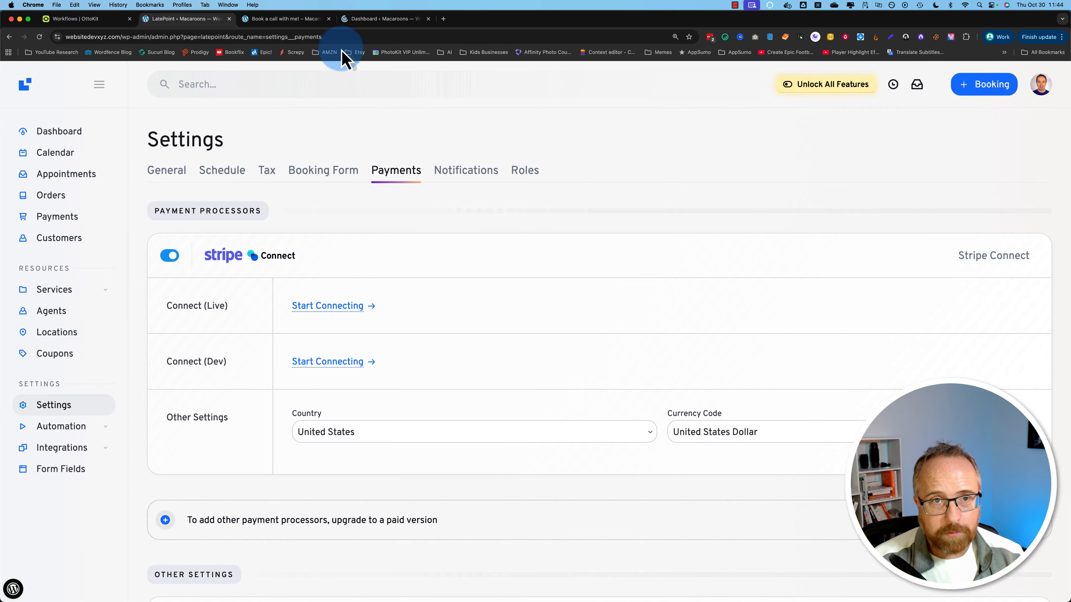
{"action": "left_click", "coordinate": [359, 19]}
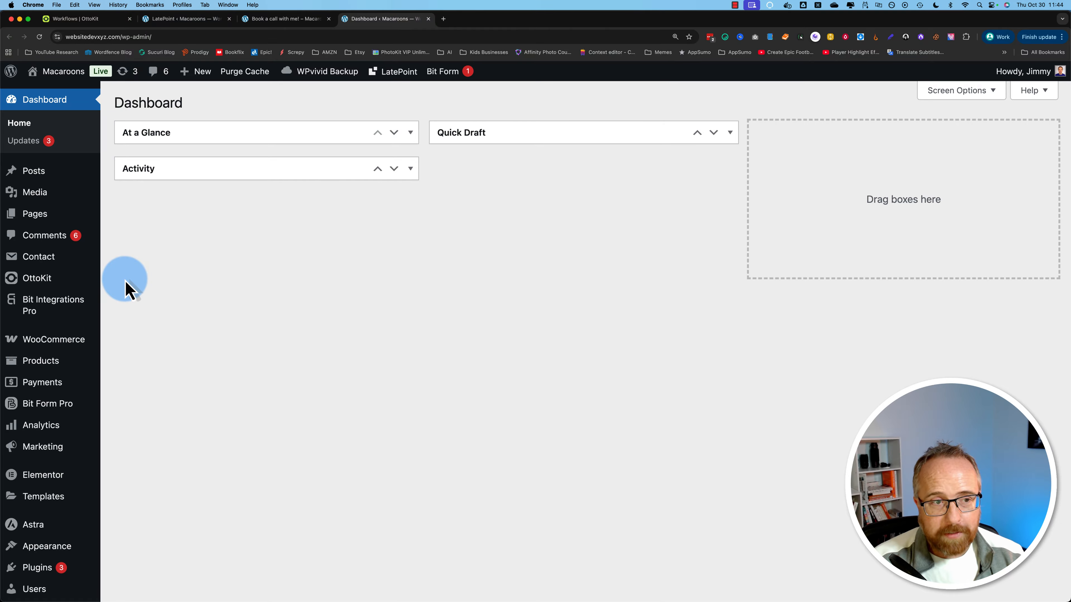
Step: Create a 'Book a Call With' page titled with the host's name and insert the LatePoint Booking Form block
{"action": "mouse_move", "coordinate": [49, 215]}
{"action": "left_click", "coordinate": [131, 236]}
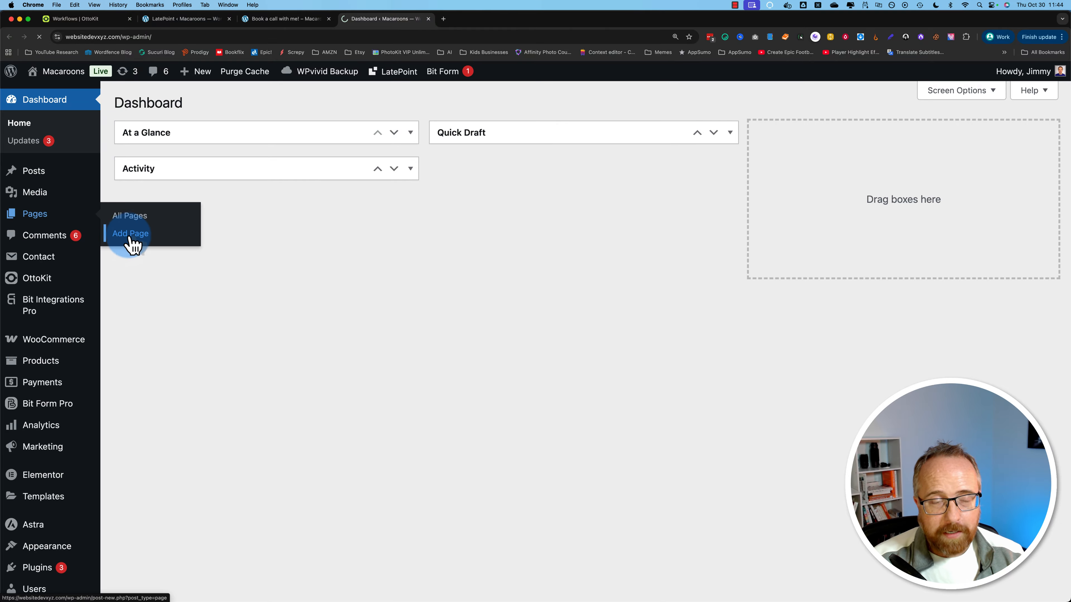
{"action": "left_click", "coordinate": [92, 171]}
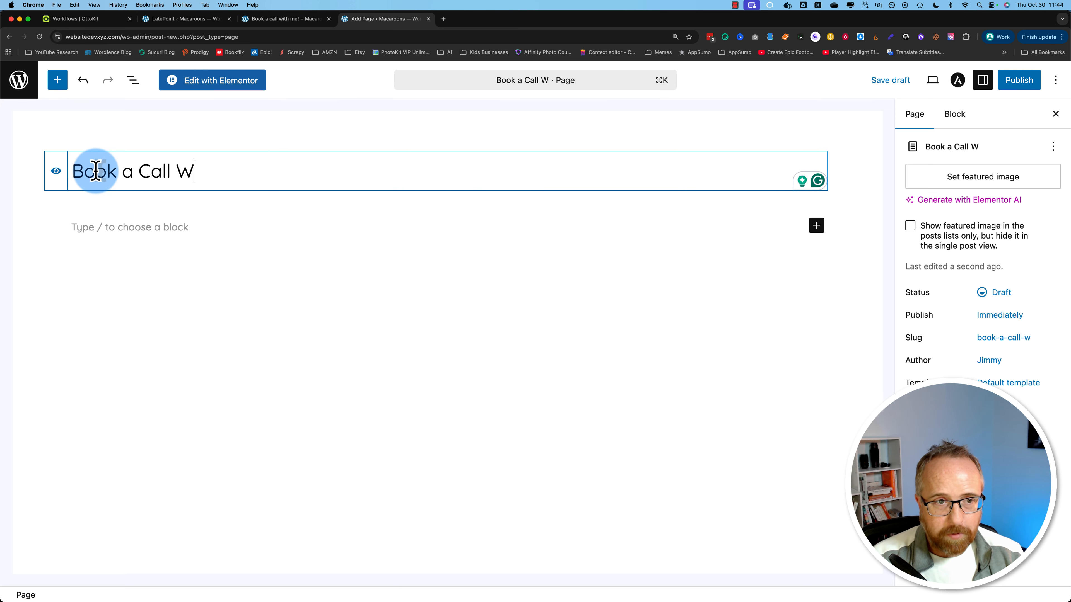
{"action": "type", "text": "Book a Call With Bjorn"}
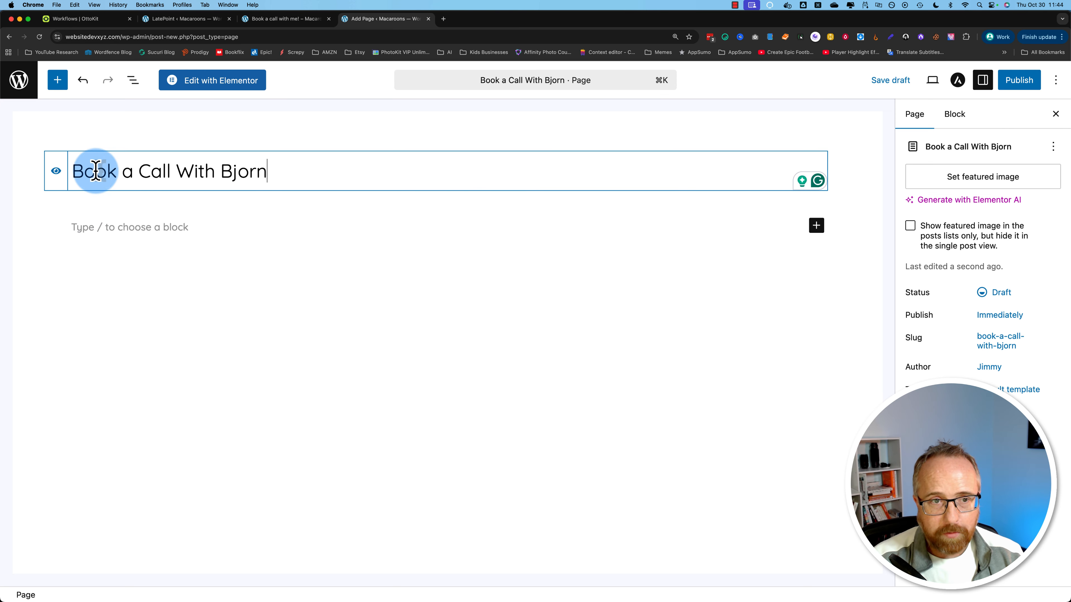
{"action": "left_click", "coordinate": [816, 226]}
{"action": "type", "text": "latepoint"}
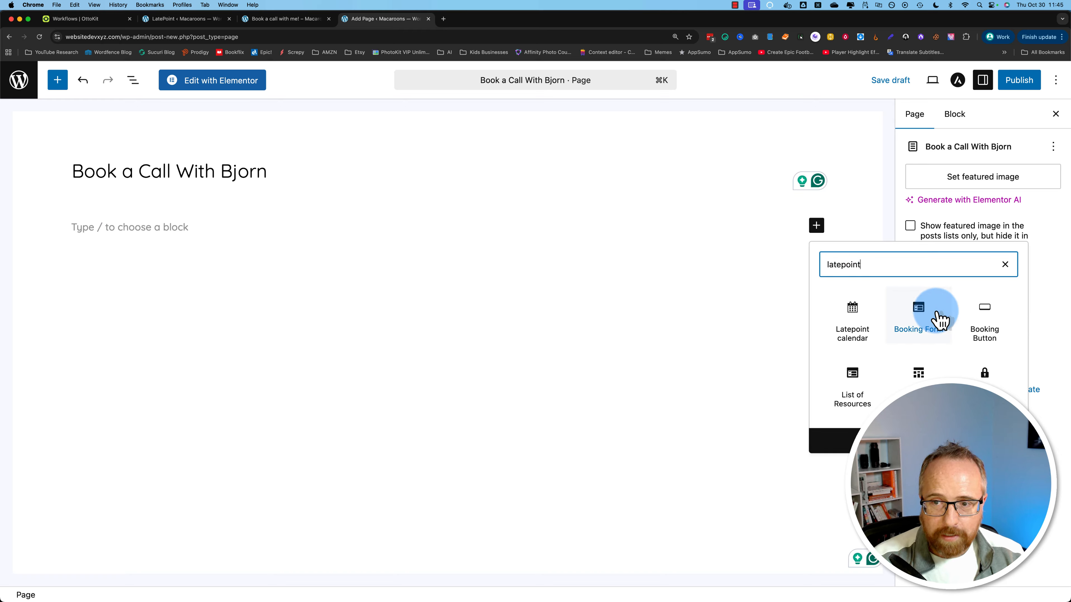
{"action": "left_click", "coordinate": [932, 322]}
Step: Publish the new booking page and view it live
{"action": "left_click", "coordinate": [1019, 80]}
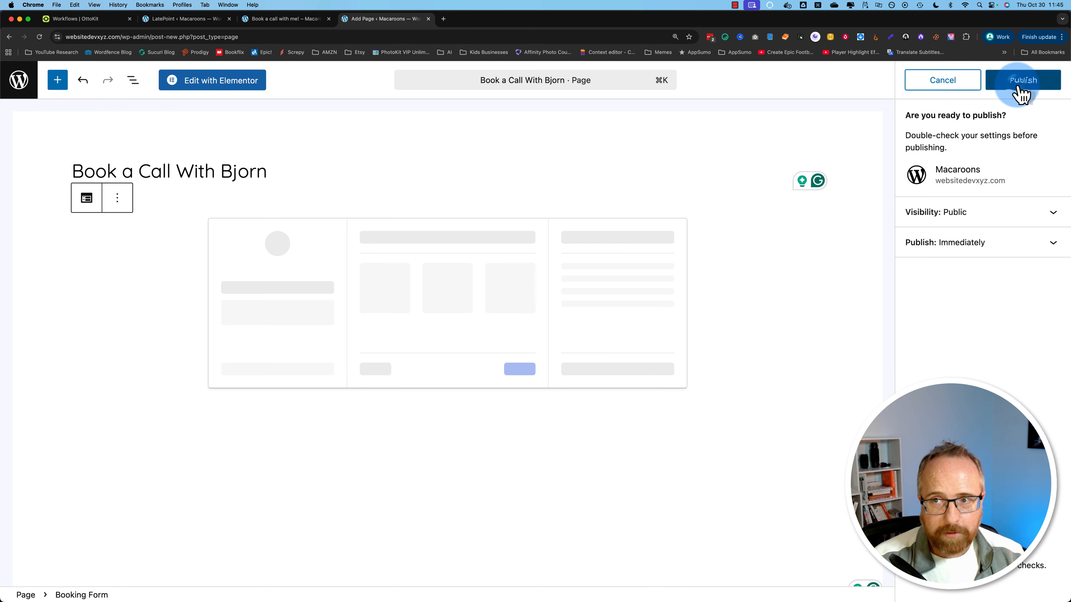
{"action": "left_click", "coordinate": [1019, 83]}
{"action": "left_click", "coordinate": [126, 584]}
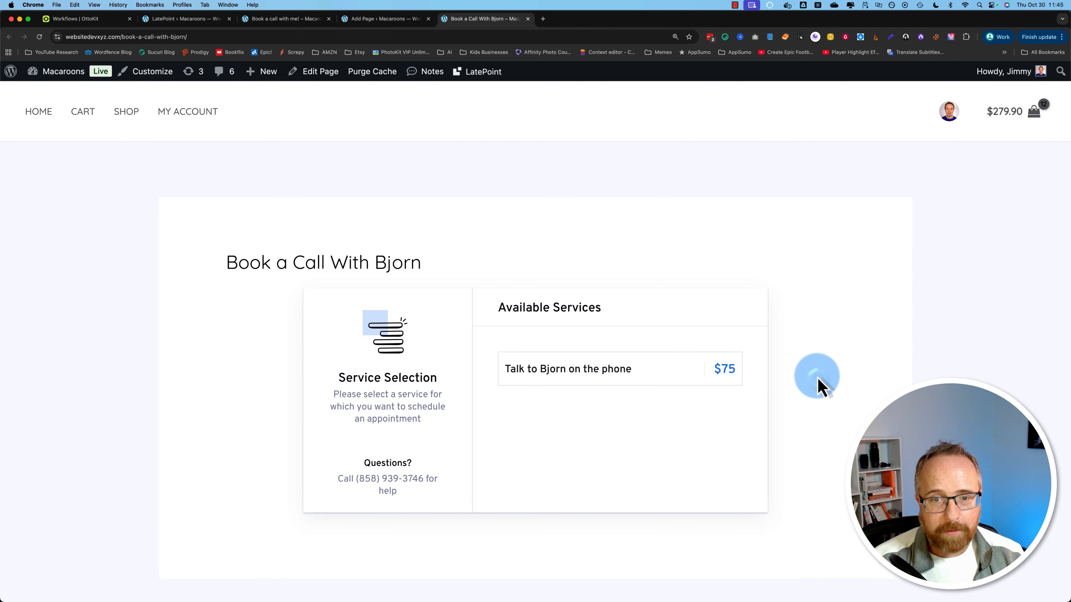
Step: Choose the phone-call service on November 12 at the 01:00 pm slot
{"action": "scroll", "coordinate": [597, 315], "scroll_direction": "down", "scroll_amount": 2}
{"action": "left_click", "coordinate": [597, 315]}
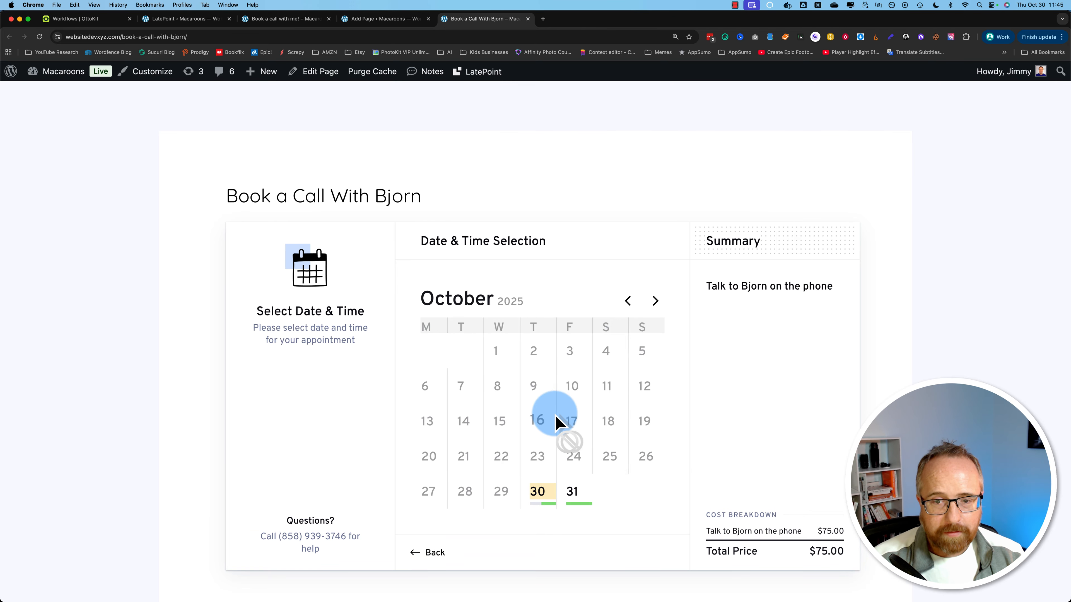
{"action": "left_click", "coordinate": [653, 300]}
{"action": "scroll", "coordinate": [535, 428], "scroll_direction": "down", "scroll_amount": 1}
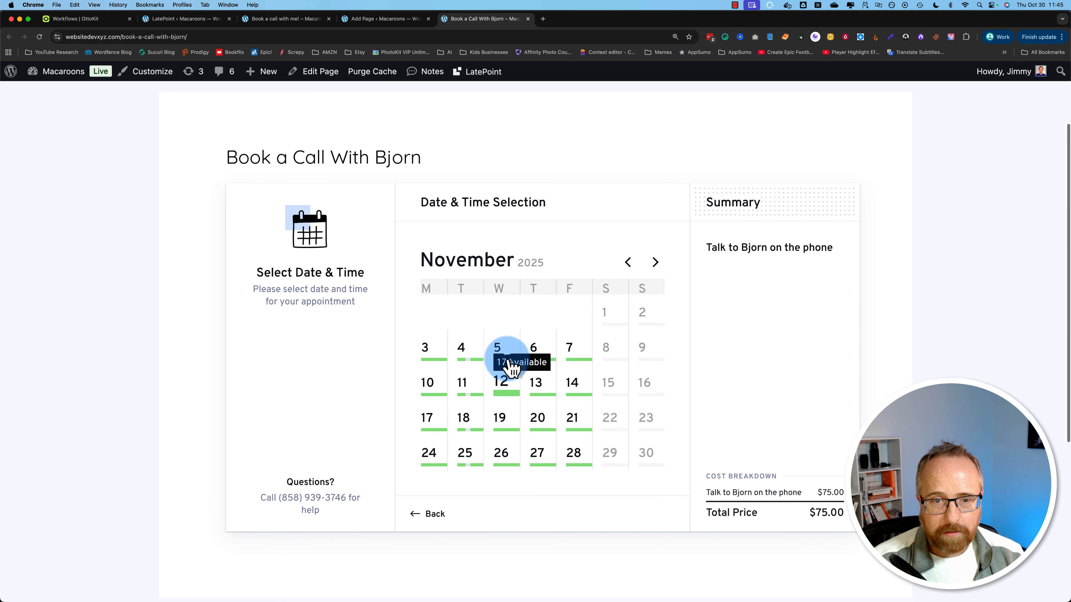
{"action": "left_click", "coordinate": [504, 379]}
{"action": "scroll", "coordinate": [506, 363], "scroll_direction": "down", "scroll_amount": 1}
{"action": "scroll", "coordinate": [545, 489], "scroll_direction": "down", "scroll_amount": 1}
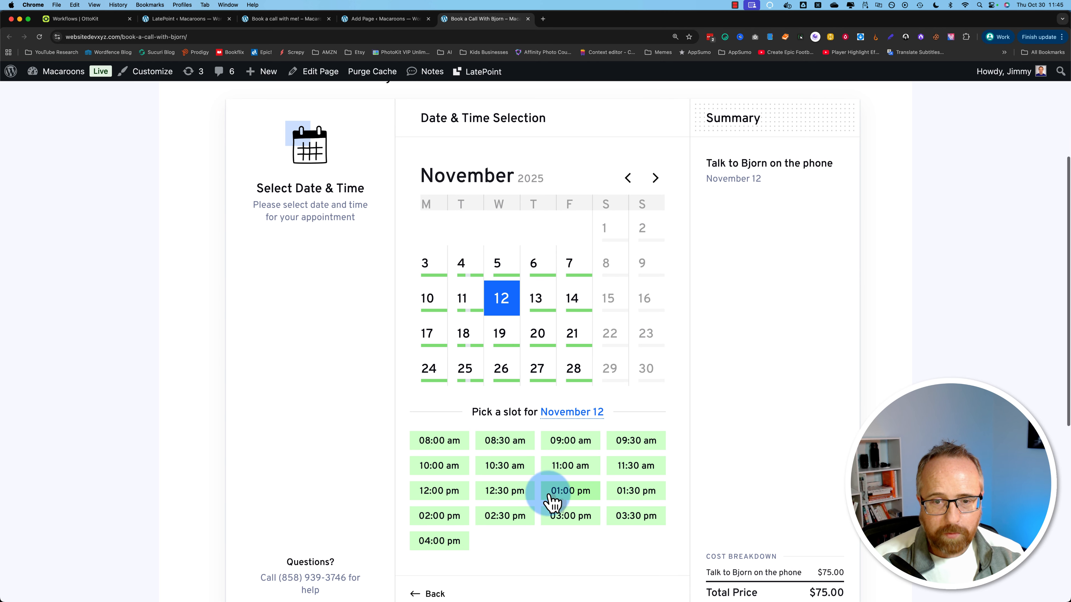
{"action": "left_click", "coordinate": [579, 502]}
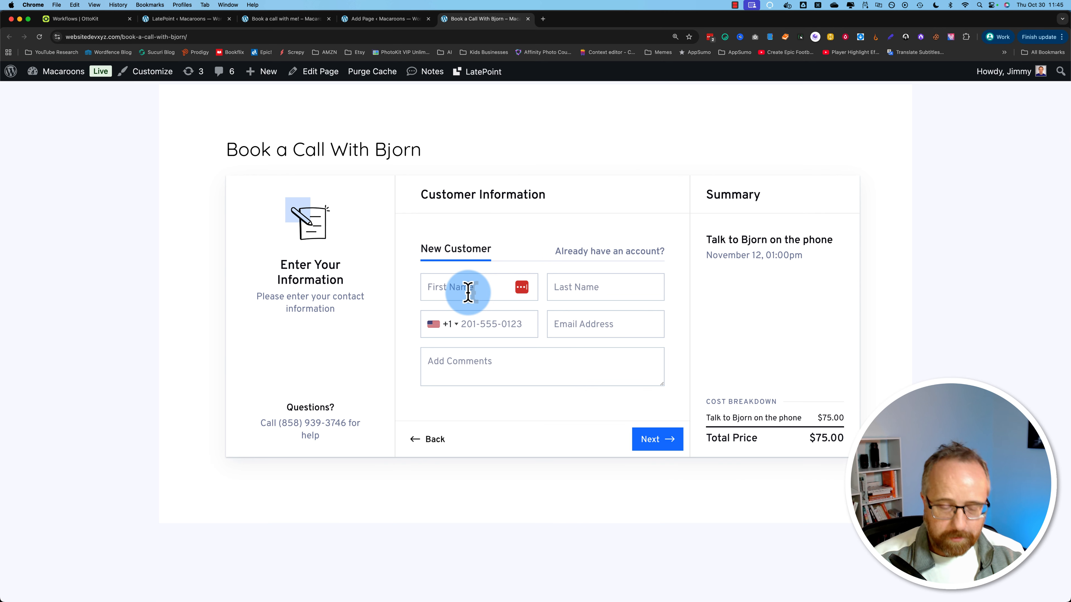
Step: Enter the customer's name, phone and e-mail, comment 'Let's talk about AI!', and continue to review
{"action": "left_click", "coordinate": [468, 292]}
{"action": "key", "text": "Tab"}
{"action": "key", "text": "Tab"}
{"action": "key", "text": "Tab"}
{"action": "type", "text": "234567890"}
{"action": "left_click", "coordinate": [600, 322]}
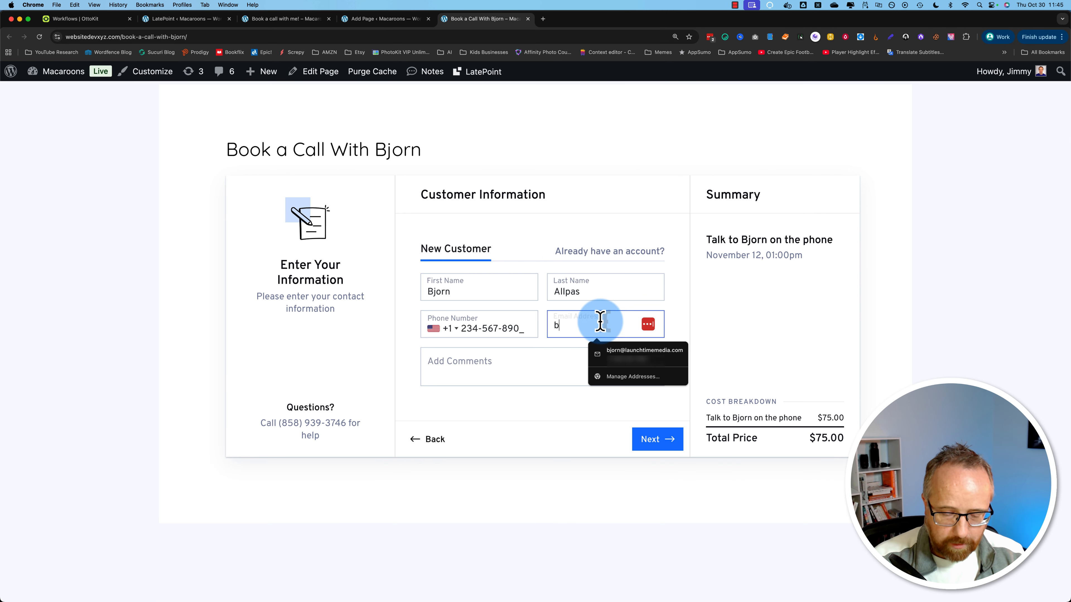
{"action": "left_click", "coordinate": [552, 365]}
{"action": "type", "text": "Let"}
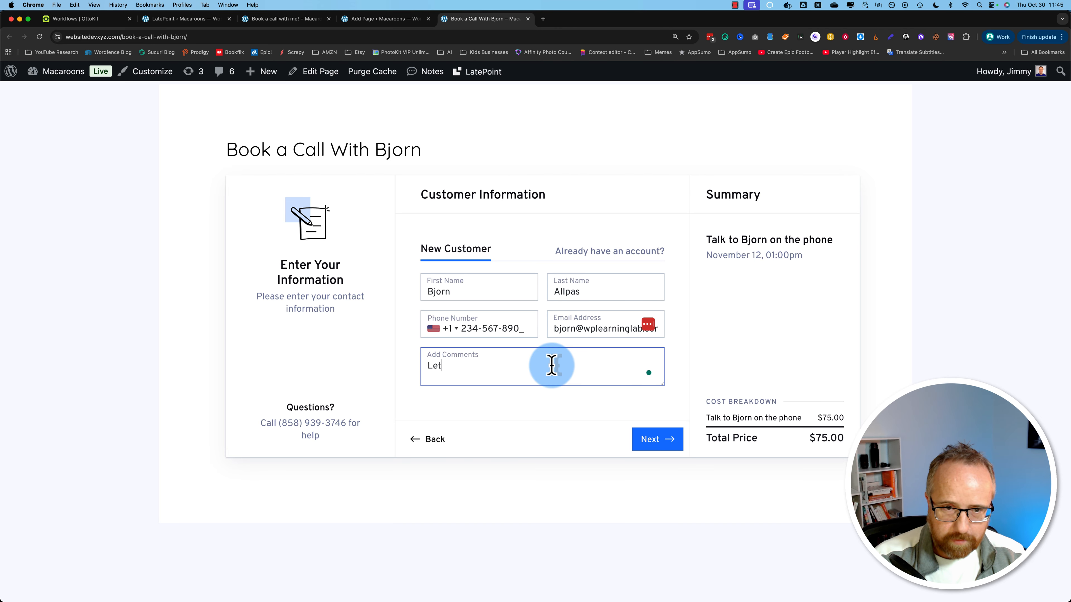
{"action": "type", "text": "'s talk about AI!"}
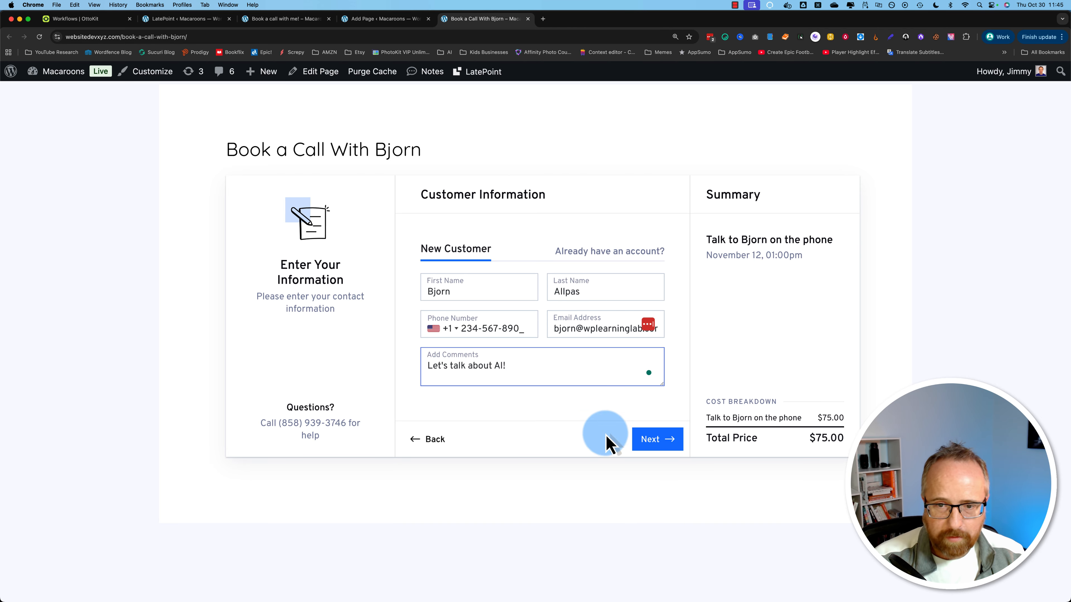
{"action": "left_click", "coordinate": [654, 439]}
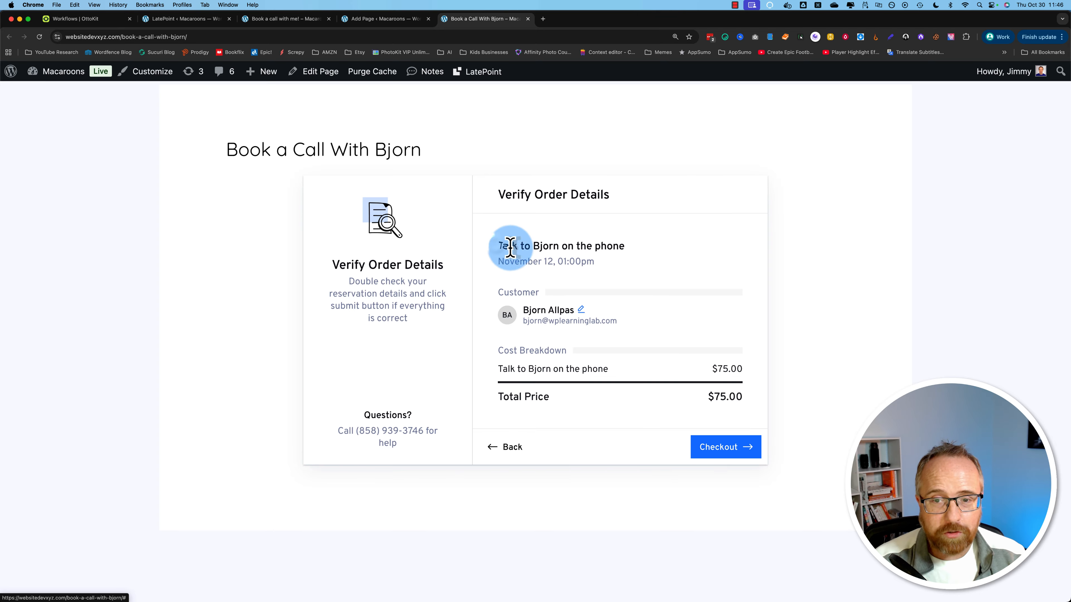
{"action": "left_click_drag", "start_coordinate": [502, 246], "coordinate": [813, 423]}
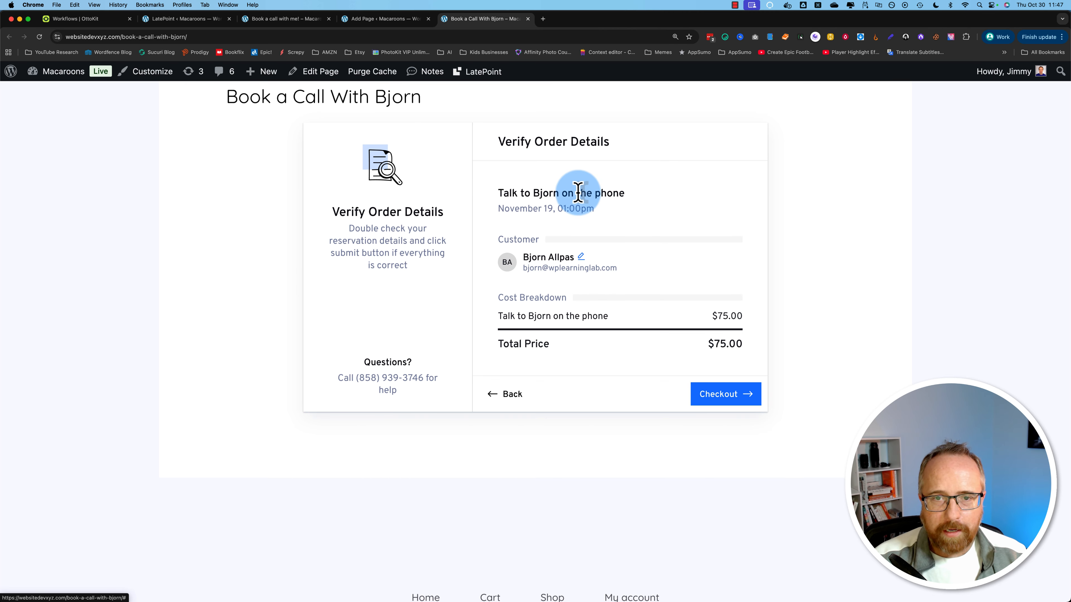
{"action": "left_click", "coordinate": [203, 20]}
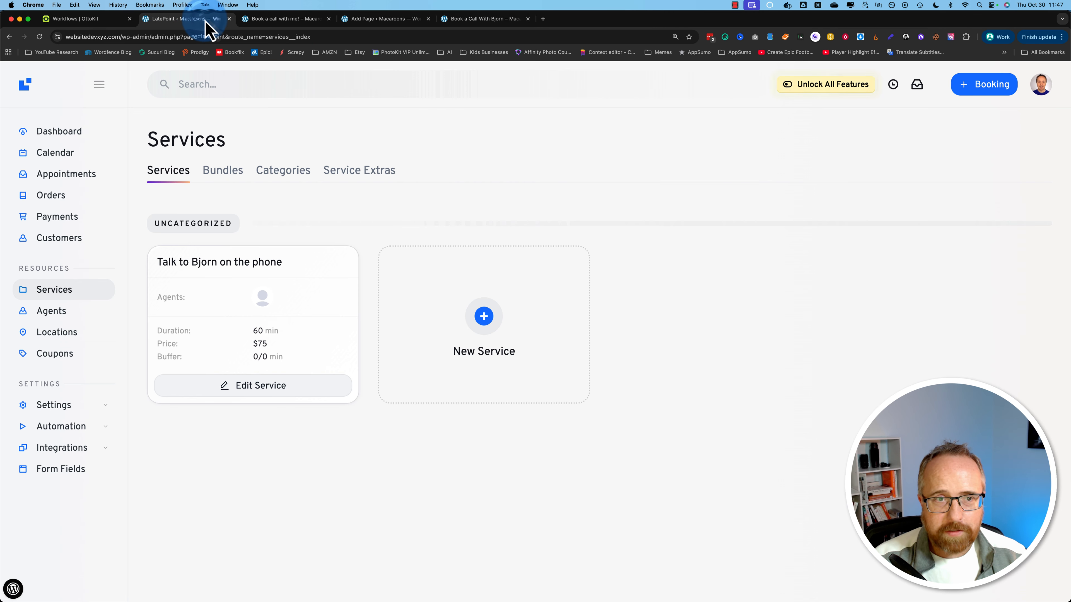
Step: Save the phone-call service with its $0.00 charge and return to the Book a Call page
{"action": "left_click", "coordinate": [254, 397]}
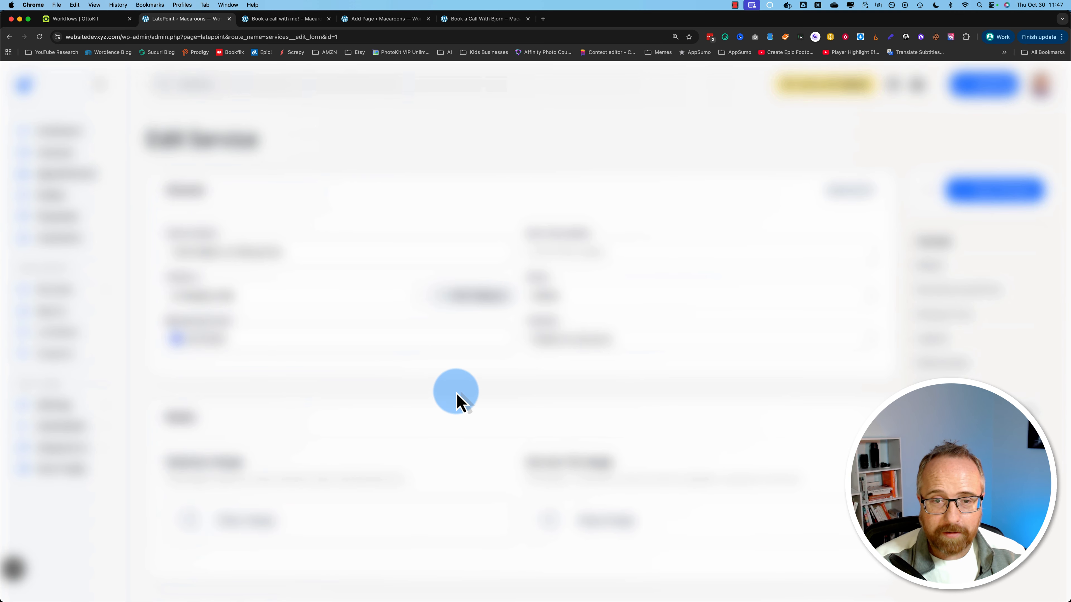
{"action": "scroll", "coordinate": [457, 402], "scroll_direction": "down", "scroll_amount": 10}
{"action": "left_click", "coordinate": [971, 95]}
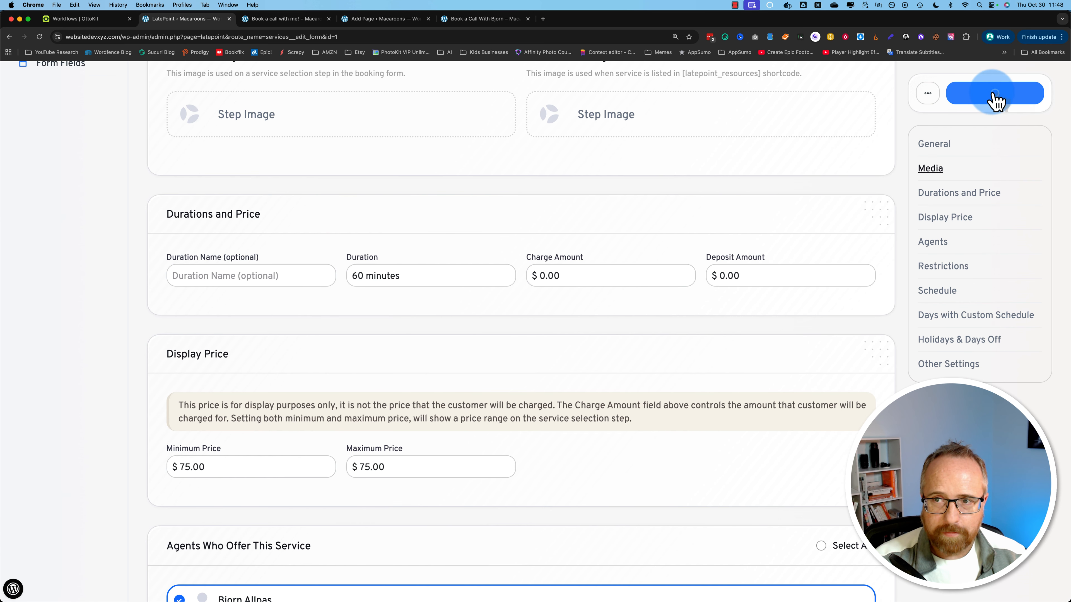
{"action": "left_click", "coordinate": [485, 19]}
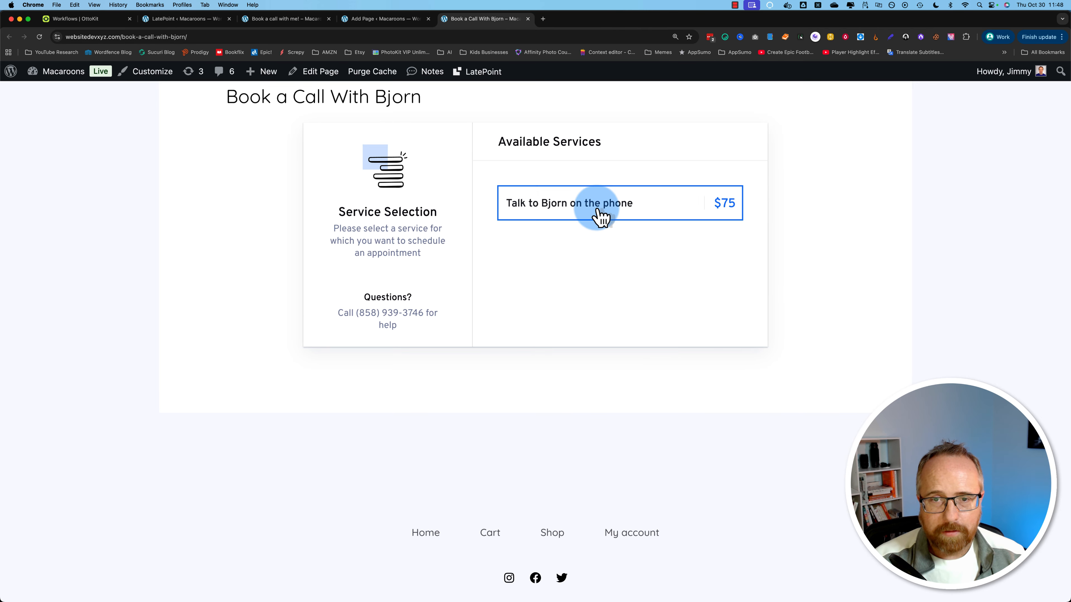
Step: Book the phone-call service for November 19 at 01:00 pm and submit the customer details
{"action": "left_click", "coordinate": [598, 210]}
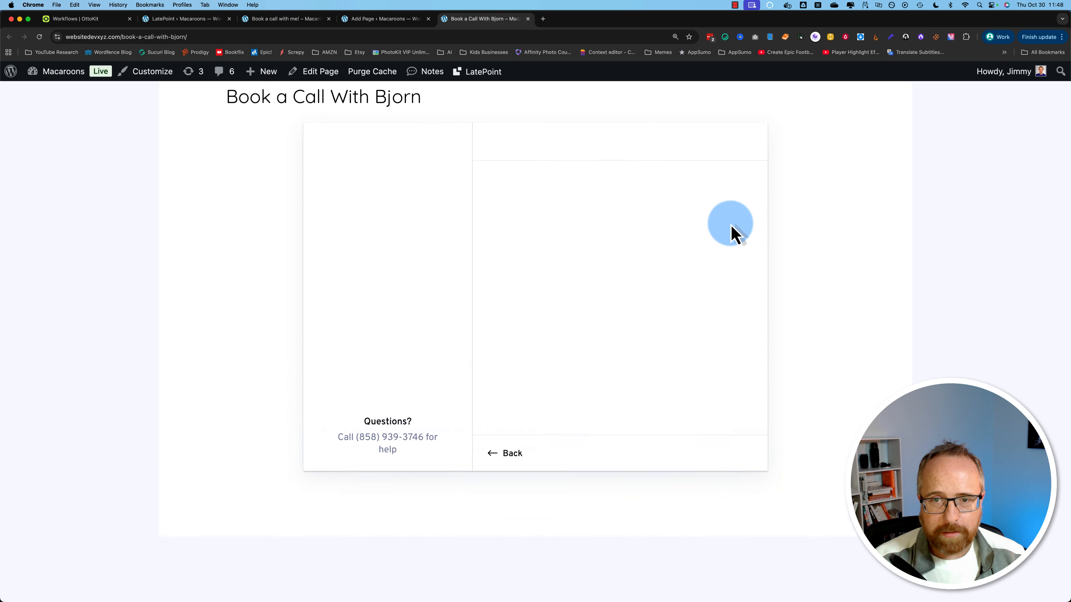
{"action": "left_click", "coordinate": [509, 365]}
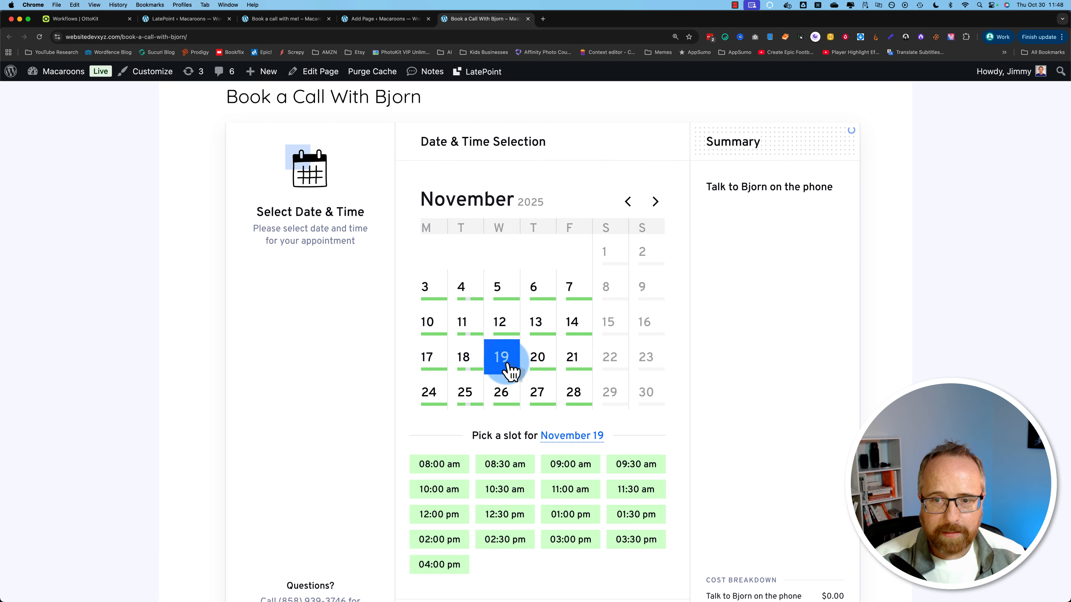
{"action": "scroll", "coordinate": [544, 426], "scroll_direction": "down", "scroll_amount": 2}
{"action": "left_click", "coordinate": [570, 481]}
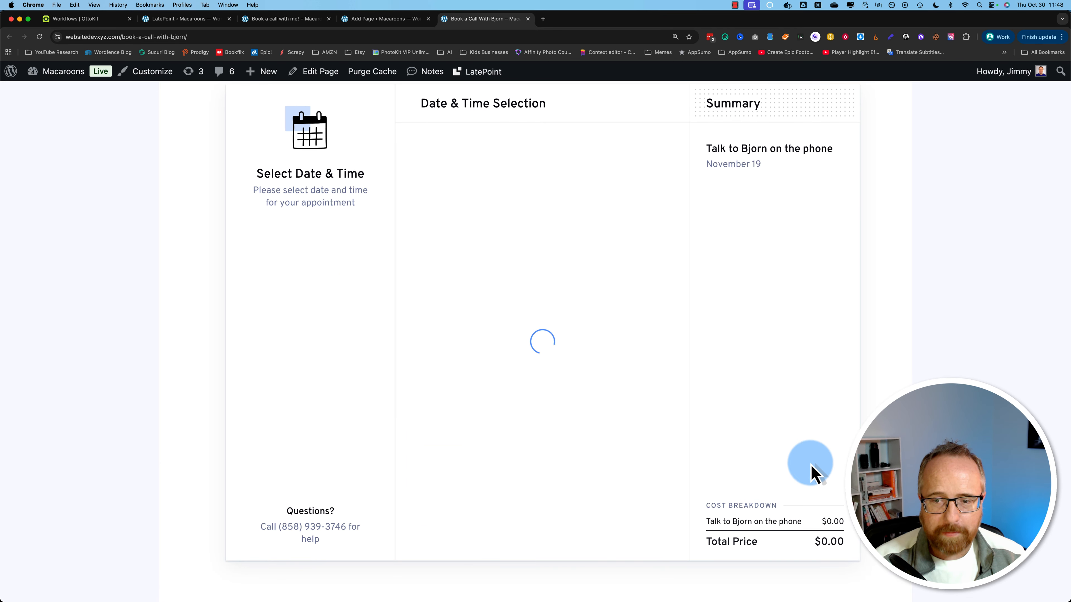
{"action": "scroll", "coordinate": [843, 472], "scroll_direction": "down", "scroll_amount": 6}
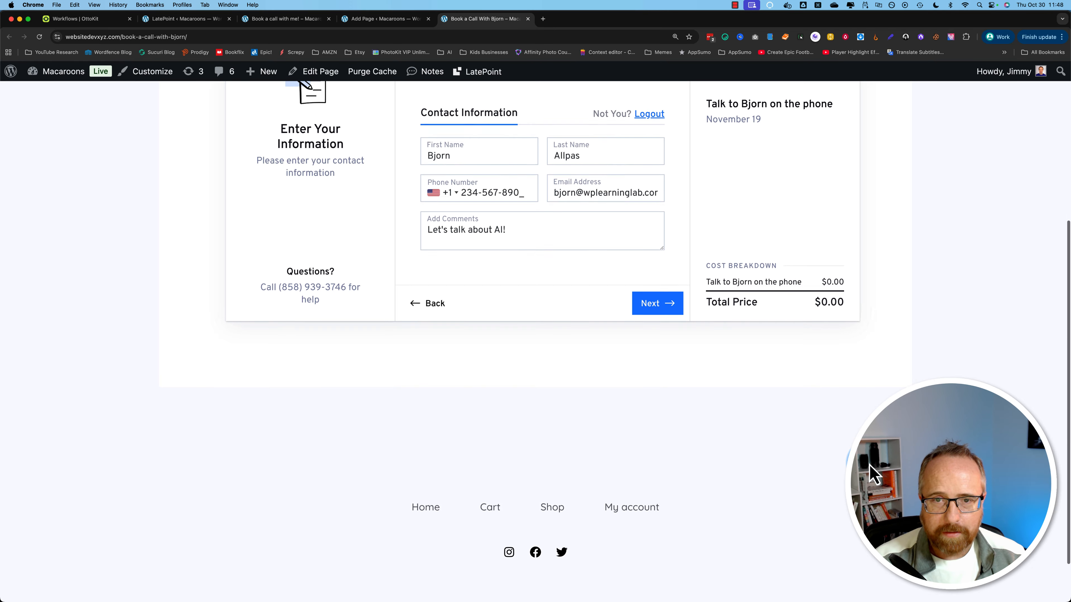
{"action": "scroll", "coordinate": [844, 464], "scroll_direction": "up", "scroll_amount": 5}
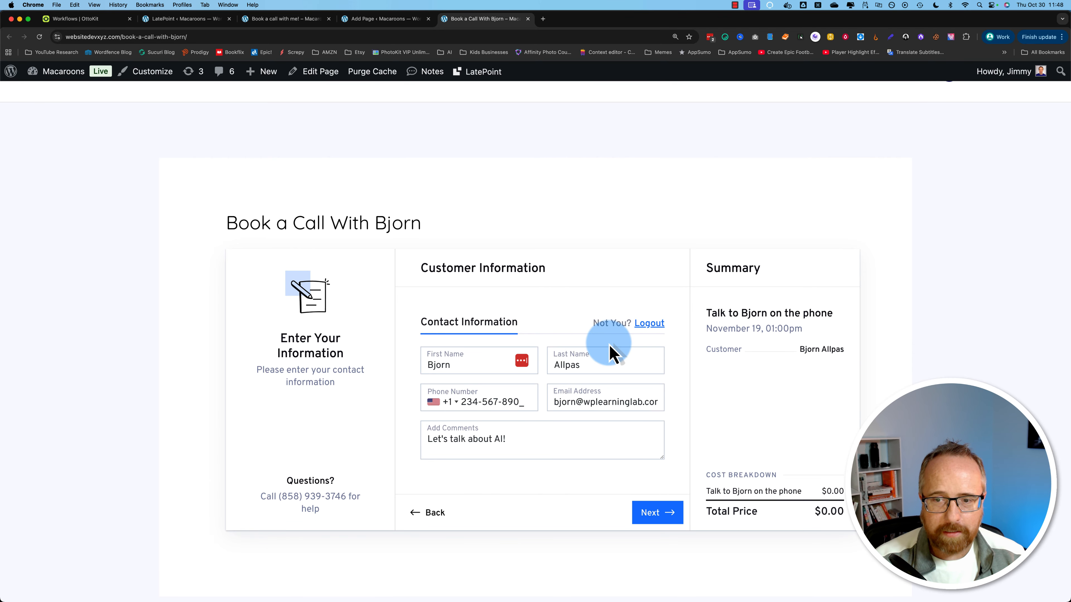
{"action": "left_click_drag", "start_coordinate": [836, 492], "coordinate": [861, 523]}
{"action": "left_click", "coordinate": [646, 519]}
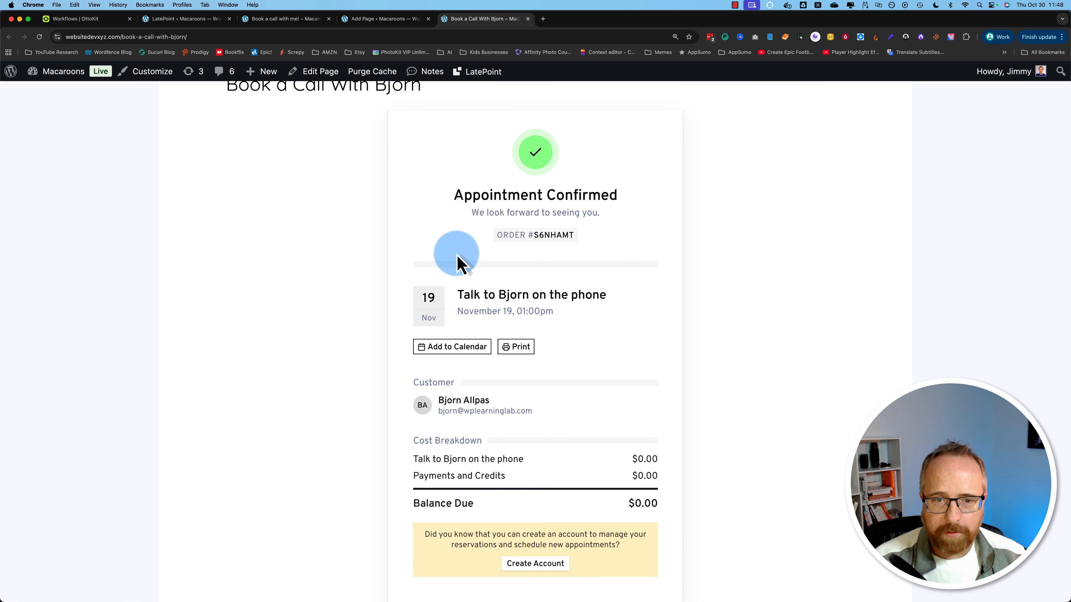
Step: Review the Appointment Confirmed page, then open LatePoint's admin Calendar
{"action": "scroll", "coordinate": [454, 256], "scroll_direction": "down", "scroll_amount": 2}
{"action": "scroll", "coordinate": [456, 263], "scroll_direction": "down", "scroll_amount": 1}
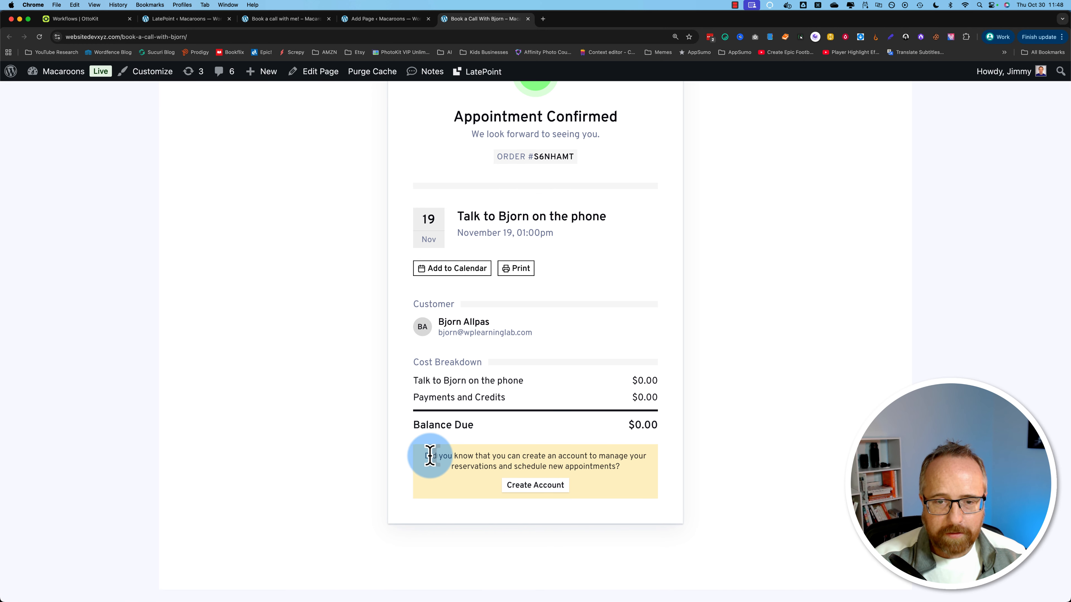
{"action": "mouse_move", "coordinate": [446, 455]}
{"action": "left_mouse_down"}
{"action": "mouse_move", "coordinate": [632, 476]}
{"action": "mouse_move", "coordinate": [430, 455]}
{"action": "left_mouse_up"}
{"action": "left_click", "coordinate": [632, 476]}
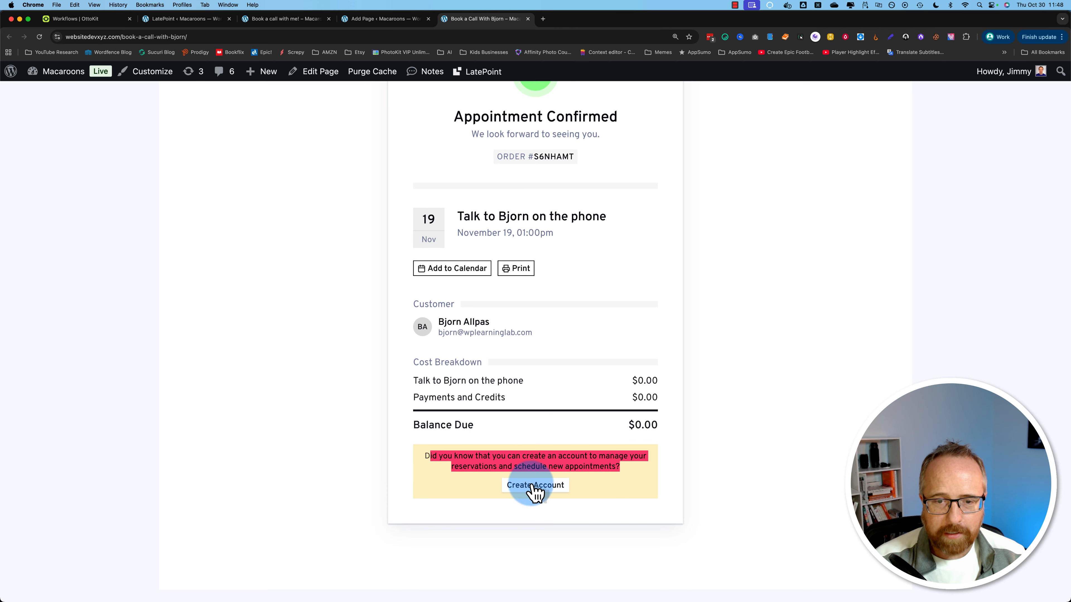
{"action": "left_click", "coordinate": [198, 19]}
{"action": "left_click", "coordinate": [60, 155]}
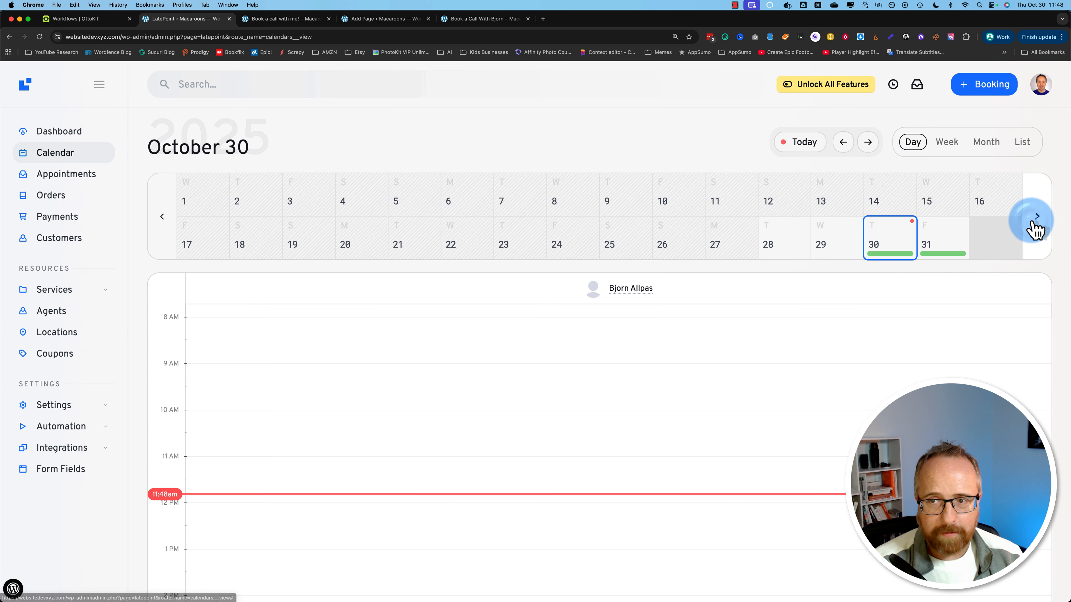
Step: Show November 19 in LatePoint's calendar to check the 01:00 pm call, then return to OttoKit's Workflows list
{"action": "left_click", "coordinate": [1037, 218]}
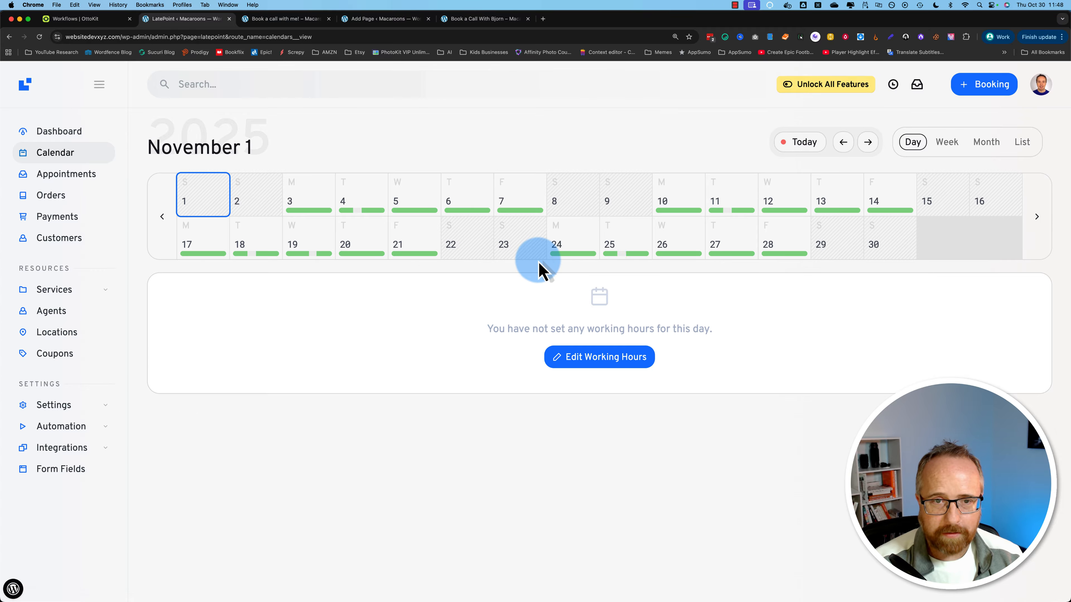
{"action": "left_click", "coordinate": [305, 246]}
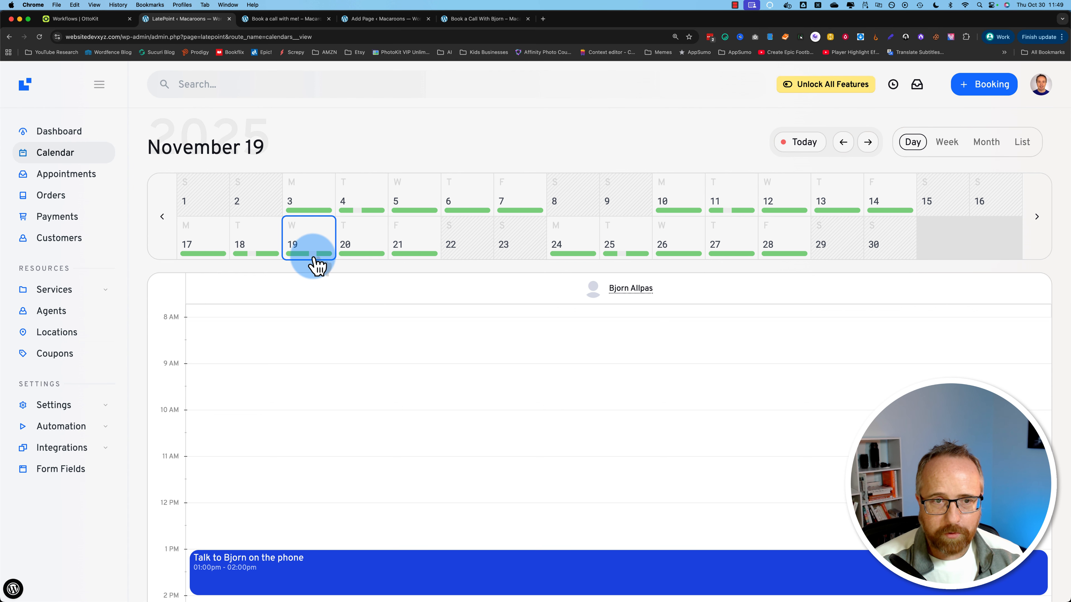
{"action": "scroll", "coordinate": [294, 376], "scroll_direction": "down", "scroll_amount": 4}
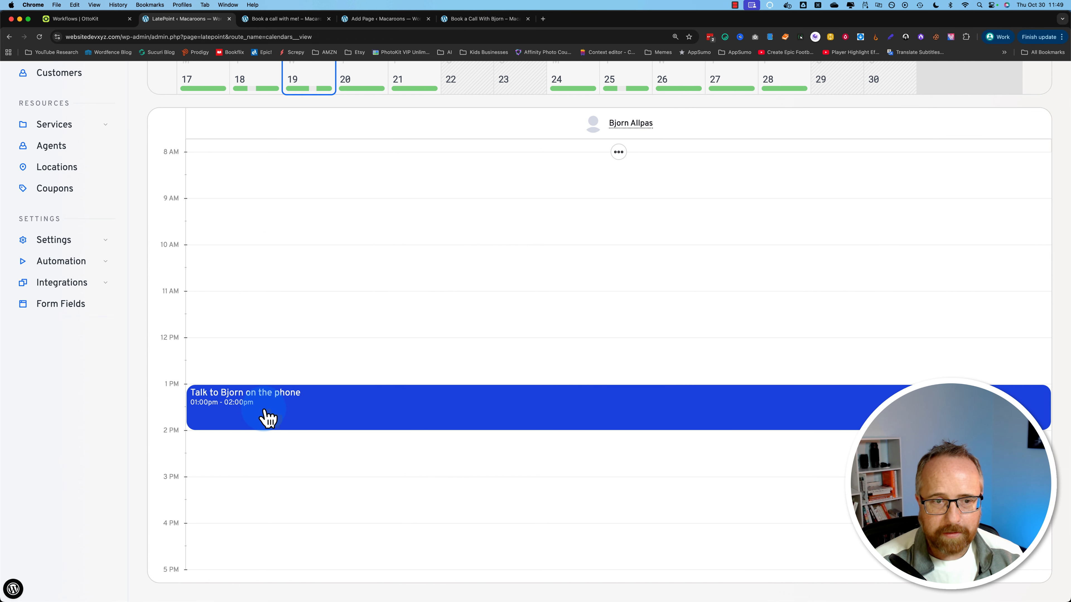
{"action": "scroll", "coordinate": [253, 397], "scroll_direction": "up", "scroll_amount": 1}
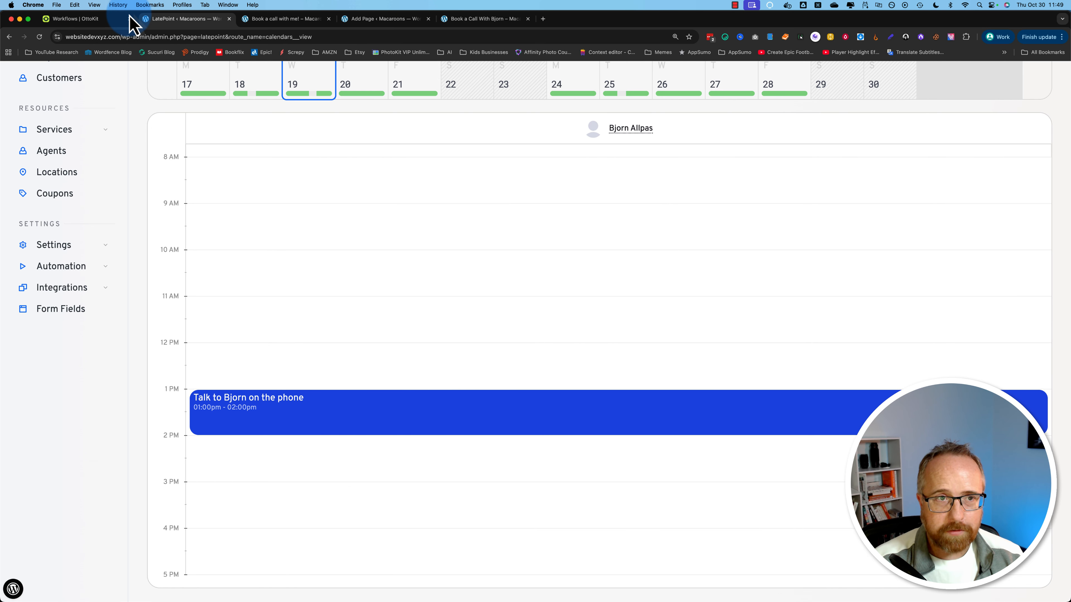
{"action": "left_click", "coordinate": [84, 19]}
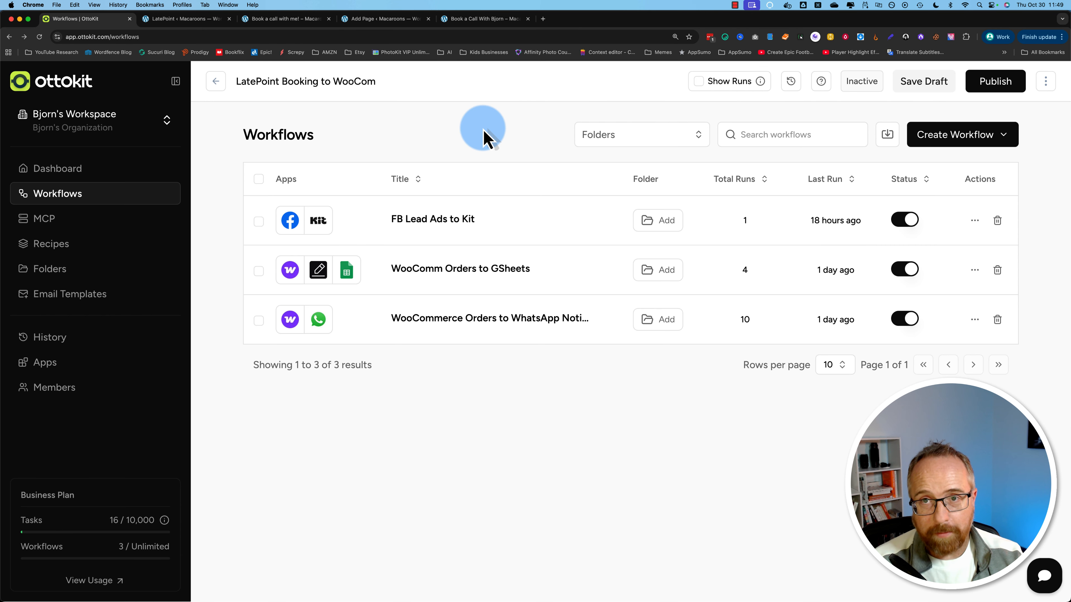
Step: Create a workflow from scratch with the pasted name 'Latepoint Appt to WooCom'
{"action": "left_click", "coordinate": [954, 136]}
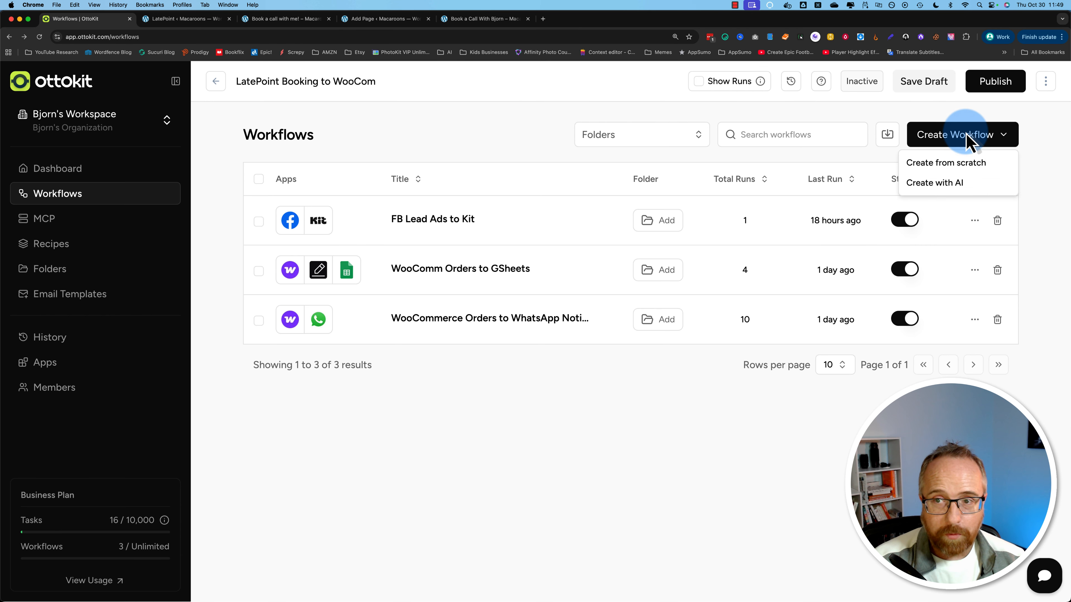
{"action": "left_click", "coordinate": [962, 165]}
{"action": "left_click", "coordinate": [450, 344]}
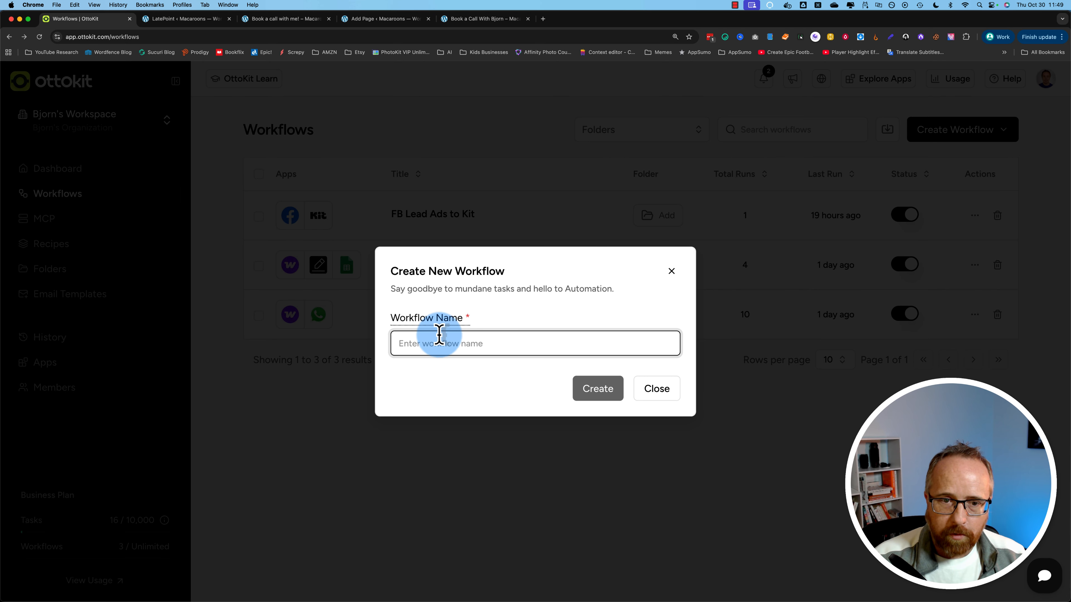
{"action": "type", "text": "Latepoint to WooCom"}
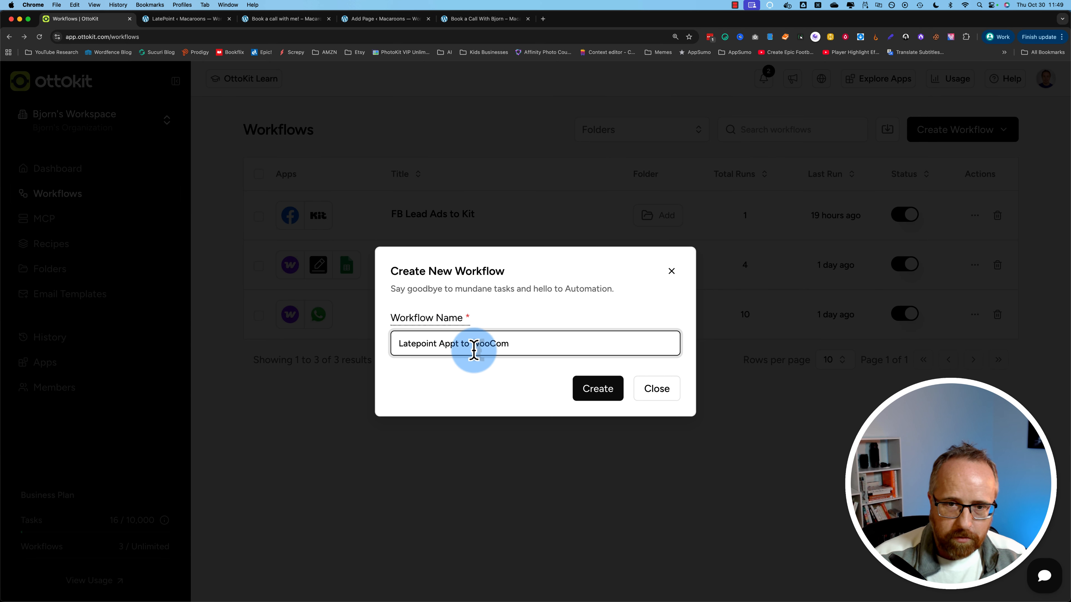
{"action": "left_click", "coordinate": [599, 388]}
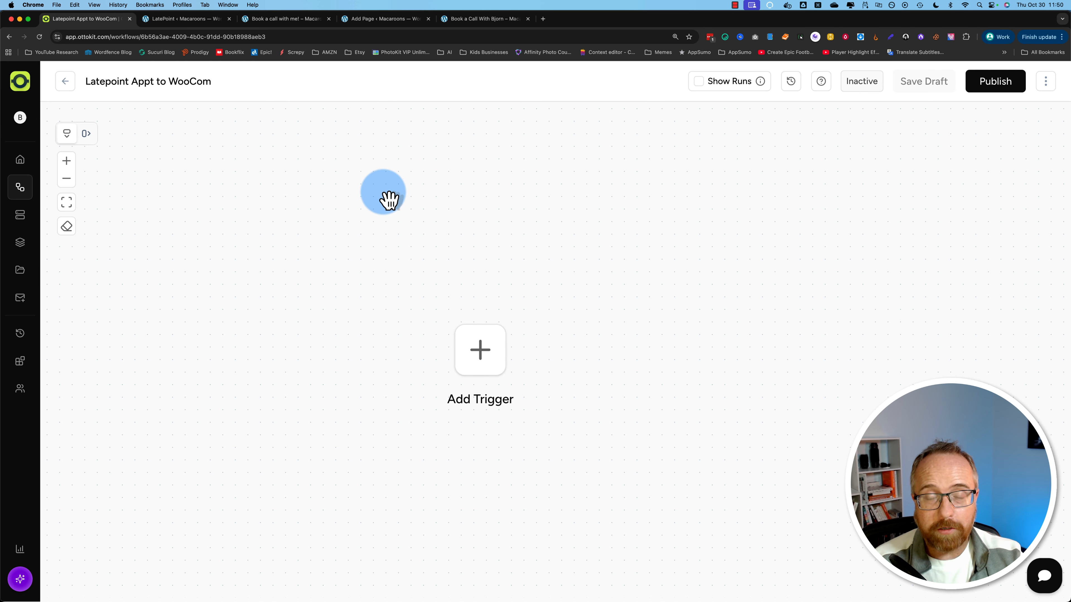
Step: Set LatePoint's Booking Created as the trigger, copy its webhook URL, and return to LatePoint
{"action": "left_click", "coordinate": [476, 357]}
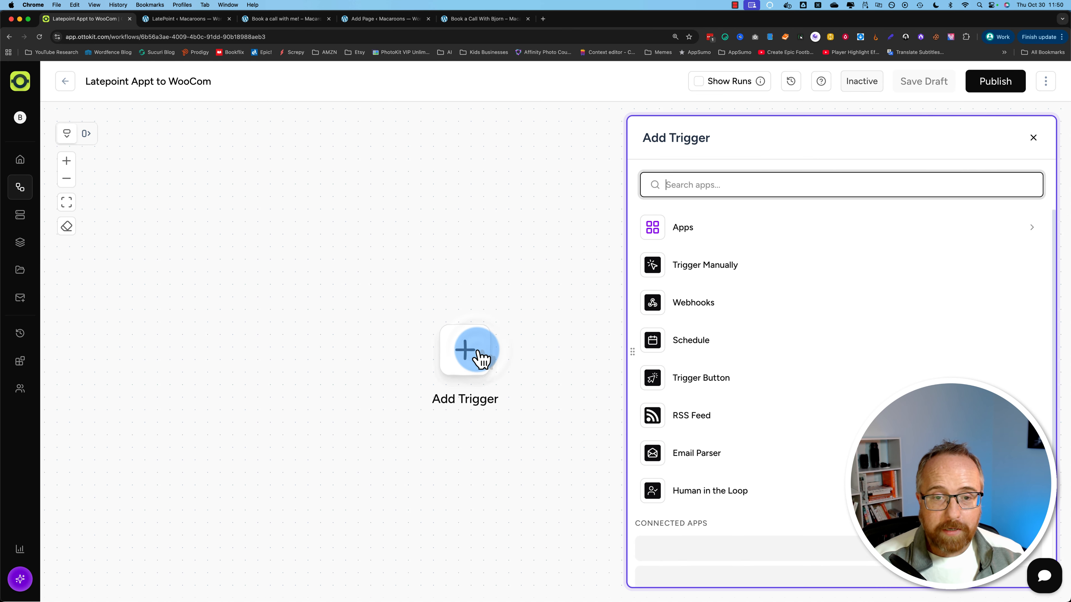
{"action": "left_click", "coordinate": [692, 185]}
{"action": "type", "text": "late"}
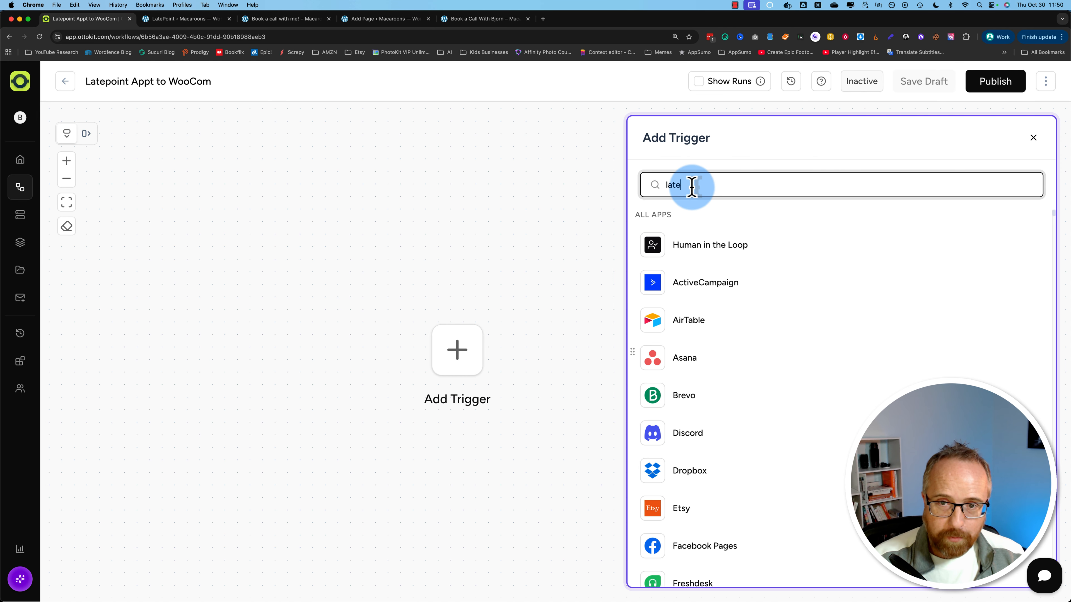
{"action": "left_click", "coordinate": [698, 246]}
{"action": "left_click", "coordinate": [777, 292]}
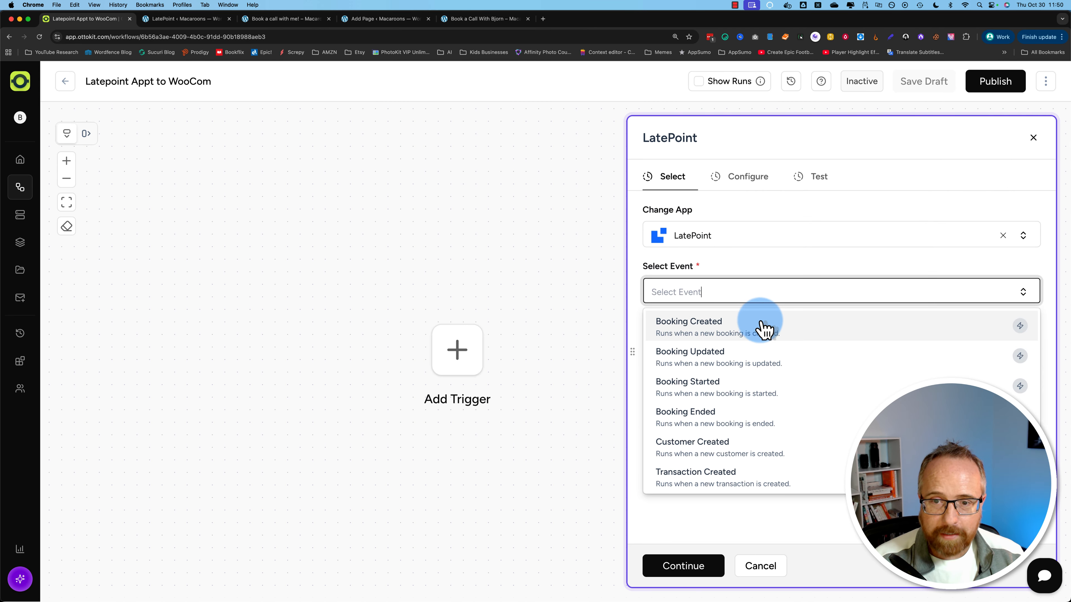
{"action": "left_click", "coordinate": [694, 336]}
{"action": "left_click", "coordinate": [703, 567]}
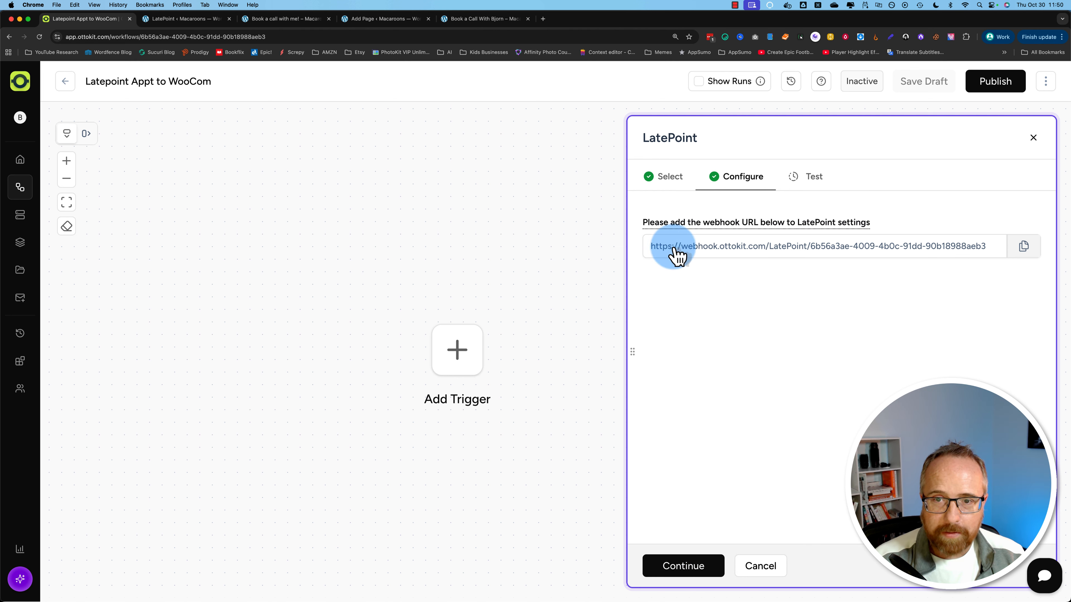
{"action": "left_click", "coordinate": [1025, 249]}
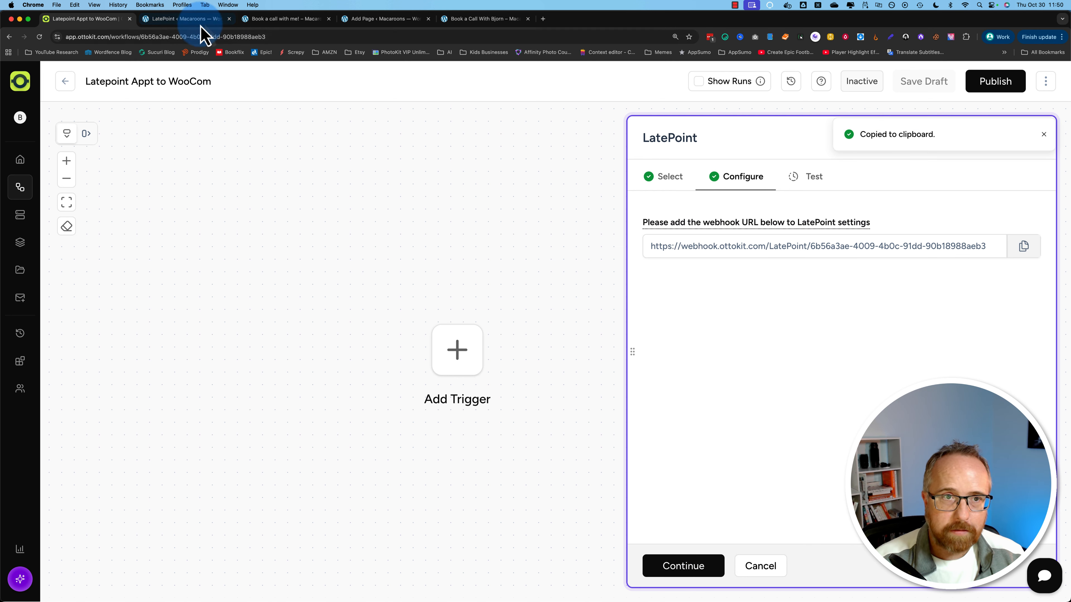
{"action": "left_click", "coordinate": [173, 19]}
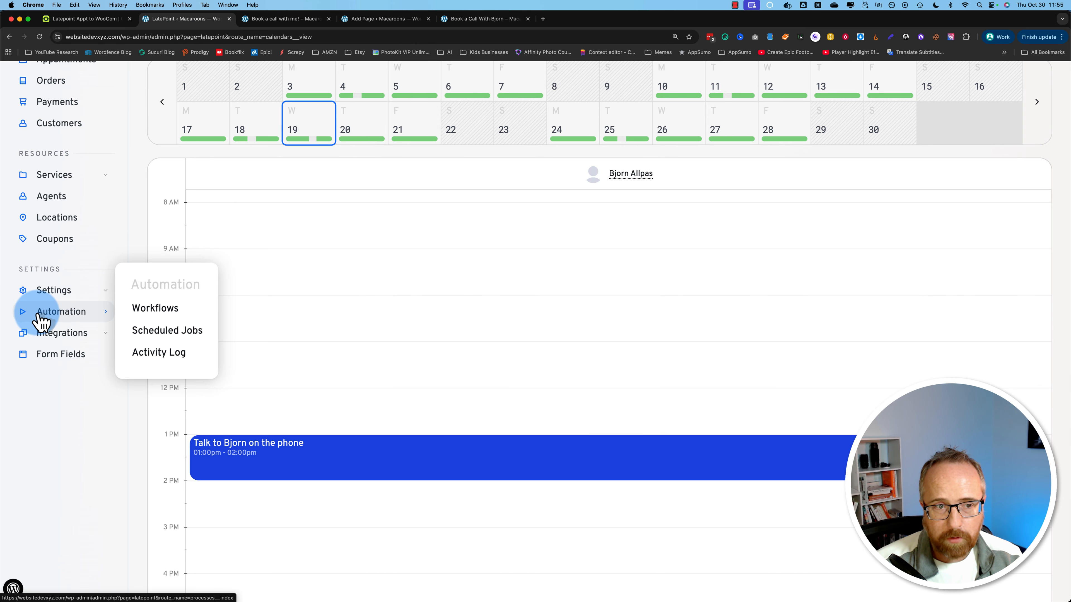
Step: Add a new LatePoint automation workflow named 'Connection to Ottokit'
{"action": "left_click", "coordinate": [159, 314]}
{"action": "left_click", "coordinate": [246, 278]}
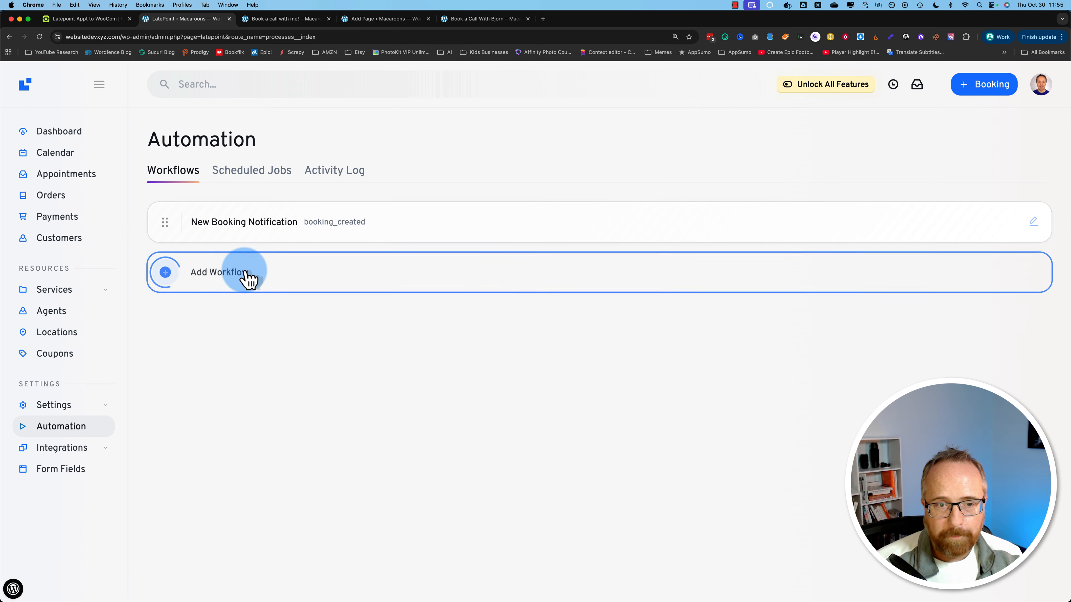
{"action": "left_click", "coordinate": [343, 206]}
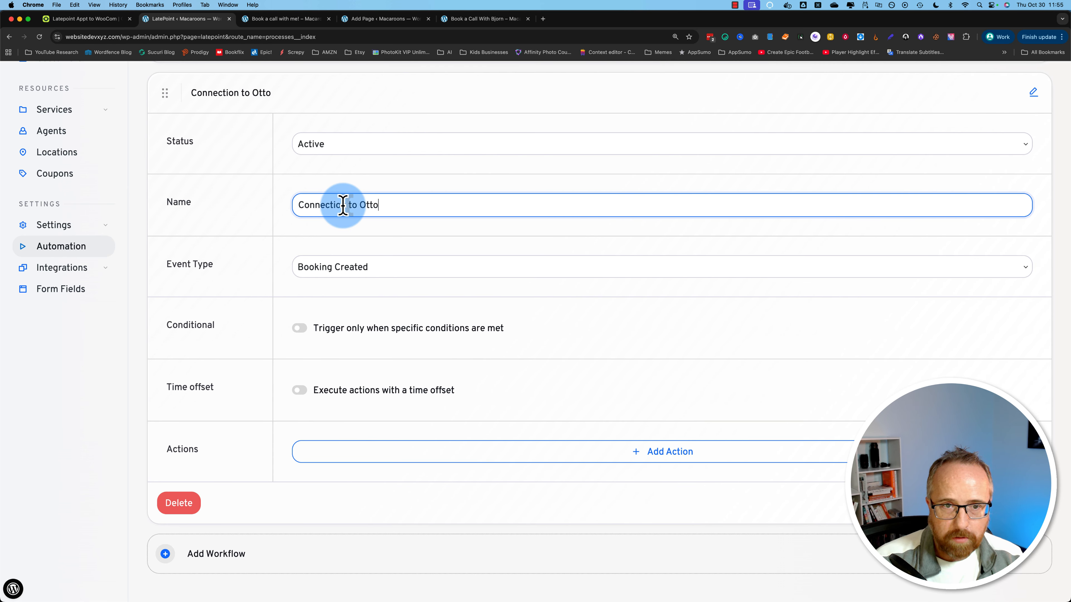
{"action": "left_click", "coordinate": [271, 339]}
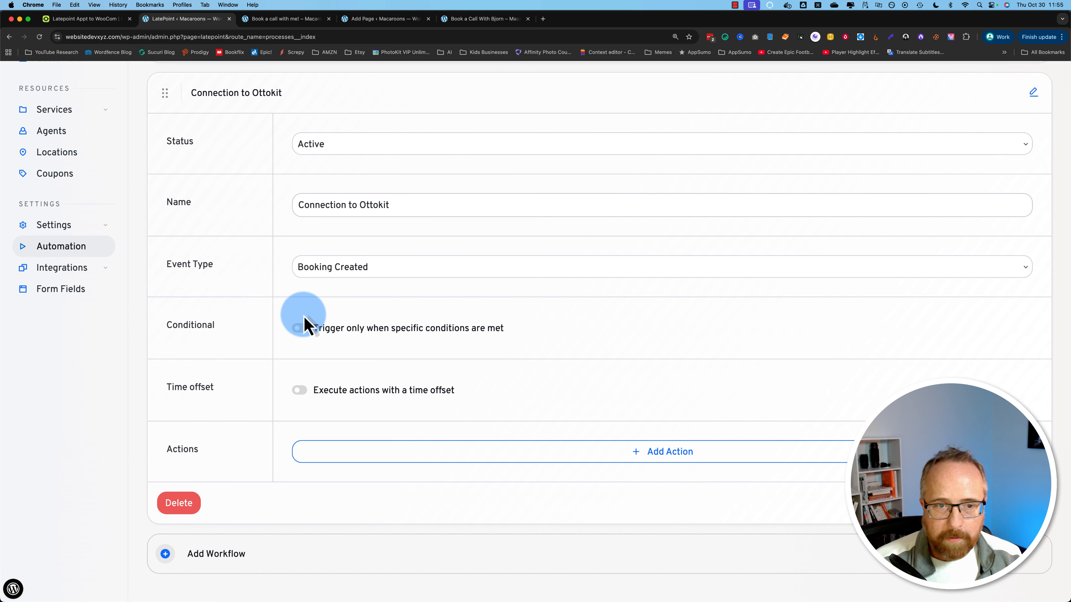
Step: Add an HTTP Request (Webhook) action with the pasted OttoKit URL and test it
{"action": "left_click", "coordinate": [345, 459]}
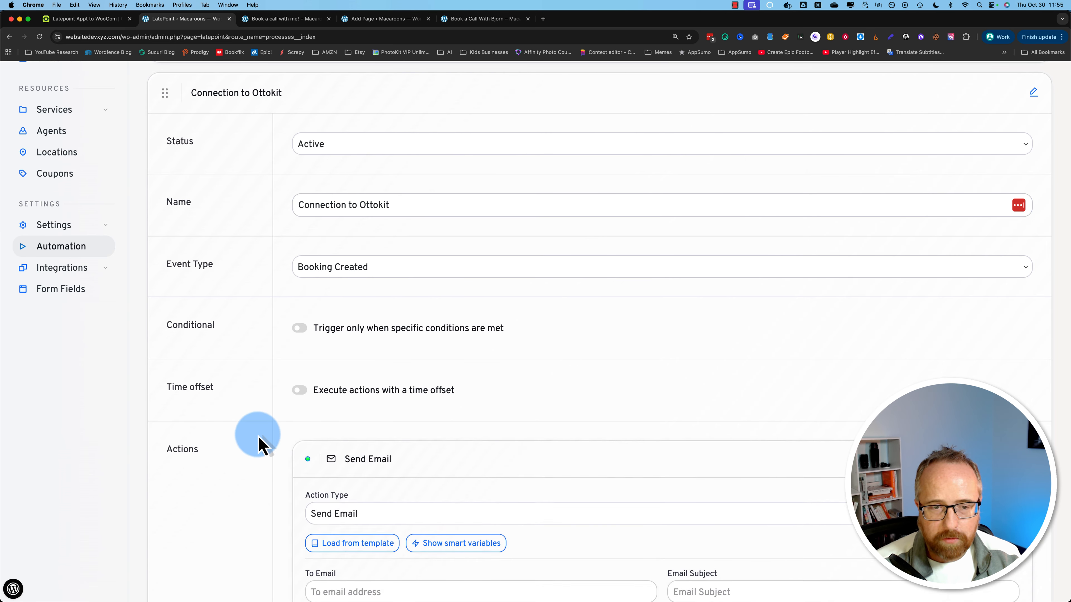
{"action": "scroll", "coordinate": [261, 437], "scroll_direction": "down", "scroll_amount": 5}
{"action": "left_click", "coordinate": [340, 315]}
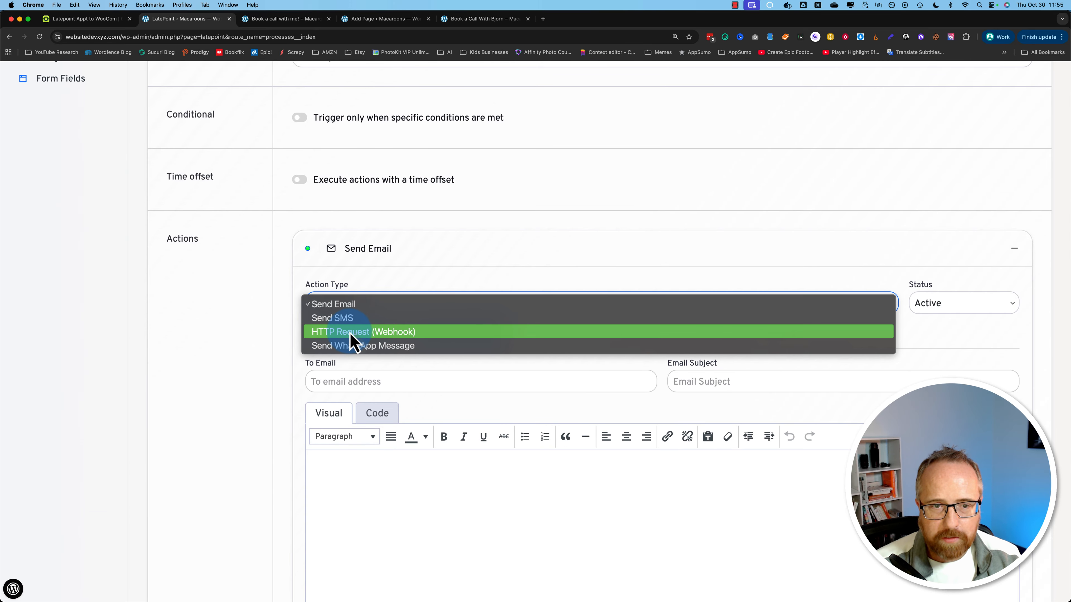
{"action": "left_click", "coordinate": [354, 335]}
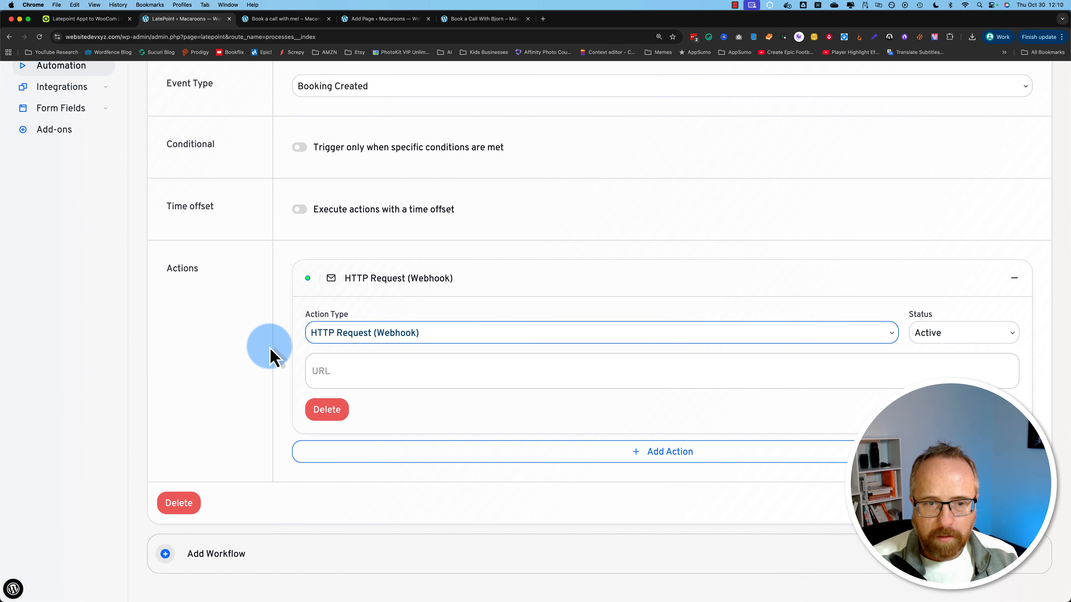
{"action": "left_click", "coordinate": [354, 370]}
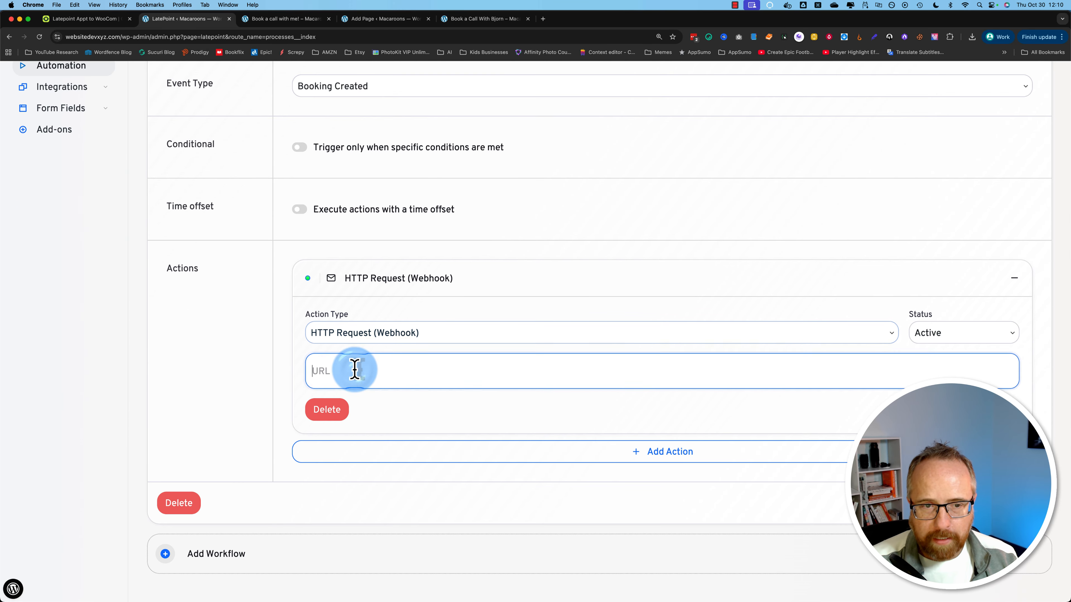
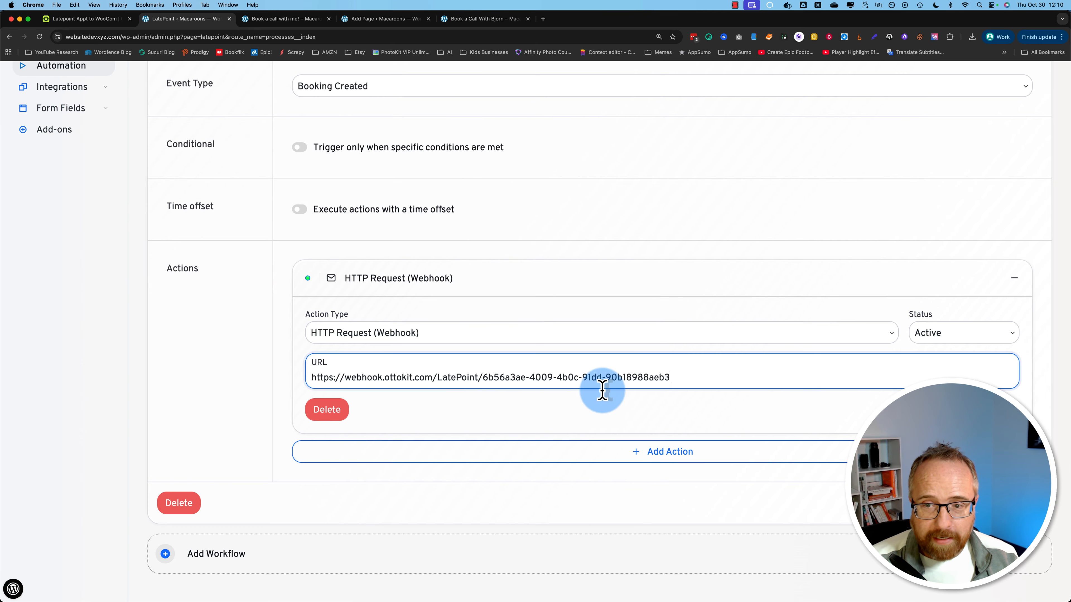
{"action": "left_click", "coordinate": [977, 413]}
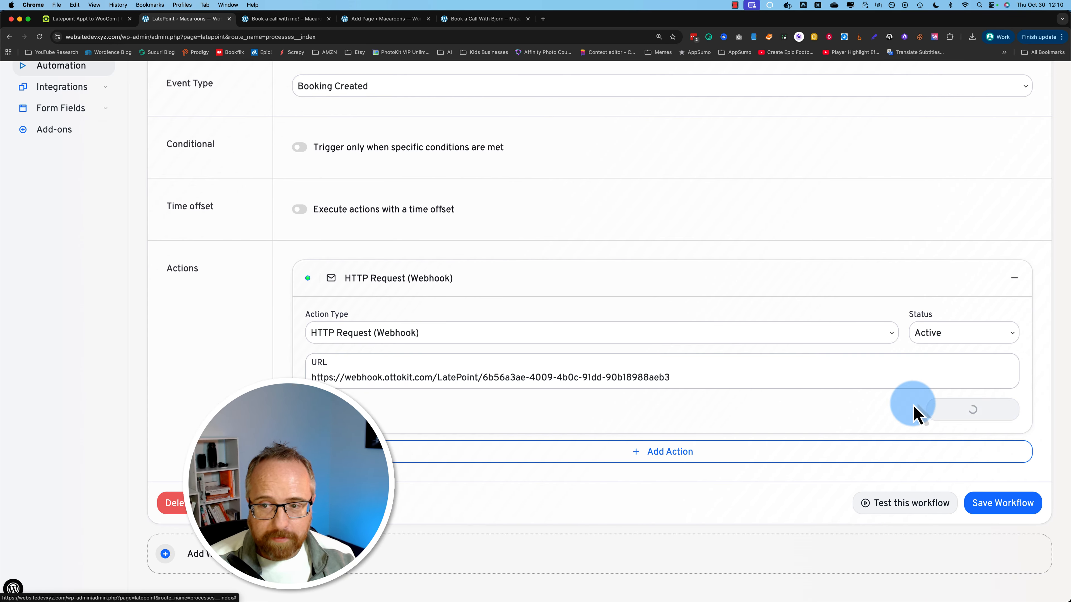
Step: Check the webhook test's JSON booking payload, close the preview, and save the automation
{"action": "scroll", "coordinate": [663, 444], "scroll_direction": "down", "scroll_amount": 1}
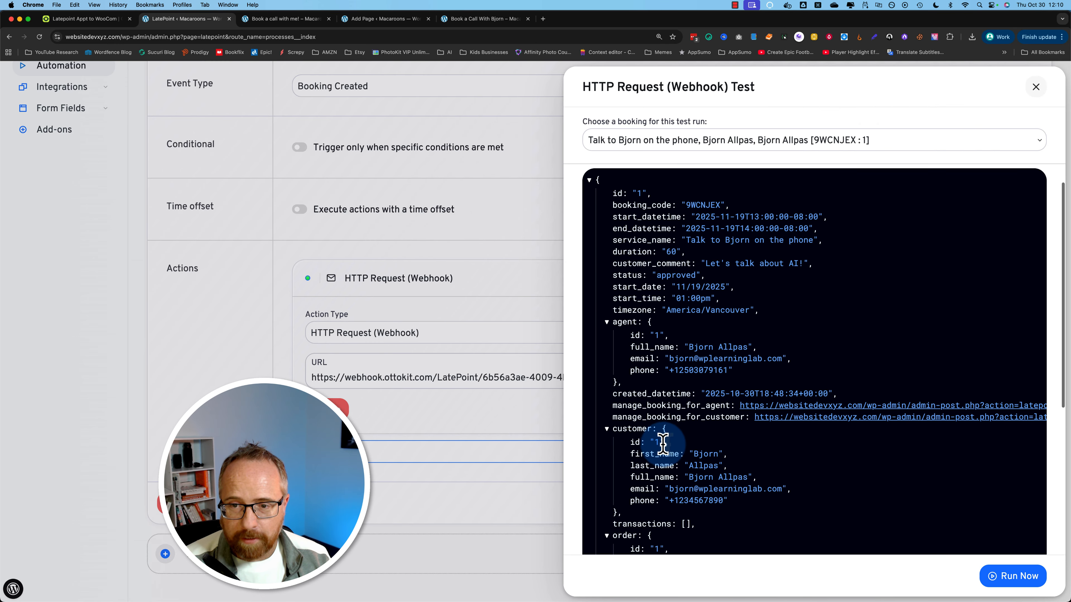
{"action": "scroll", "coordinate": [675, 414], "scroll_direction": "down", "scroll_amount": 2}
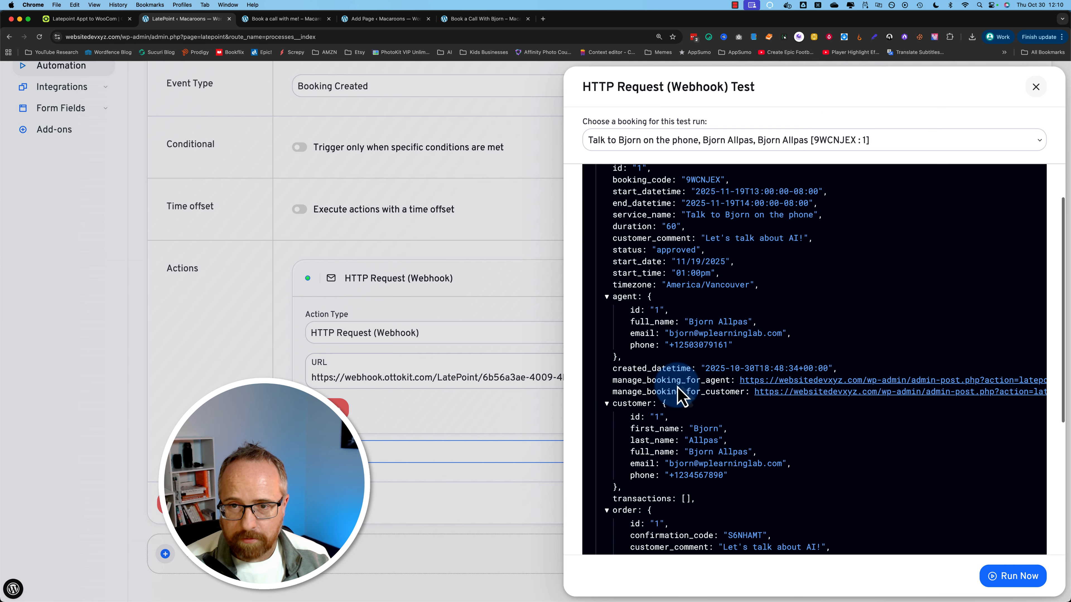
{"action": "scroll", "coordinate": [741, 354], "scroll_direction": "up", "scroll_amount": 3}
{"action": "left_click_drag", "start_coordinate": [718, 294], "coordinate": [801, 294]}
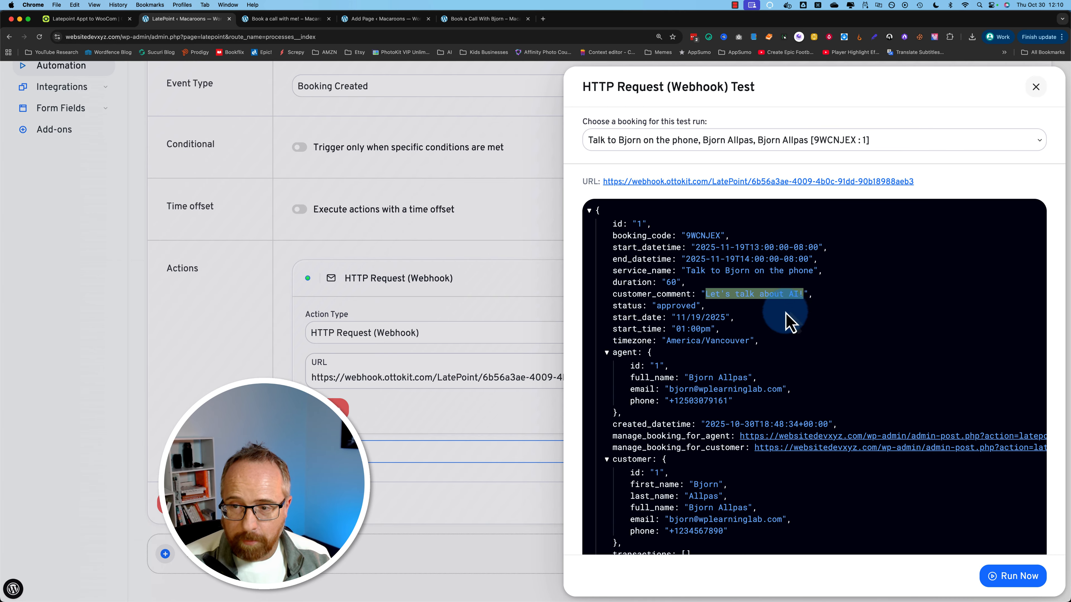
{"action": "left_click", "coordinate": [1036, 86]}
{"action": "left_click", "coordinate": [1009, 503]}
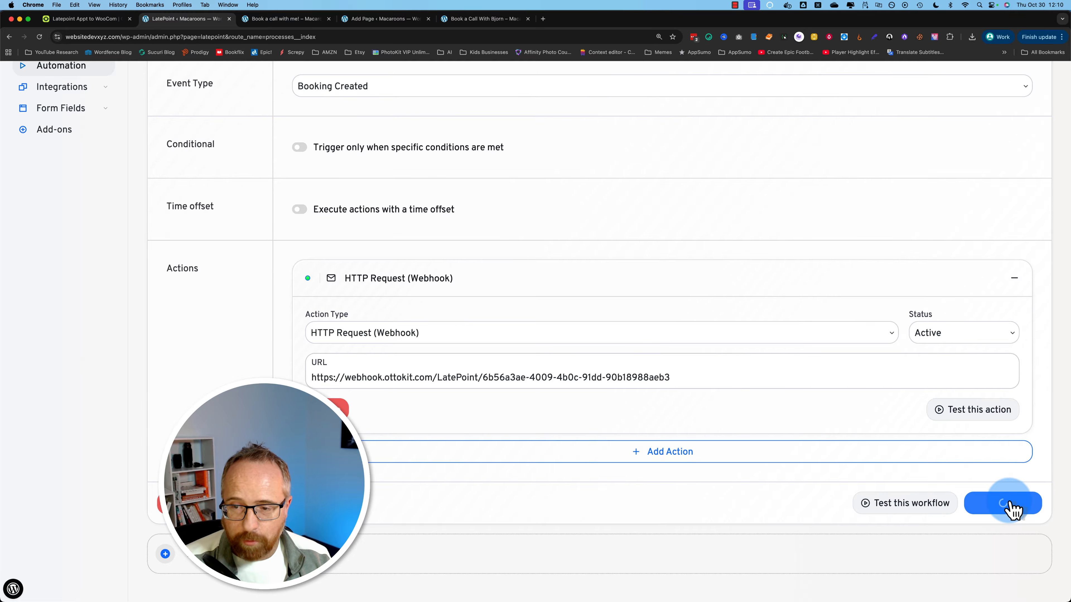
Step: Advance OttoKit's LatePoint trigger to its Test step, waiting for a Booking Created event
{"action": "left_click", "coordinate": [91, 20]}
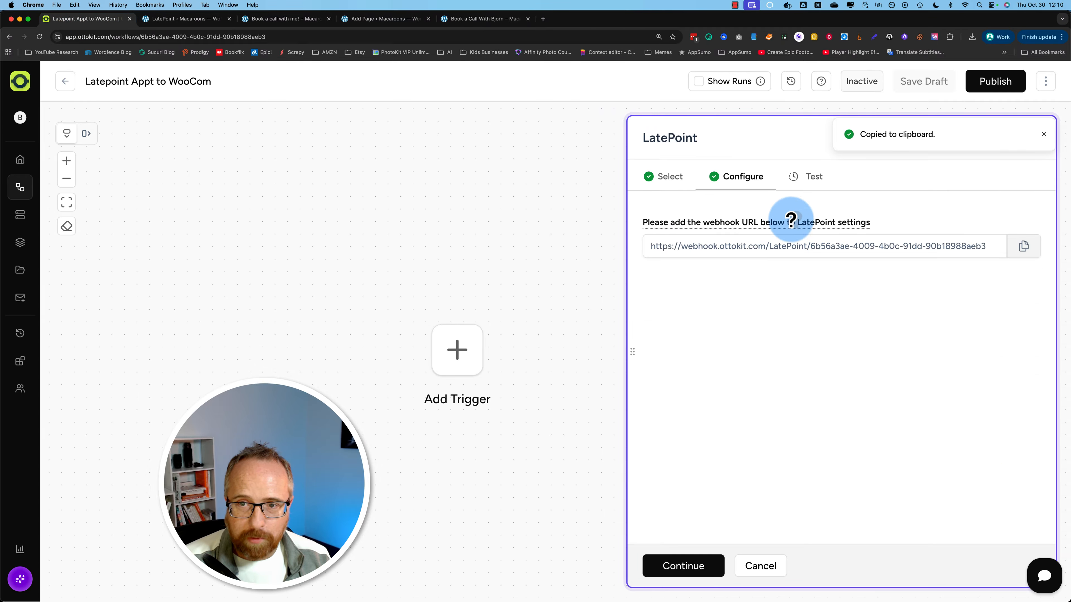
{"action": "left_click", "coordinate": [681, 568]}
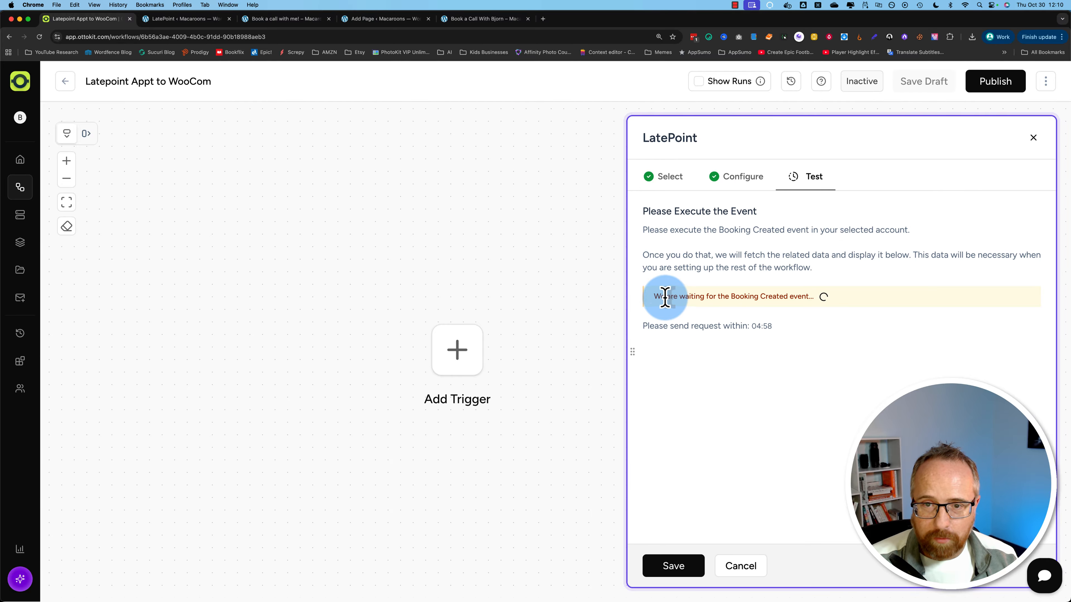
{"action": "left_click_drag", "start_coordinate": [665, 298], "coordinate": [825, 304]}
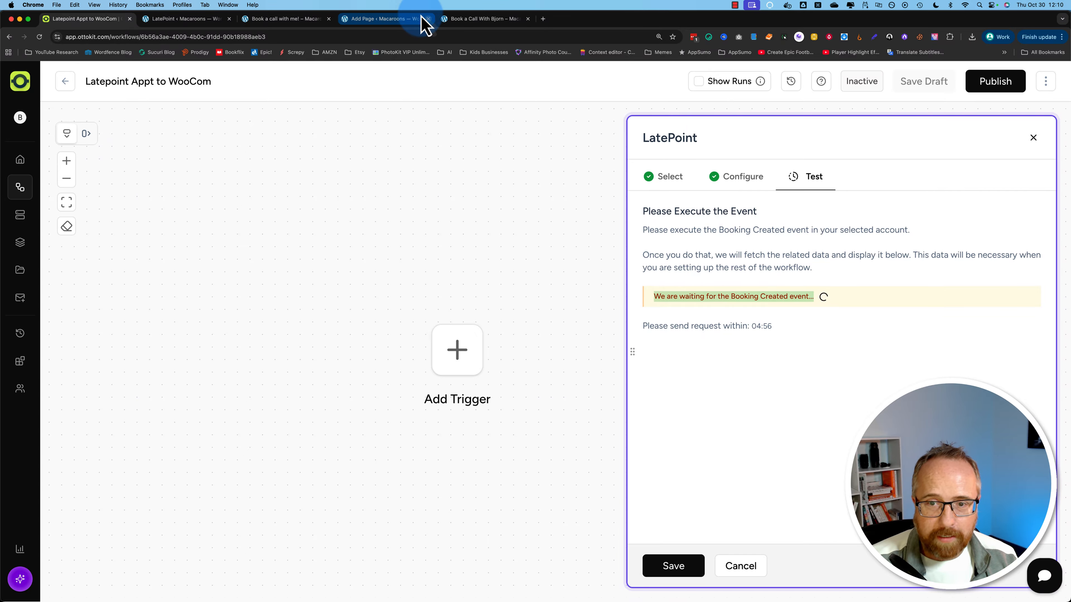
{"action": "left_click", "coordinate": [758, 321]}
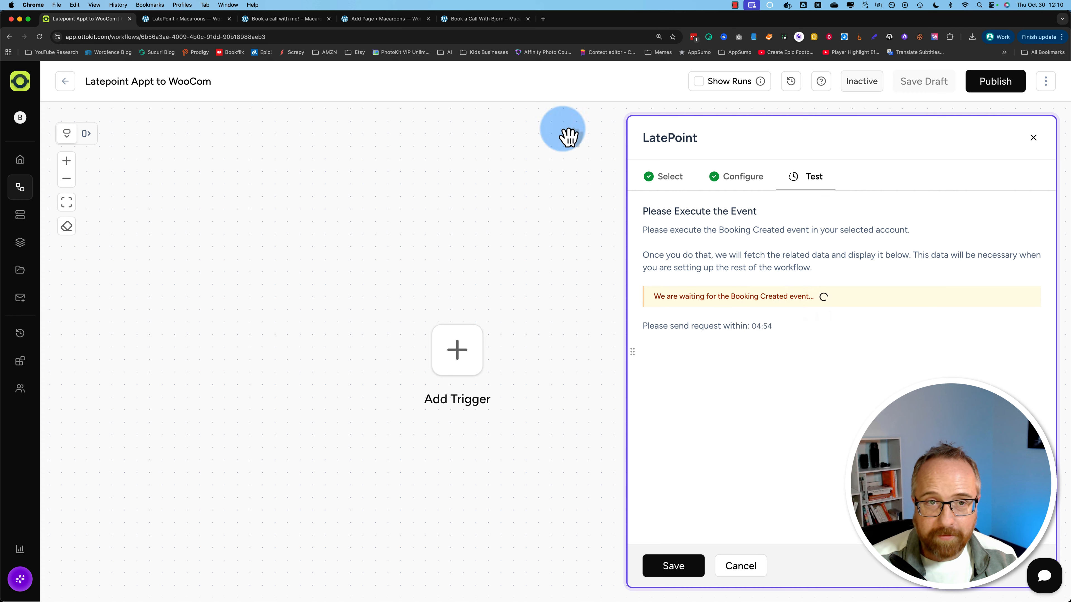
{"action": "left_click", "coordinate": [355, 20]}
Step: Submit a test phone-call booking for Nov 7, 2025 at 9:00 am, shortening the comment
{"action": "left_click", "coordinate": [278, 21]}
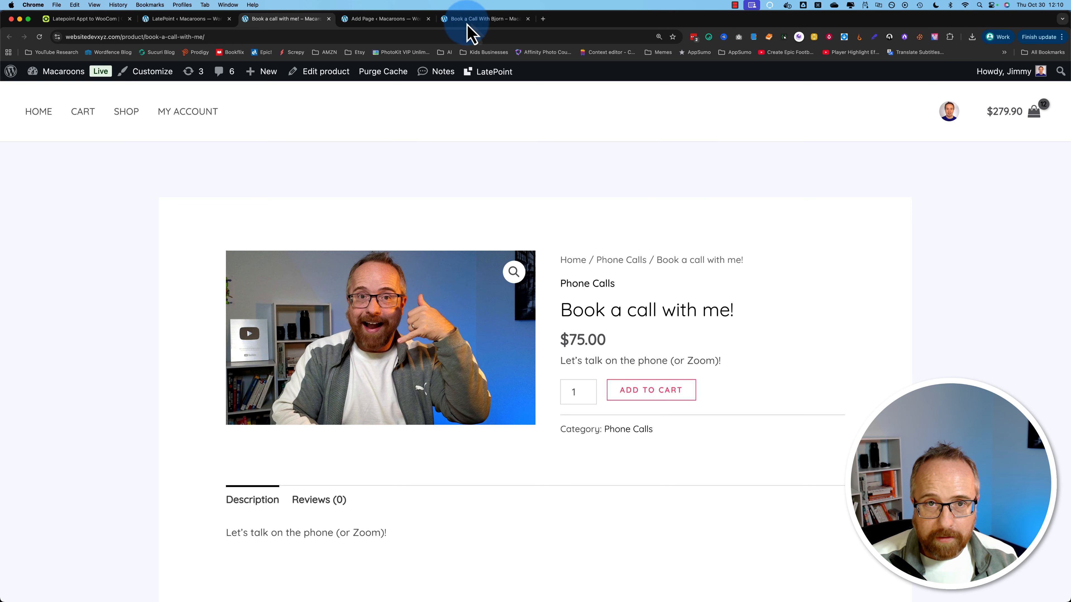
{"action": "left_click", "coordinate": [471, 20]}
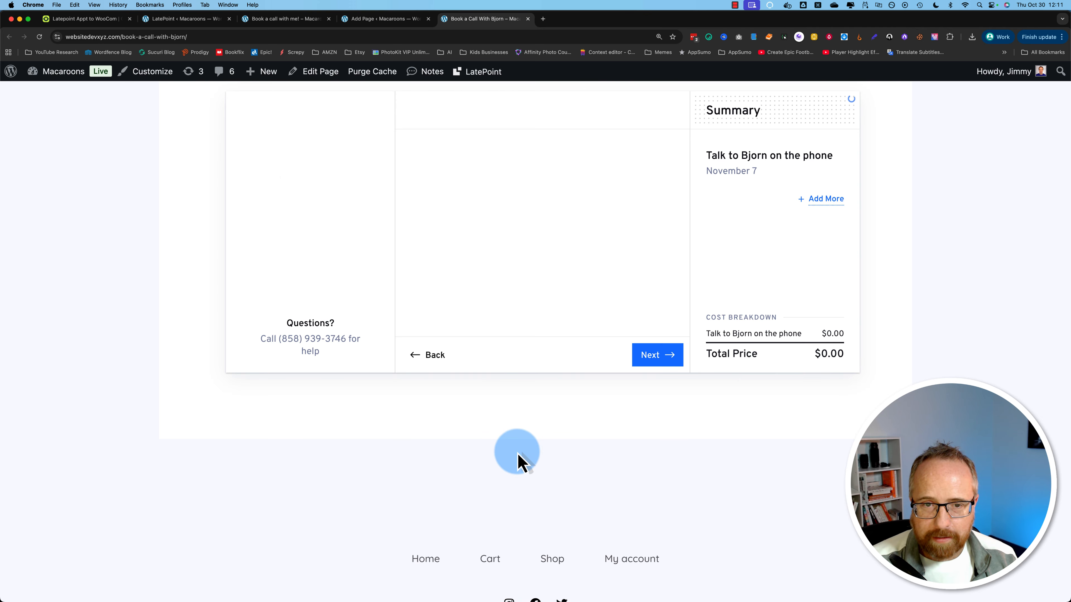
{"action": "left_click", "coordinate": [658, 355]}
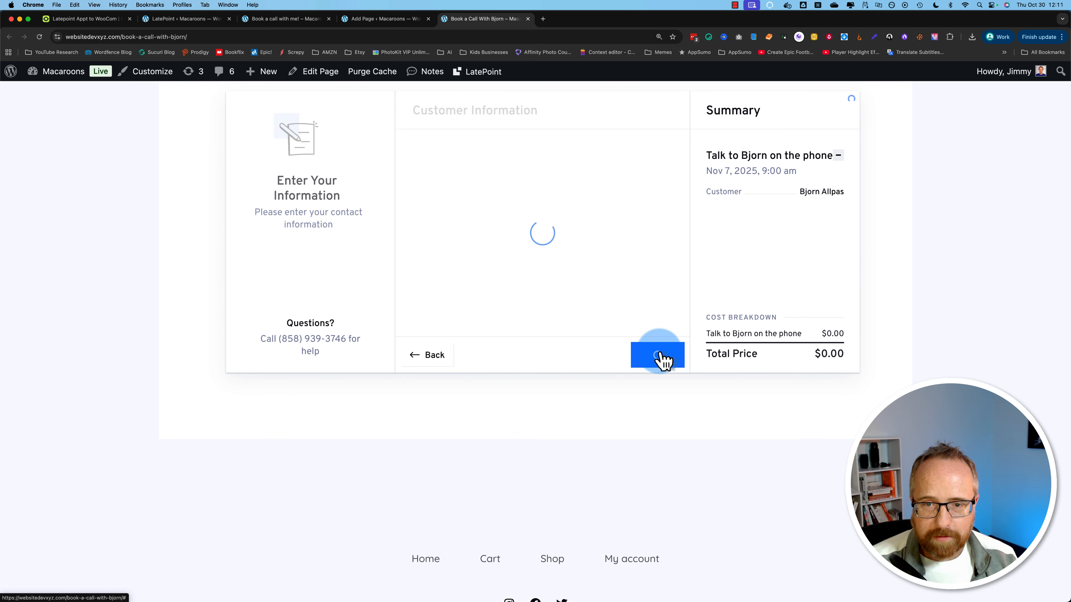
{"action": "left_click", "coordinate": [499, 398]}
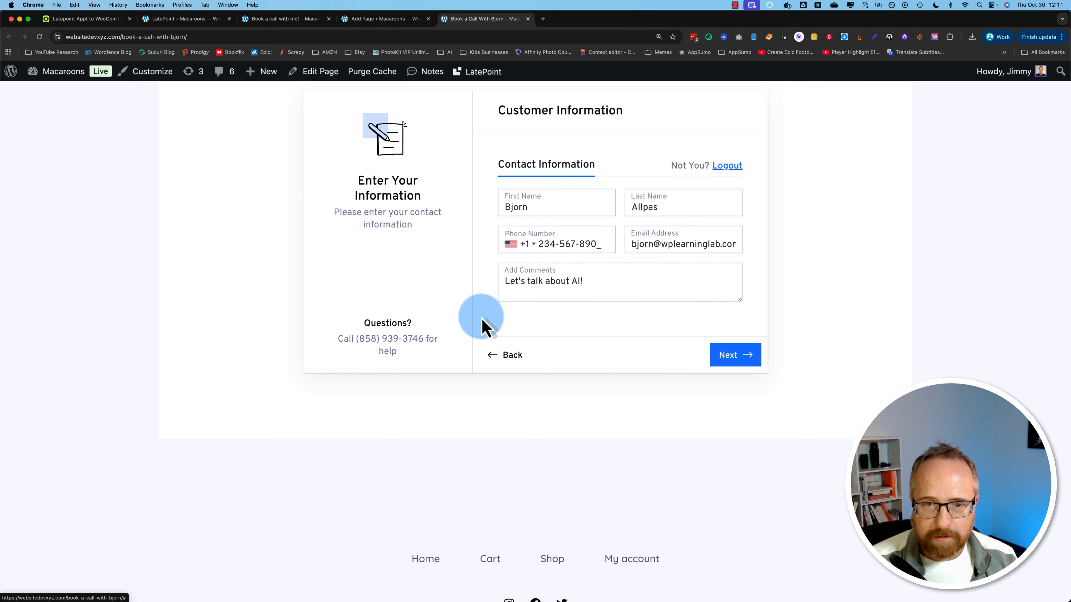
{"action": "left_click", "coordinate": [574, 287]}
{"action": "key", "text": "BackSpace"}
{"action": "key", "text": "BackSpace"}
{"action": "key", "text": "BackSpace"}
{"action": "key", "text": "BackSpace"}
{"action": "key", "text": "BackSpace"}
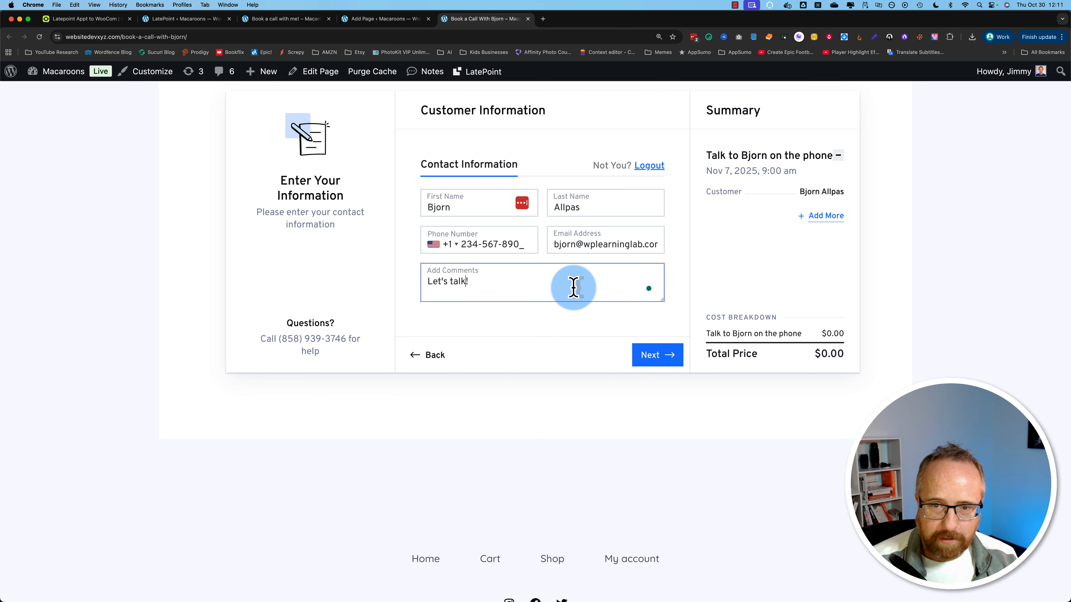
{"action": "left_click", "coordinate": [652, 355]}
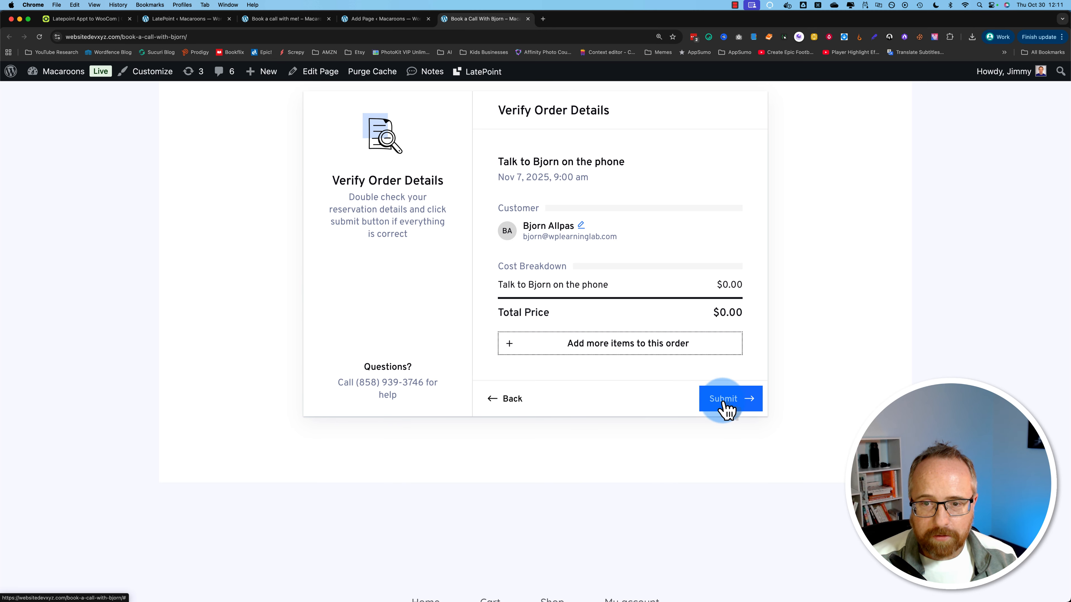
{"action": "left_click", "coordinate": [723, 403]}
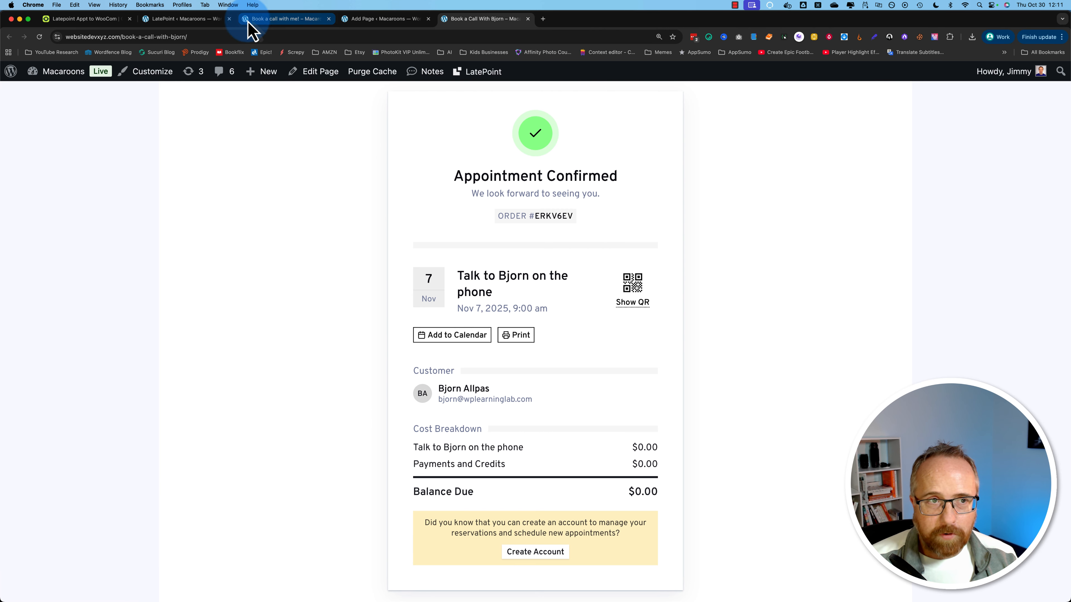
{"action": "left_click", "coordinate": [93, 22]}
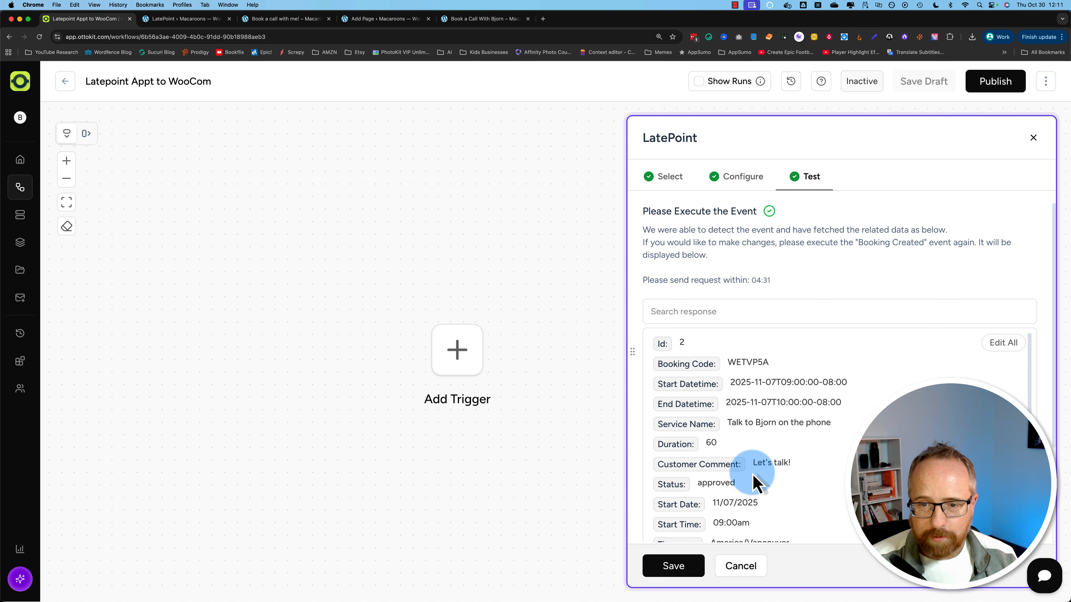
Step: Save the Booking Created trigger after reviewing its captured Nov 7, 9:00 am booking data
{"action": "scroll", "coordinate": [753, 483], "scroll_direction": "down", "scroll_amount": 1}
{"action": "left_click_drag", "start_coordinate": [754, 450], "coordinate": [817, 455]}
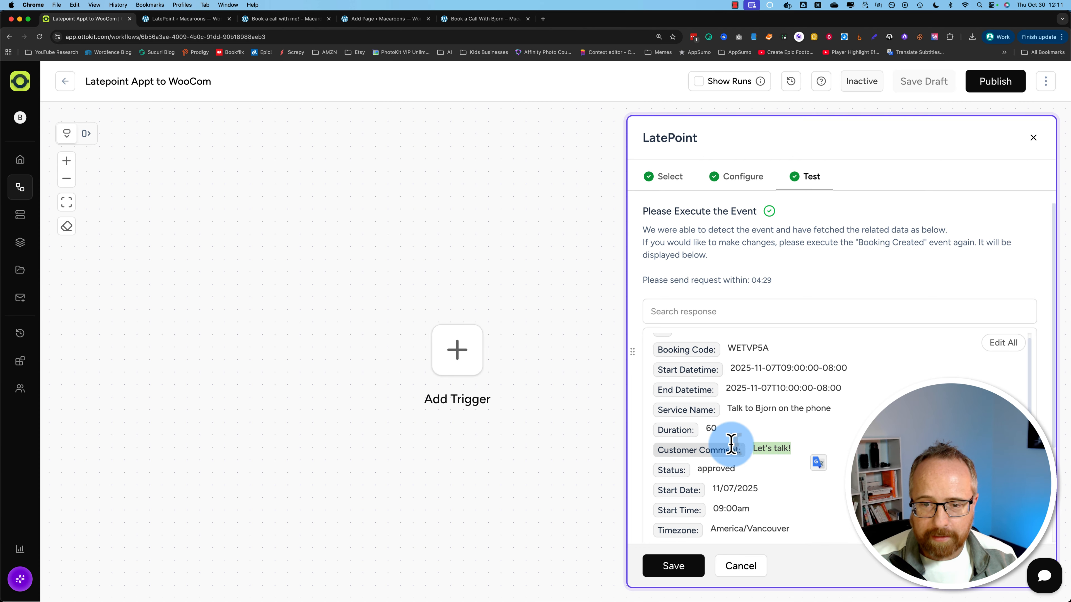
{"action": "left_click", "coordinate": [674, 573]}
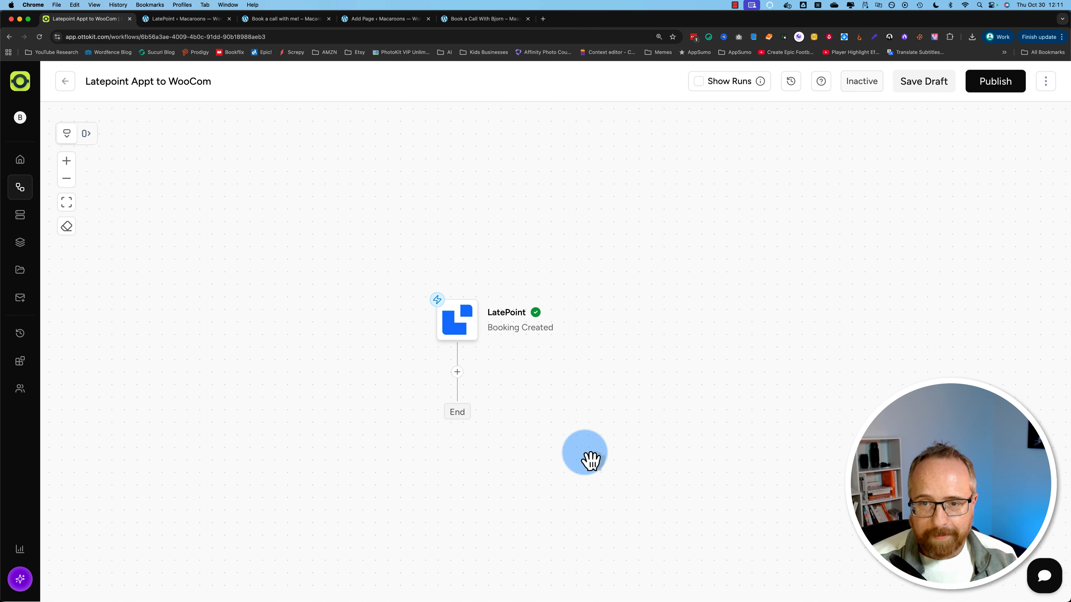
{"action": "left_click_drag", "start_coordinate": [576, 447], "coordinate": [564, 390]}
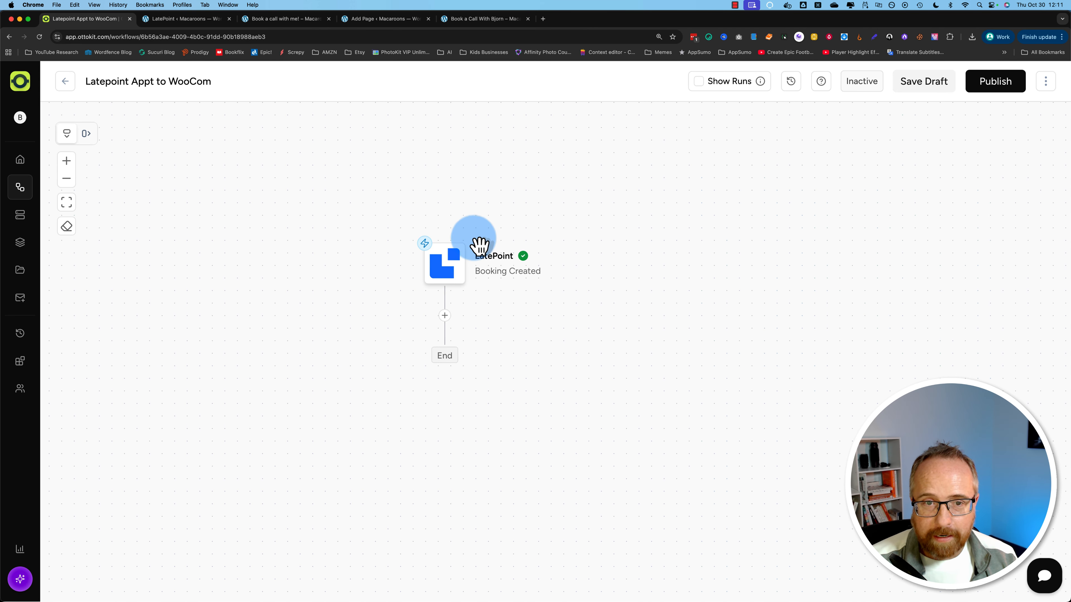
Step: Add a WooCommerce Create Order action after the LatePoint trigger
{"action": "left_click", "coordinate": [445, 315]}
{"action": "left_click", "coordinate": [704, 186]}
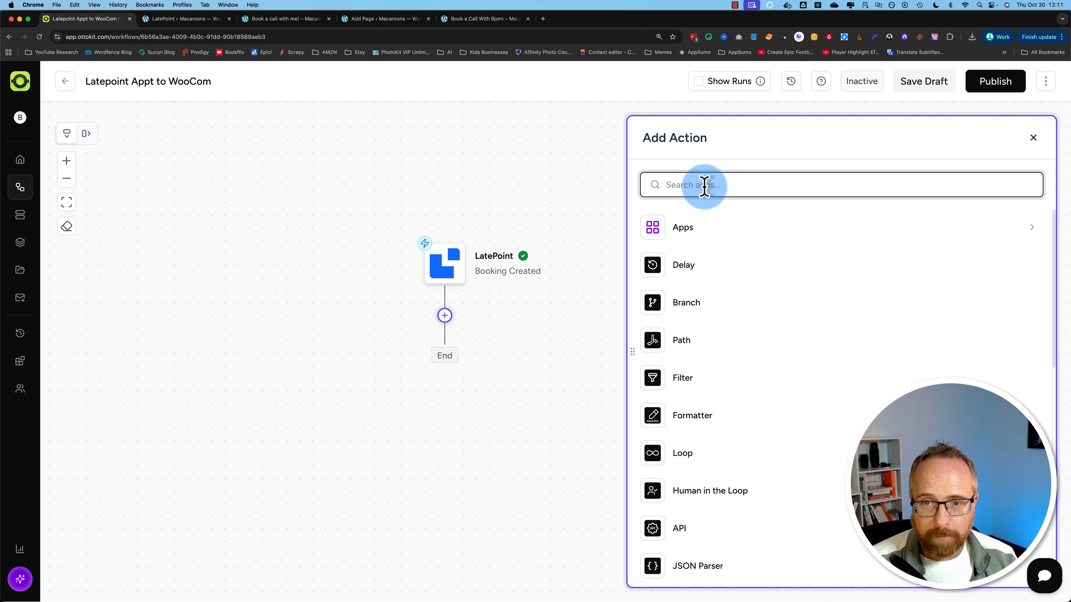
{"action": "type", "text": "woocomm"}
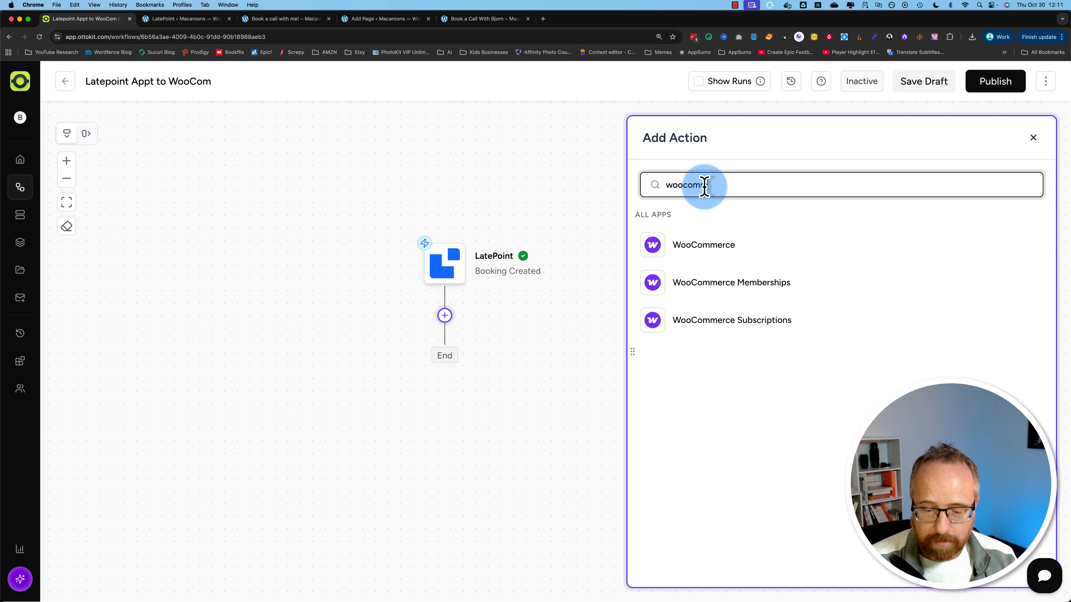
{"action": "left_click", "coordinate": [710, 246]}
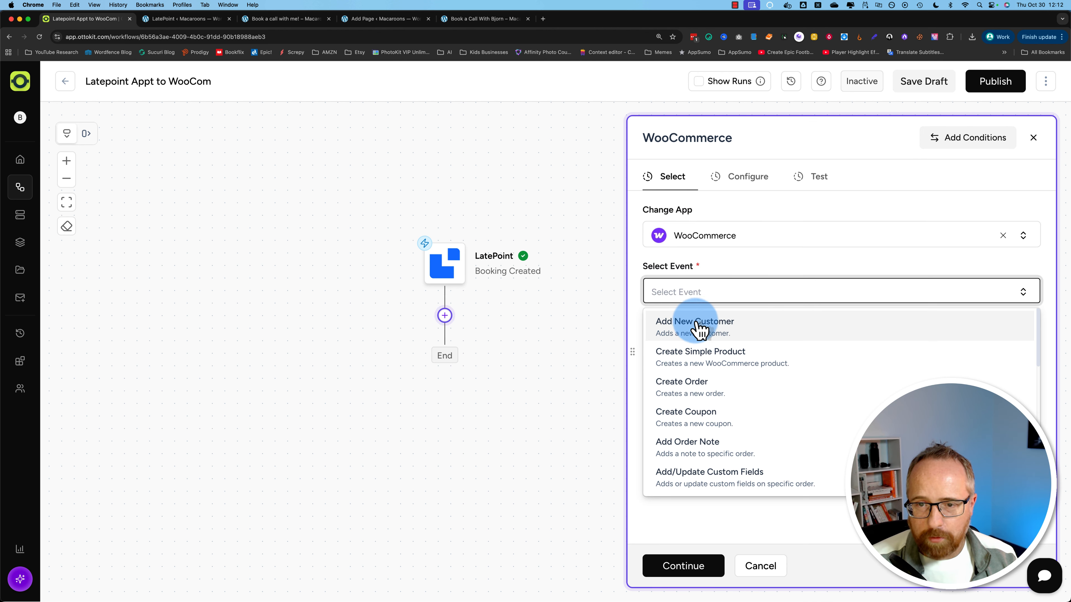
{"action": "left_click", "coordinate": [693, 388]}
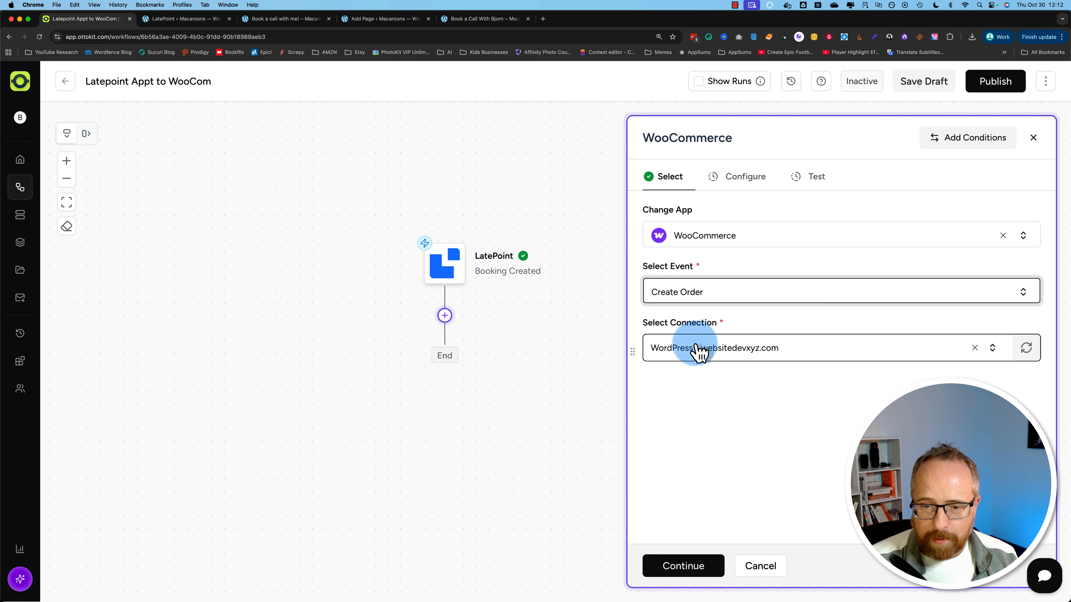
{"action": "left_click", "coordinate": [688, 568]}
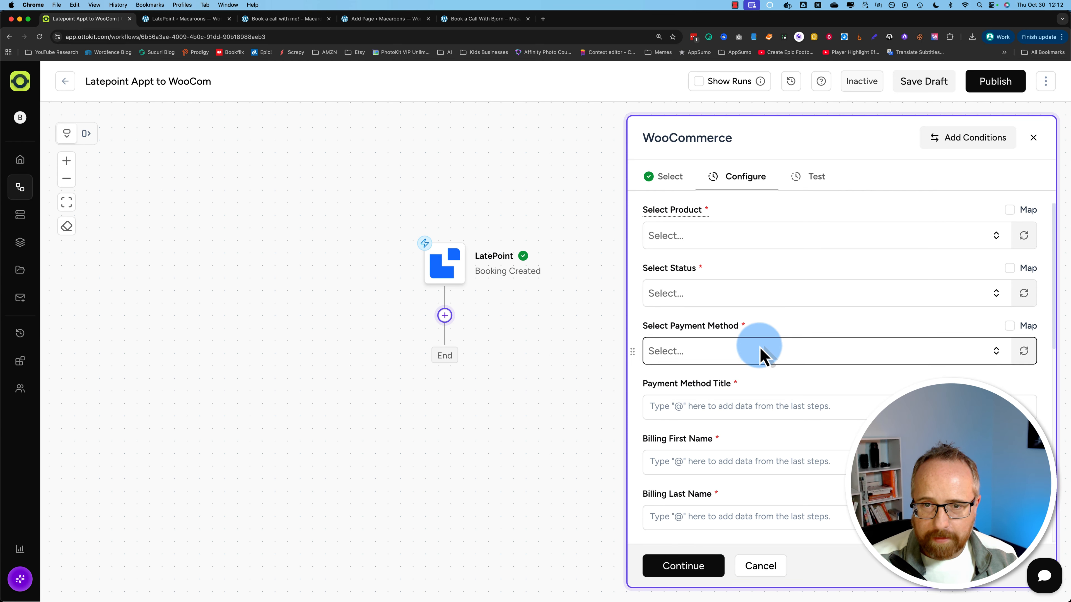
Step: Set the order product to 'Book a call with me!', status Completed, and choose Cash on delivery payment
{"action": "left_click", "coordinate": [692, 239]}
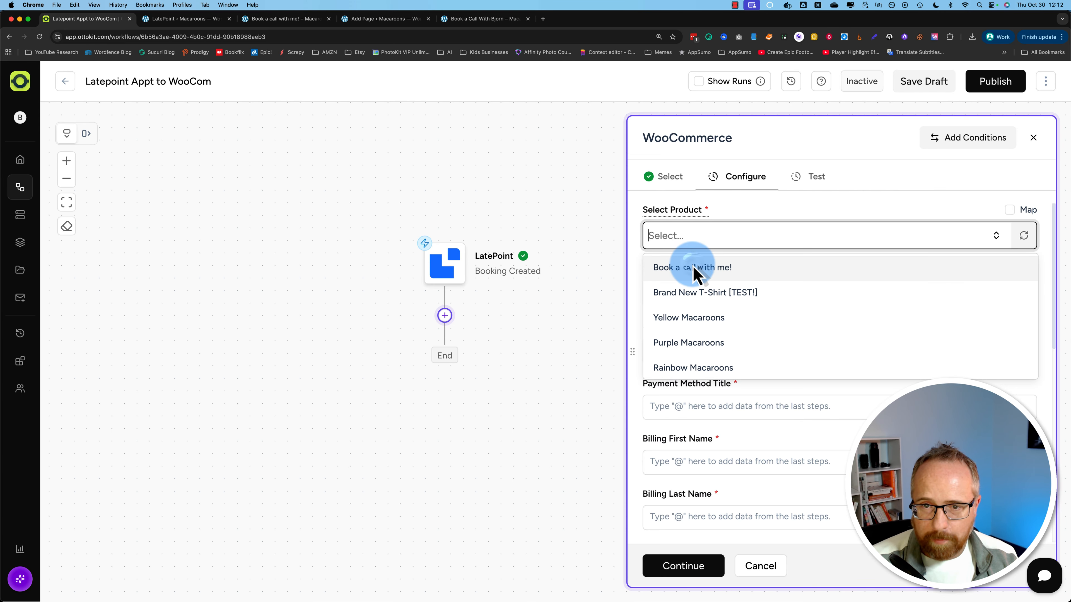
{"action": "left_click", "coordinate": [692, 269]}
{"action": "left_click", "coordinate": [688, 295]}
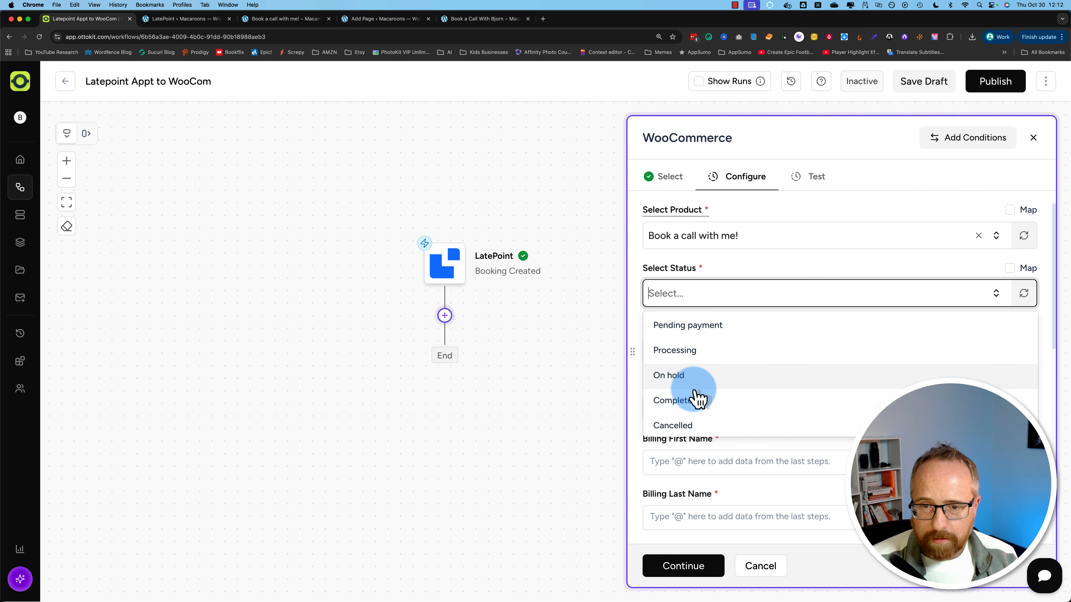
{"action": "left_click", "coordinate": [692, 404]}
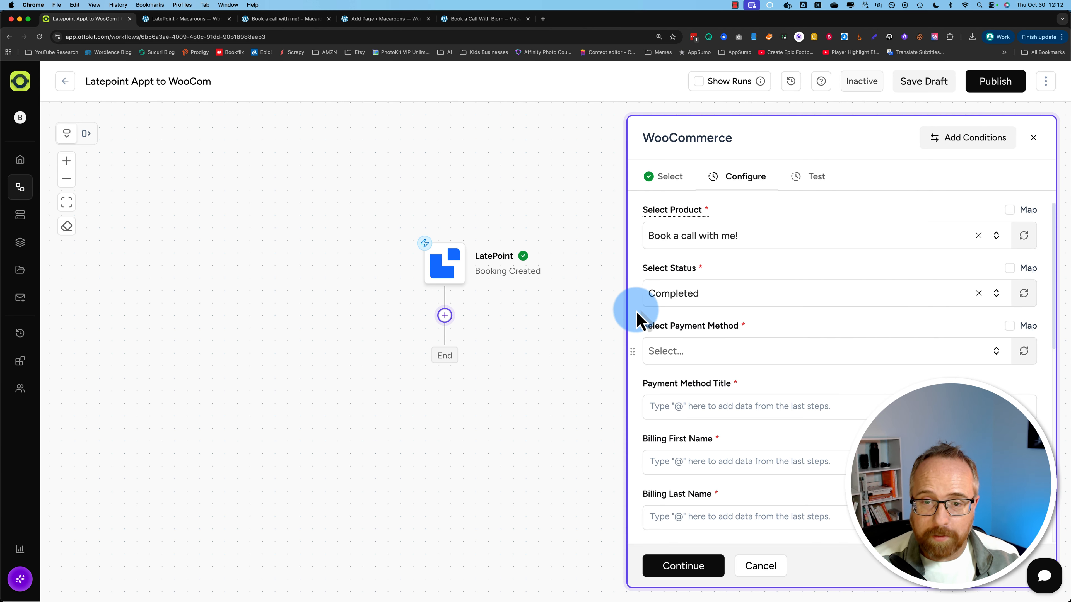
{"action": "left_click", "coordinate": [678, 358]}
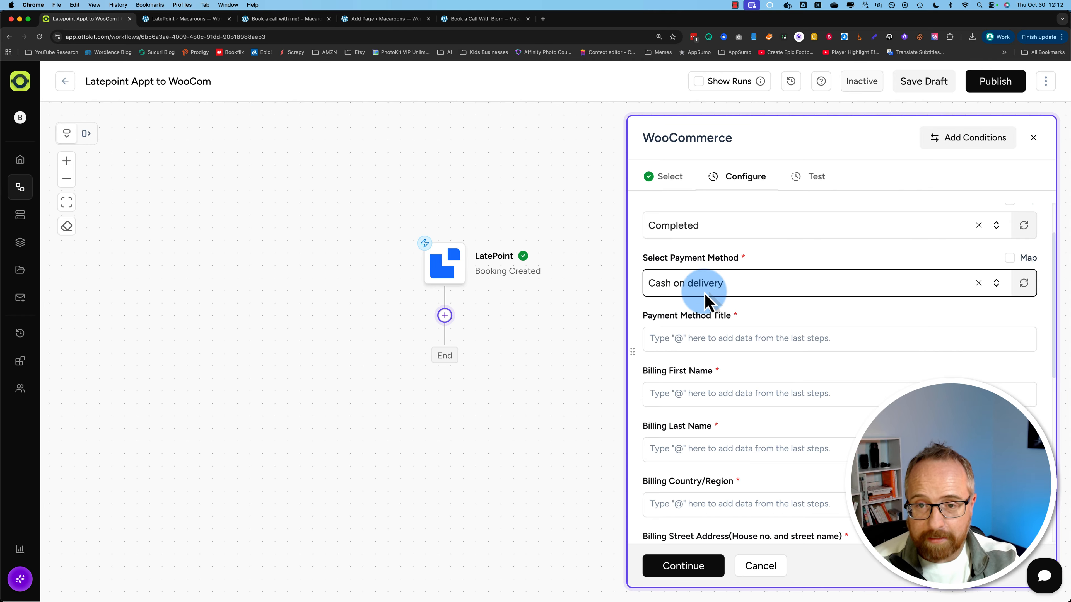
Step: Map the LatePoint customer's first name into Billing First Name
{"action": "left_click", "coordinate": [658, 336]}
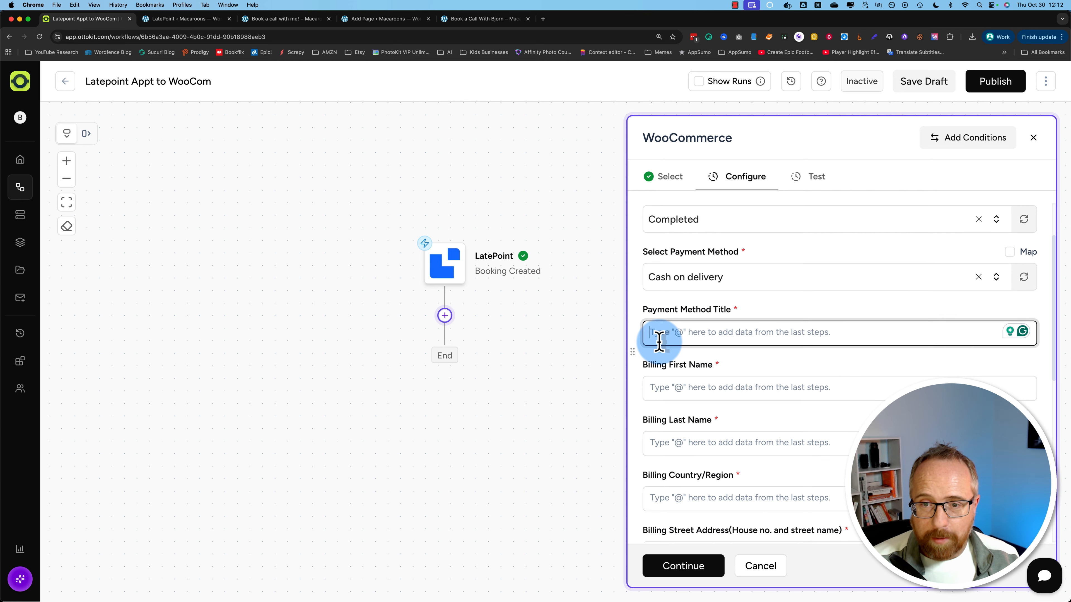
{"action": "scroll", "coordinate": [675, 359], "scroll_direction": "down", "scroll_amount": 1}
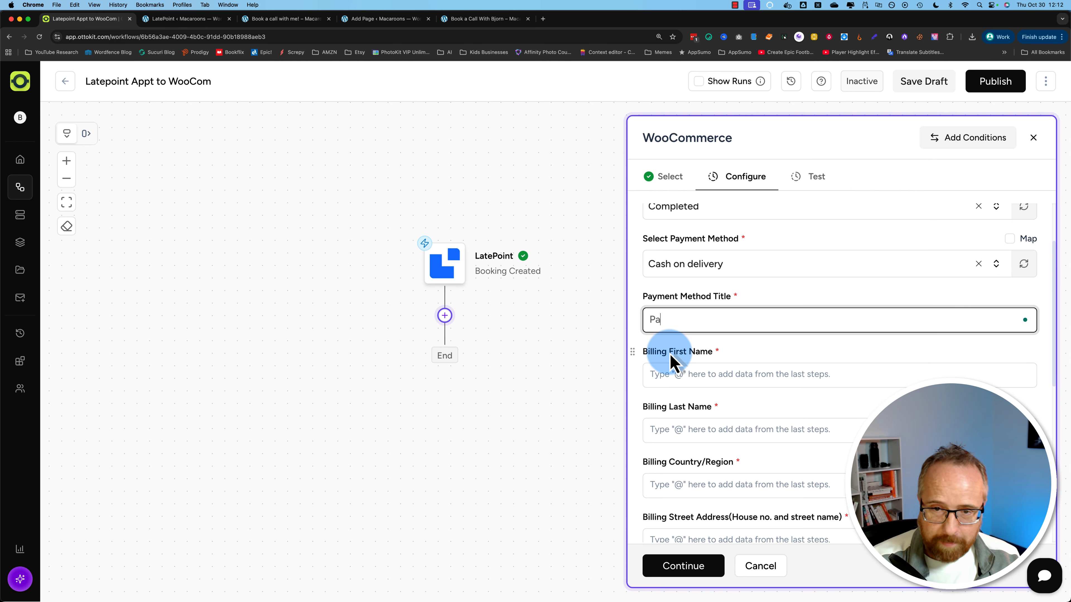
{"action": "scroll", "coordinate": [675, 363], "scroll_direction": "down", "scroll_amount": 5}
{"action": "left_click", "coordinate": [674, 263]}
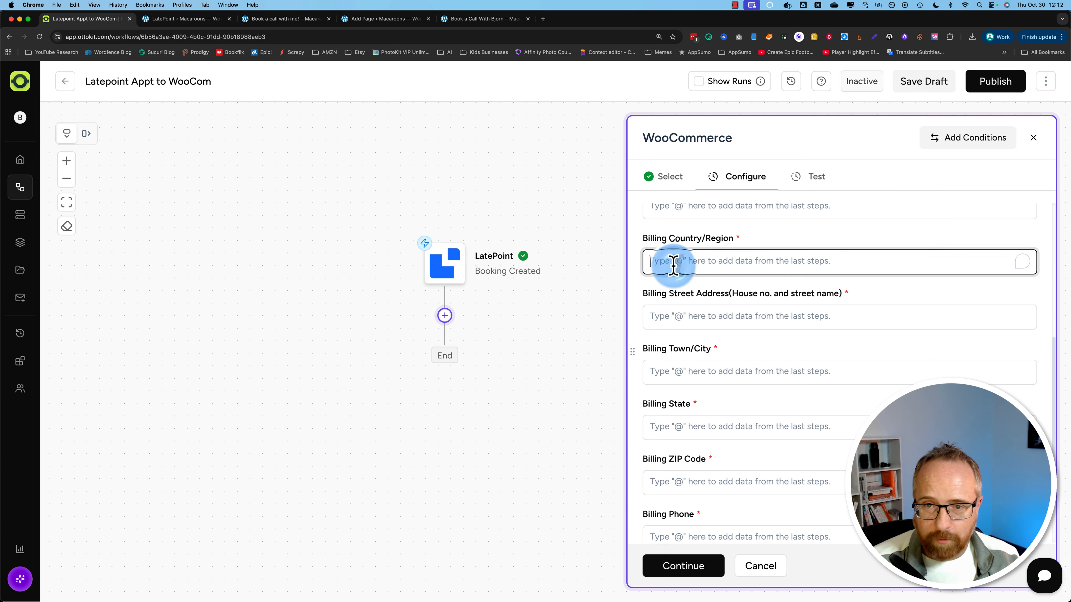
{"action": "scroll", "coordinate": [674, 291], "scroll_direction": "up", "scroll_amount": 1}
{"action": "scroll", "coordinate": [671, 292], "scroll_direction": "up", "scroll_amount": 2}
{"action": "left_click", "coordinate": [668, 292]}
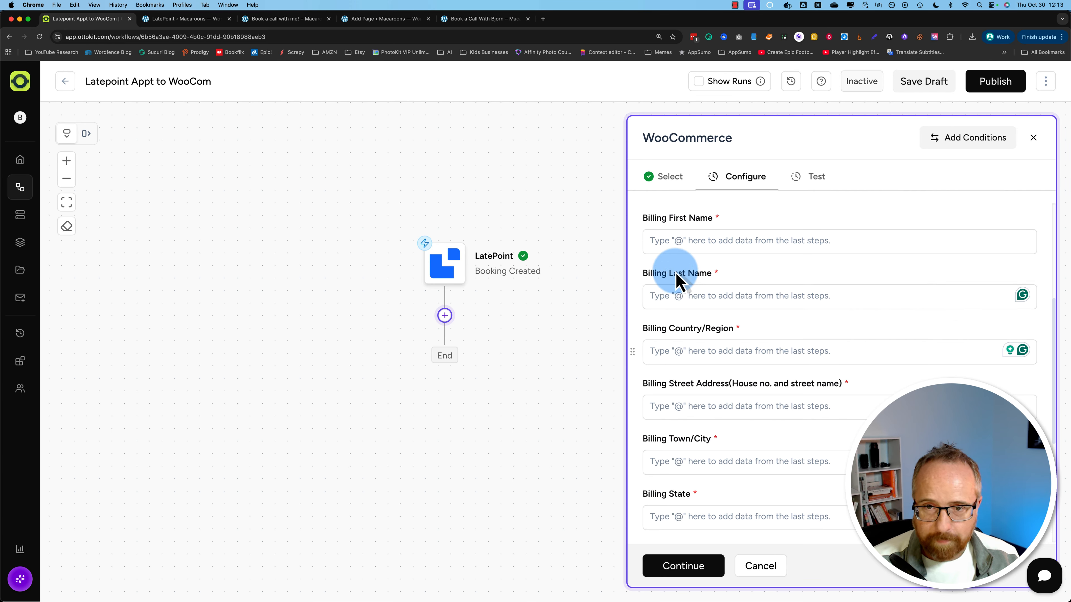
{"action": "left_click", "coordinate": [676, 231]}
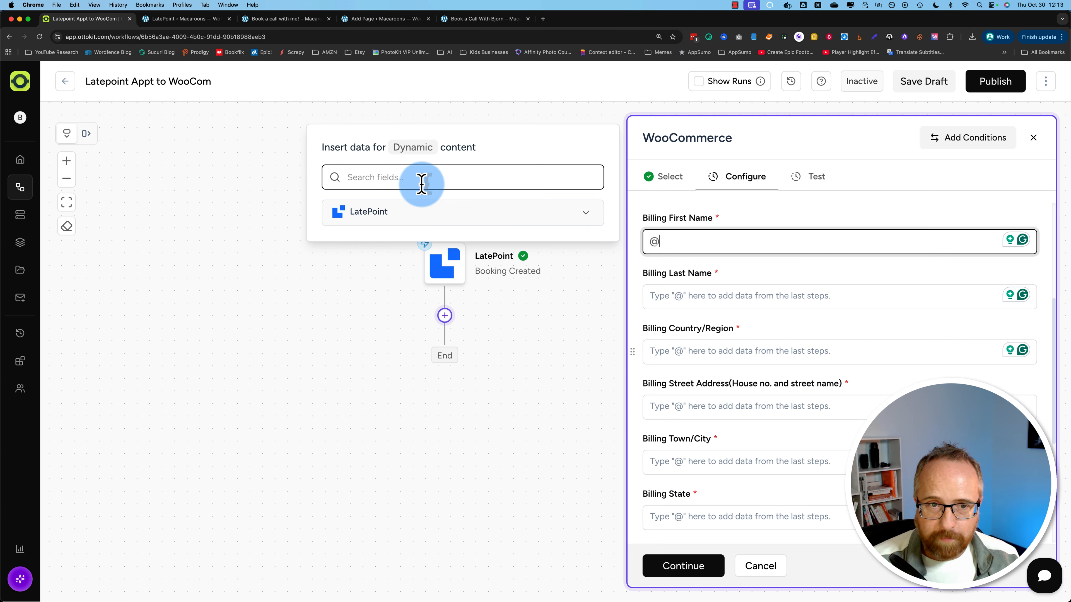
{"action": "left_click", "coordinate": [423, 182]}
{"action": "type", "text": "name"}
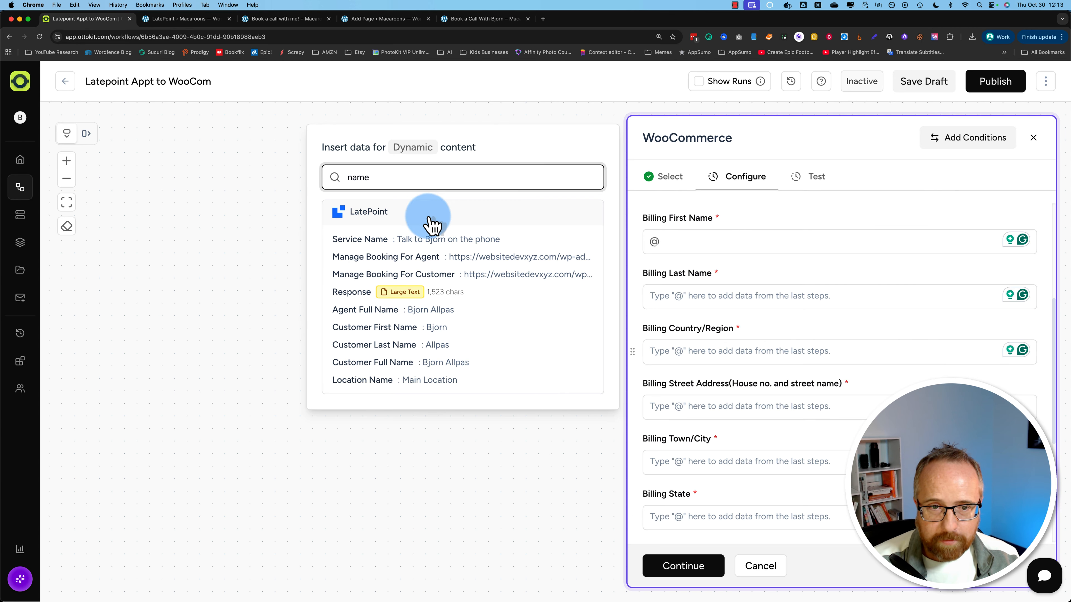
{"action": "left_click", "coordinate": [431, 329]}
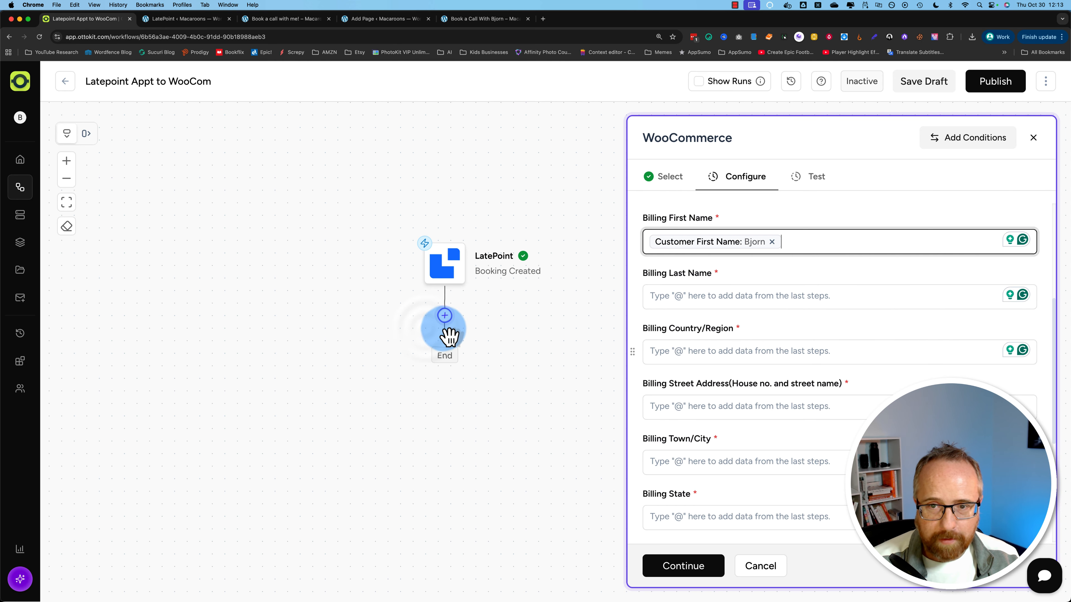
Step: Map Customer Last Name from the booking into Billing Last Name
{"action": "left_click", "coordinate": [712, 304]}
{"action": "type", "text": "@"}
{"action": "left_click", "coordinate": [403, 213]}
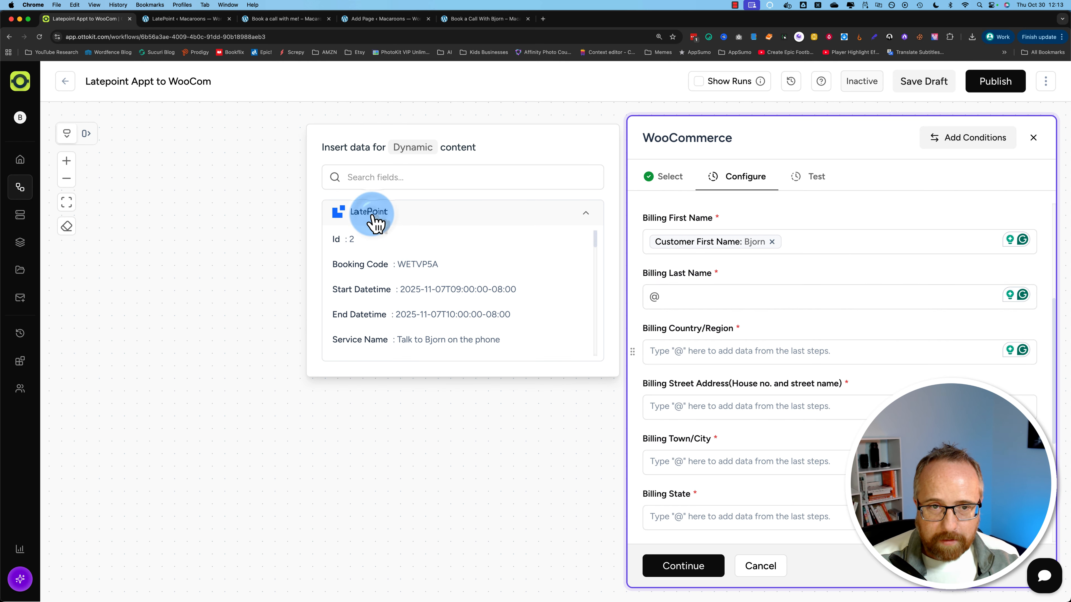
{"action": "left_click", "coordinate": [379, 178]}
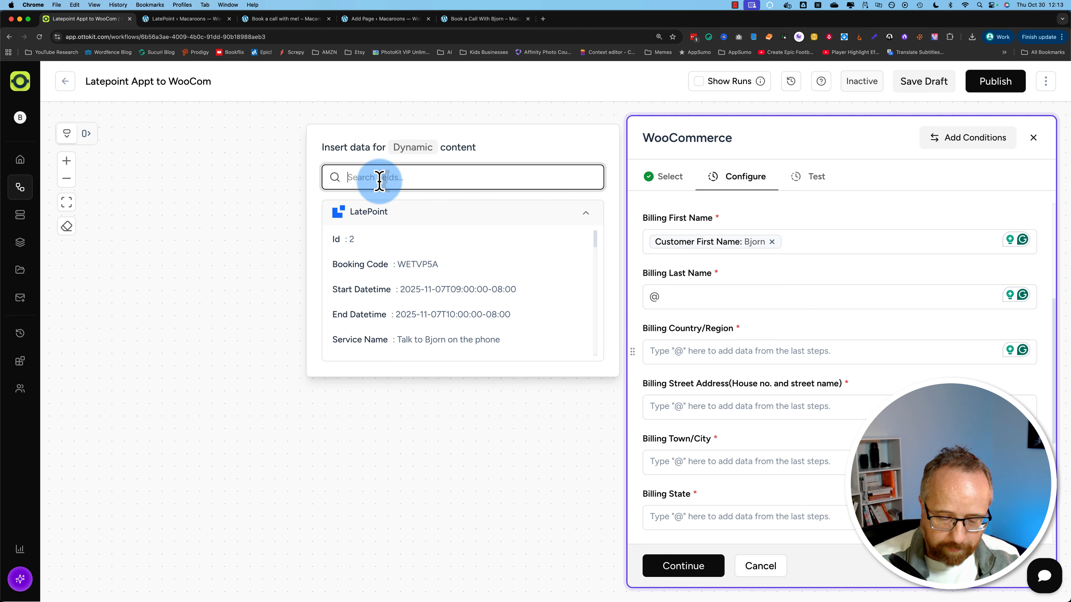
{"action": "type", "text": "name"}
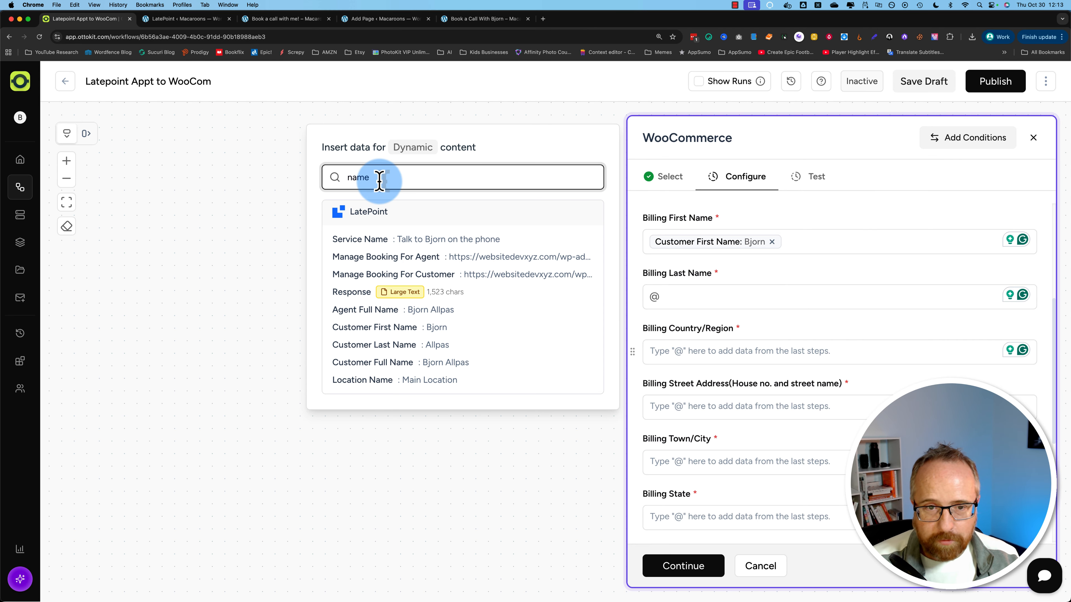
{"action": "left_click", "coordinate": [412, 345]}
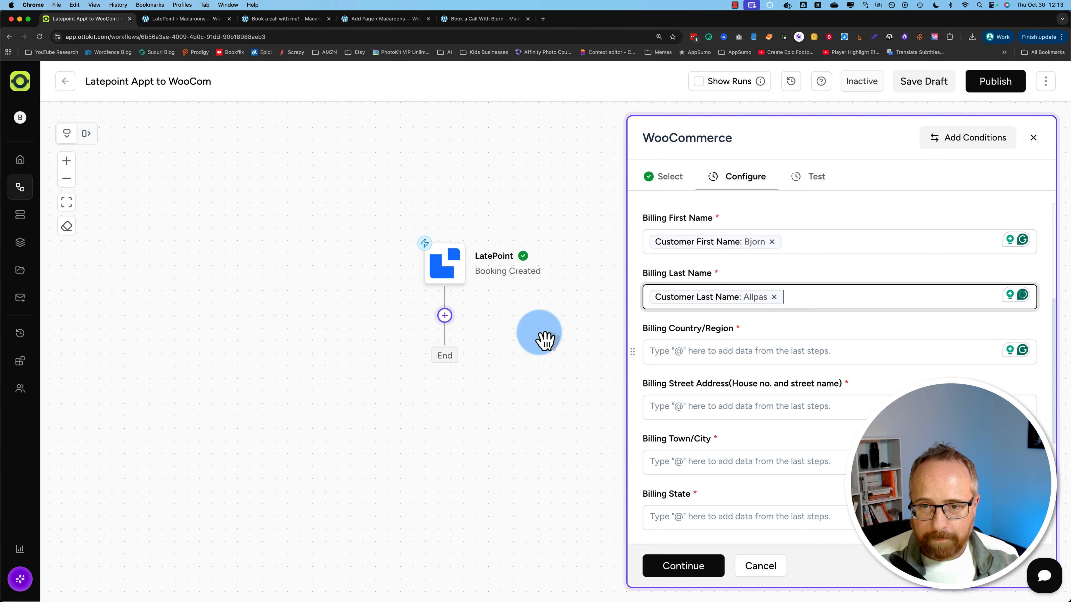
Step: Search the booking fields for a country value for Billing Country, finding no match
{"action": "left_click", "coordinate": [718, 352]}
{"action": "type", "text": "@"}
{"action": "left_click", "coordinate": [409, 175]}
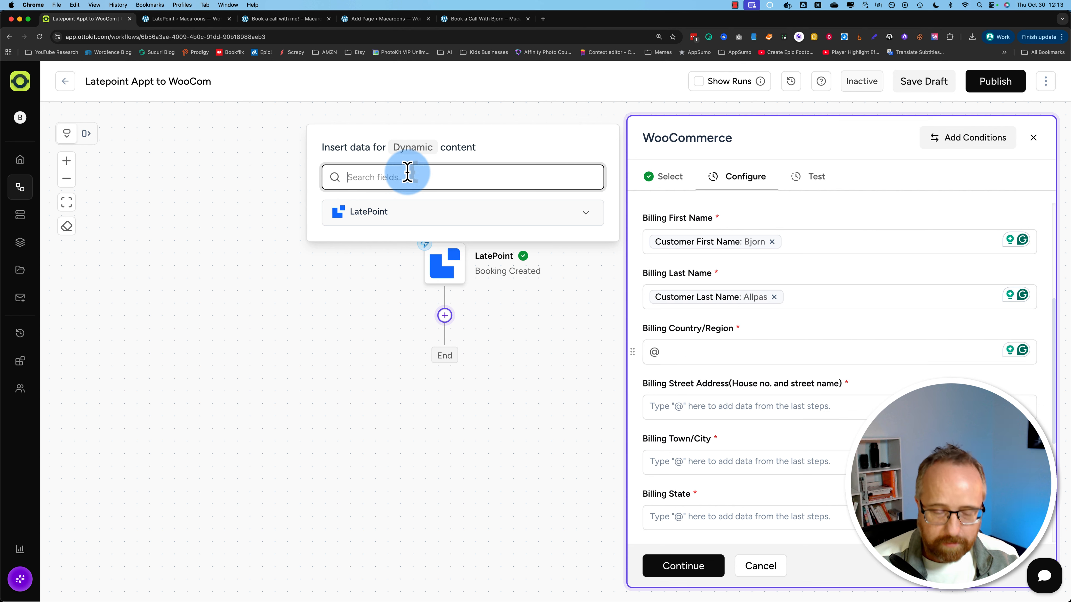
{"action": "type", "text": "coun"}
{"action": "key", "text": "BackSpace"}
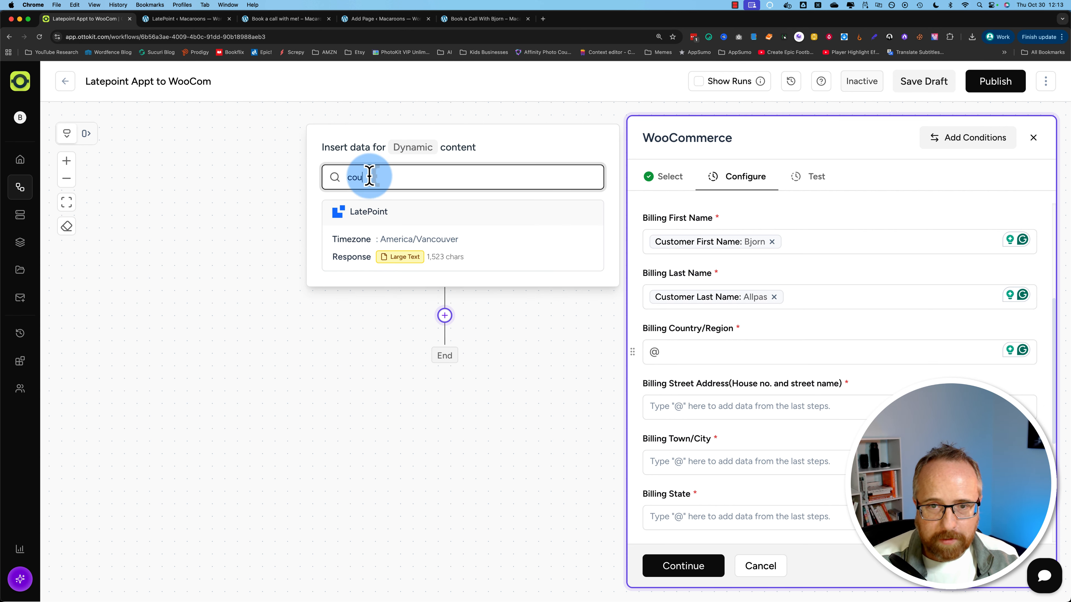
{"action": "key", "text": "BackSpace"}
{"action": "key", "text": "BackSpace"}
{"action": "key", "text": "BackSpace"}
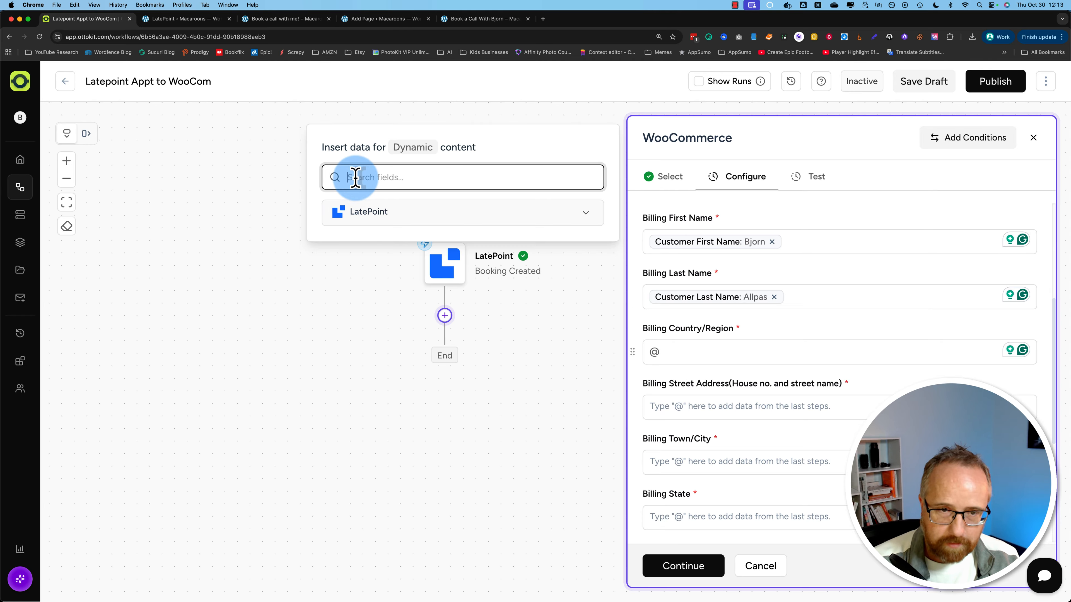
{"action": "left_click", "coordinate": [660, 354]}
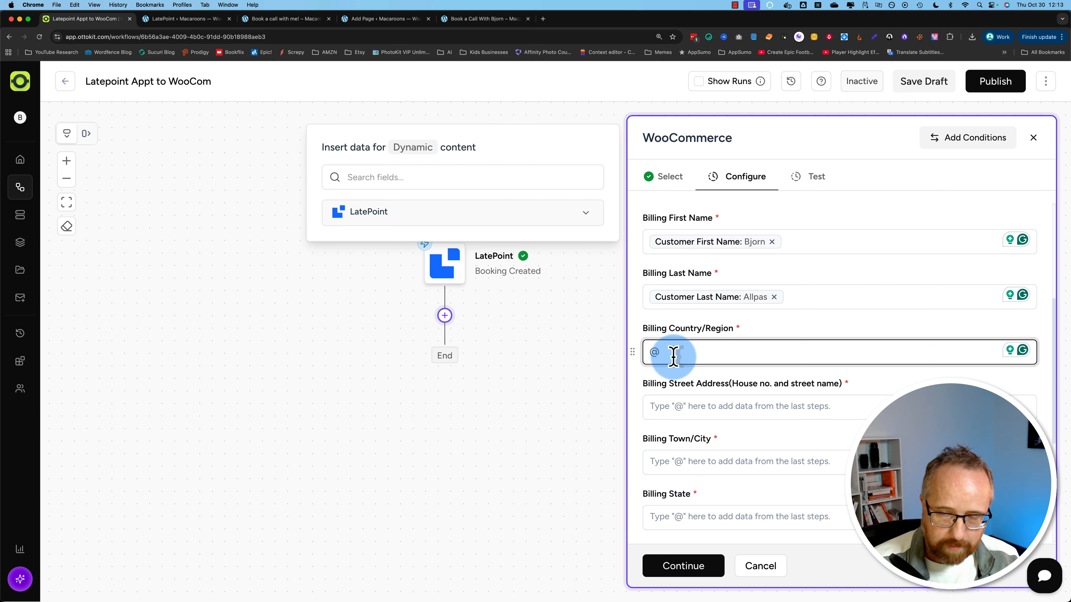
Step: Fill billing address, city, state and ZIP with placeholder text 'Address', 'City', 'State', 'ZIP Code'
{"action": "key", "text": "BackSpace"}
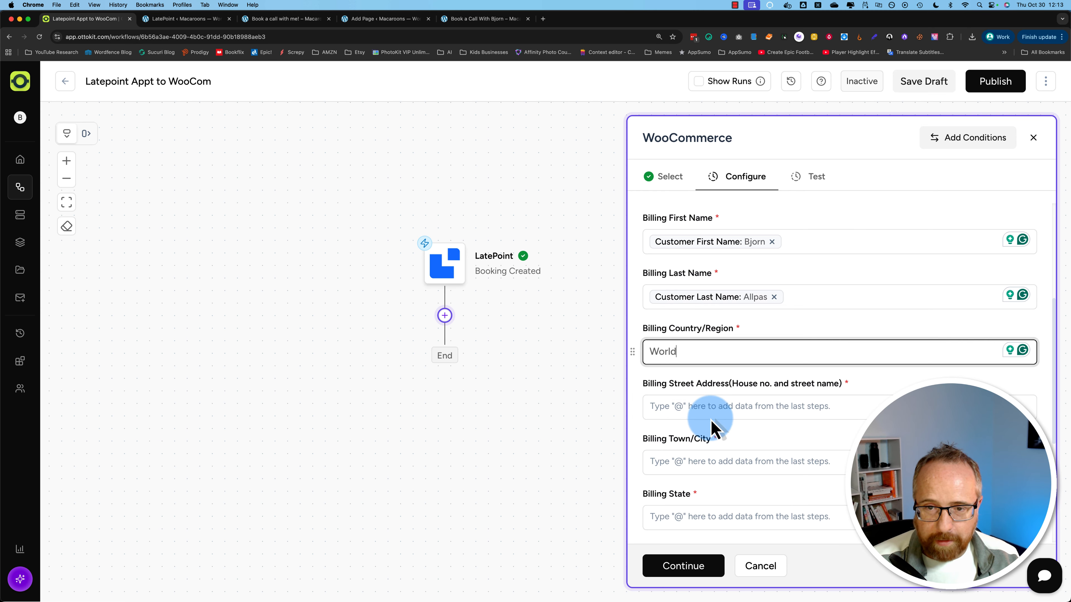
{"action": "left_click", "coordinate": [707, 409]}
{"action": "scroll", "coordinate": [698, 403], "scroll_direction": "down", "scroll_amount": 2}
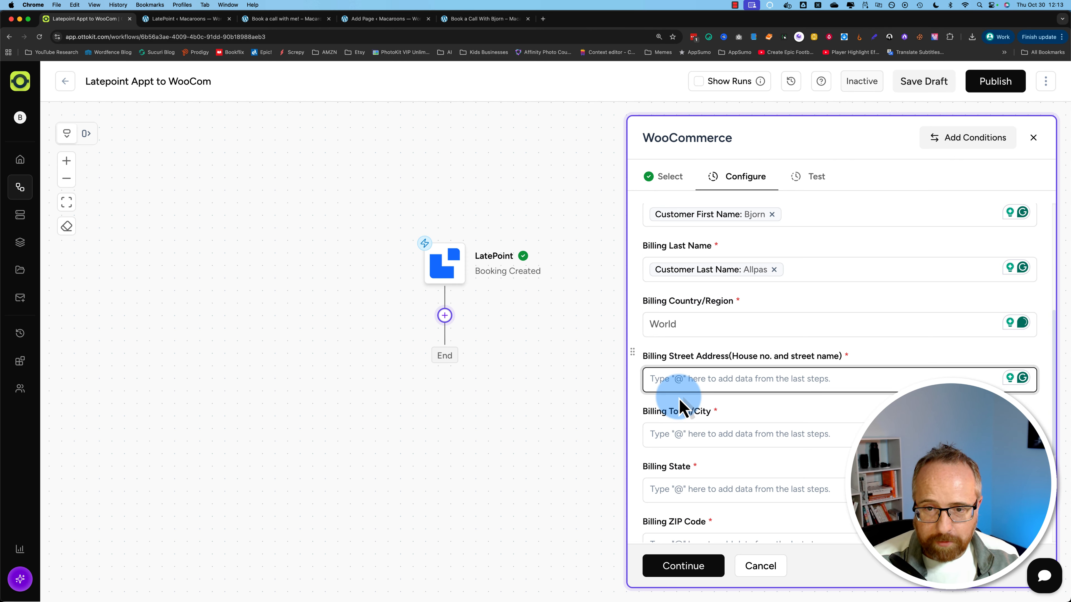
{"action": "type", "text": "Addre"}
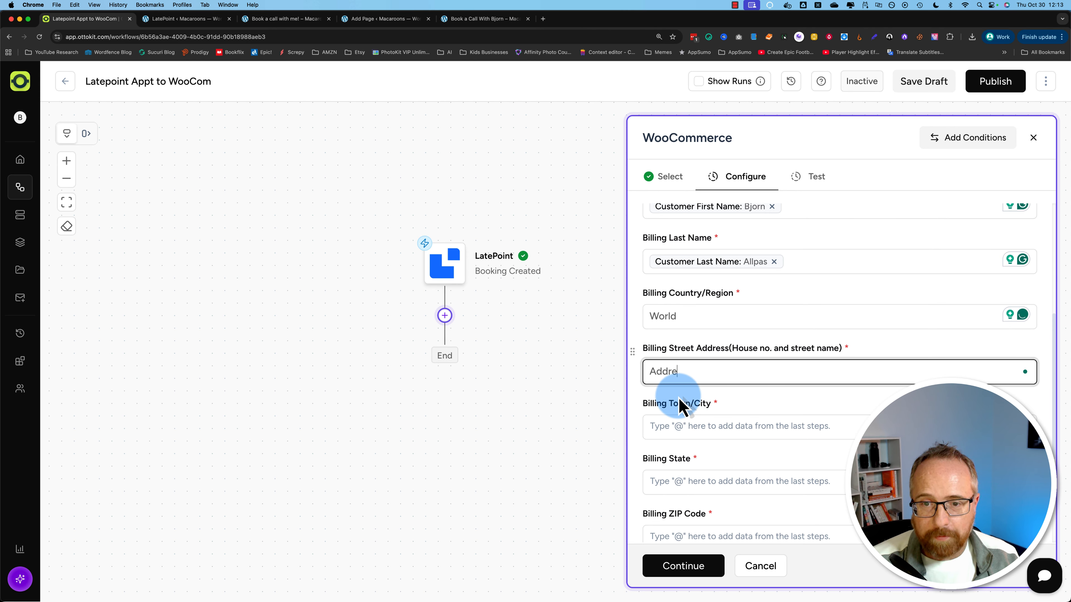
{"action": "type", "text": "ss"}
{"action": "scroll", "coordinate": [691, 413], "scroll_direction": "up", "scroll_amount": 2}
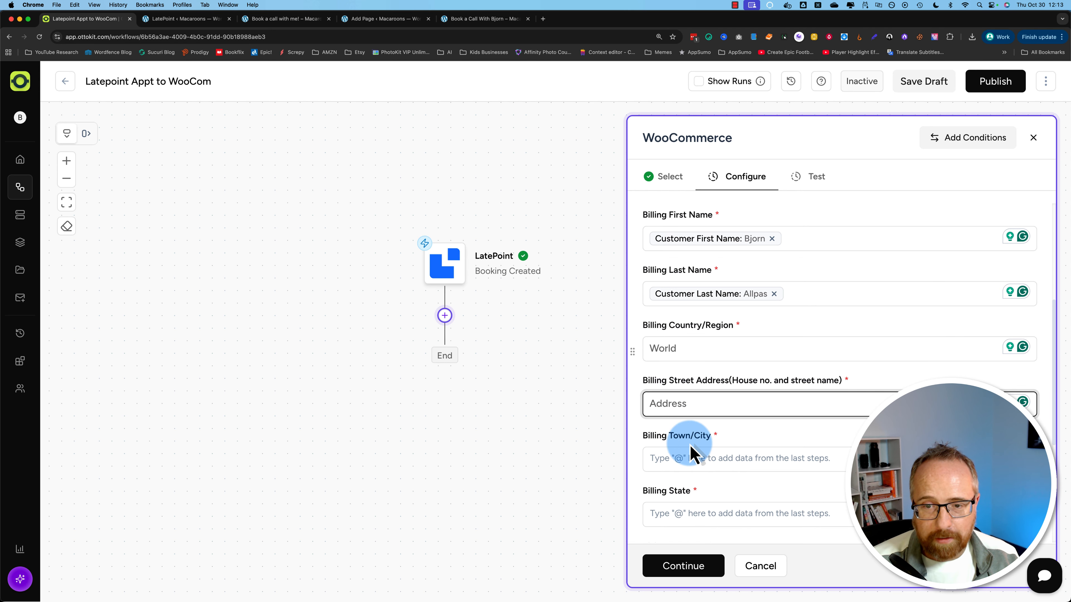
{"action": "left_click", "coordinate": [690, 455]}
{"action": "type", "text": "Address"}
{"action": "scroll", "coordinate": [689, 451], "scroll_direction": "down", "scroll_amount": 12}
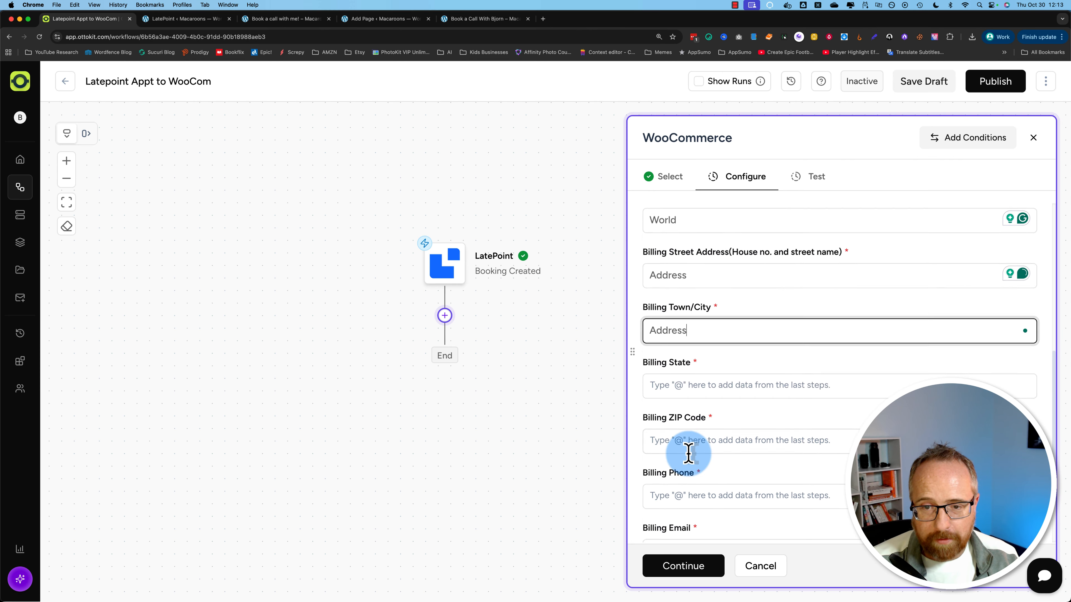
{"action": "left_click", "coordinate": [687, 289]}
{"action": "double_click", "coordinate": [665, 232]}
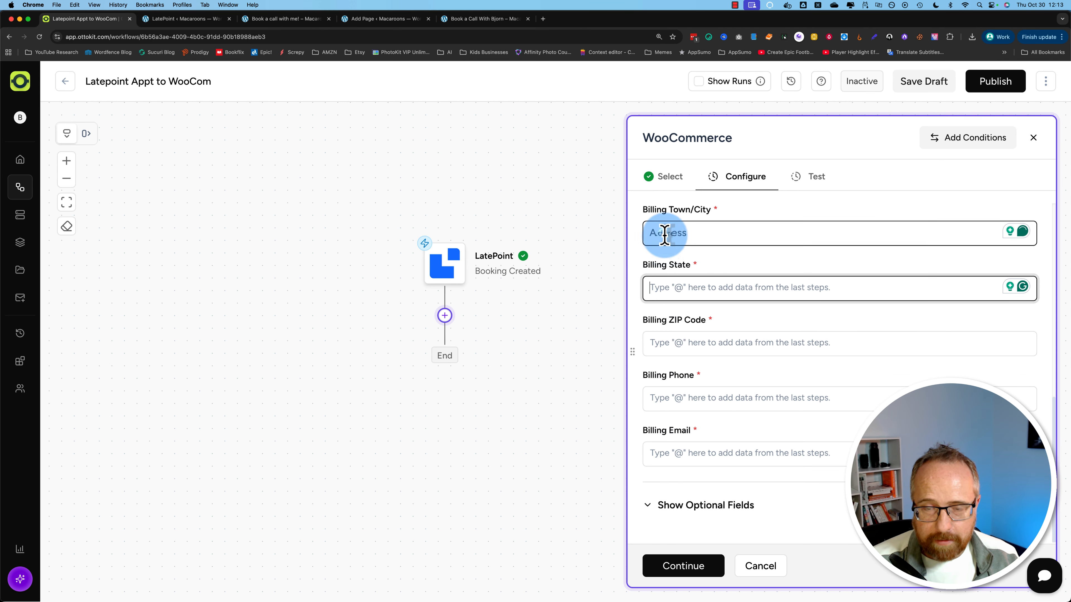
{"action": "type", "text": "City"}
{"action": "left_click", "coordinate": [671, 288]}
{"action": "type", "text": "State"}
{"action": "left_click", "coordinate": [670, 342]}
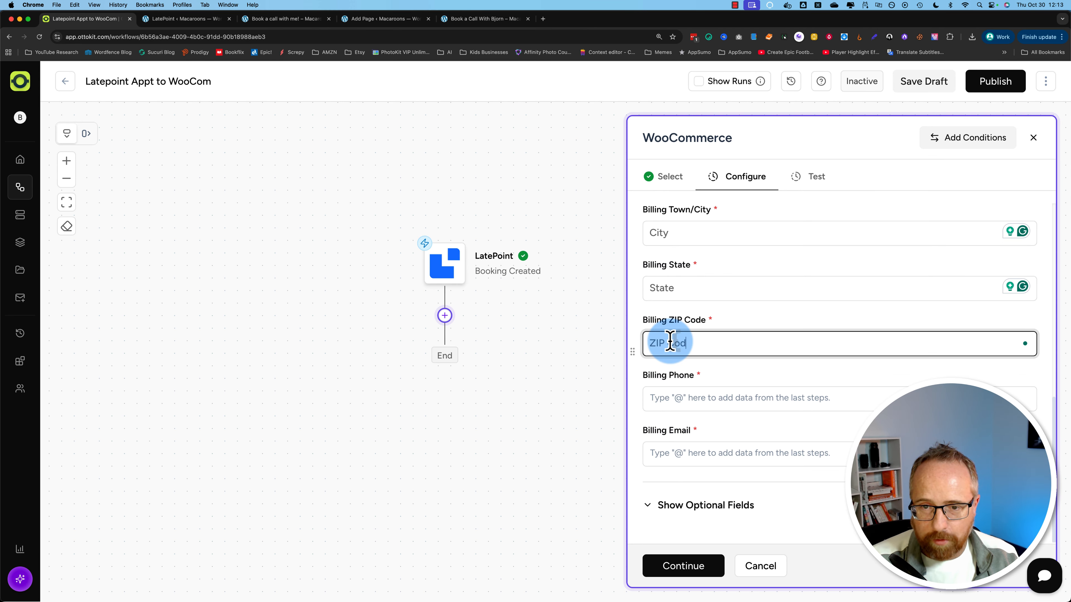
{"action": "type", "text": "ZIP Code"}
Step: Map LatePoint's Customer Phone and Customer Email into Billing Phone and Billing Email
{"action": "left_click", "coordinate": [671, 398]}
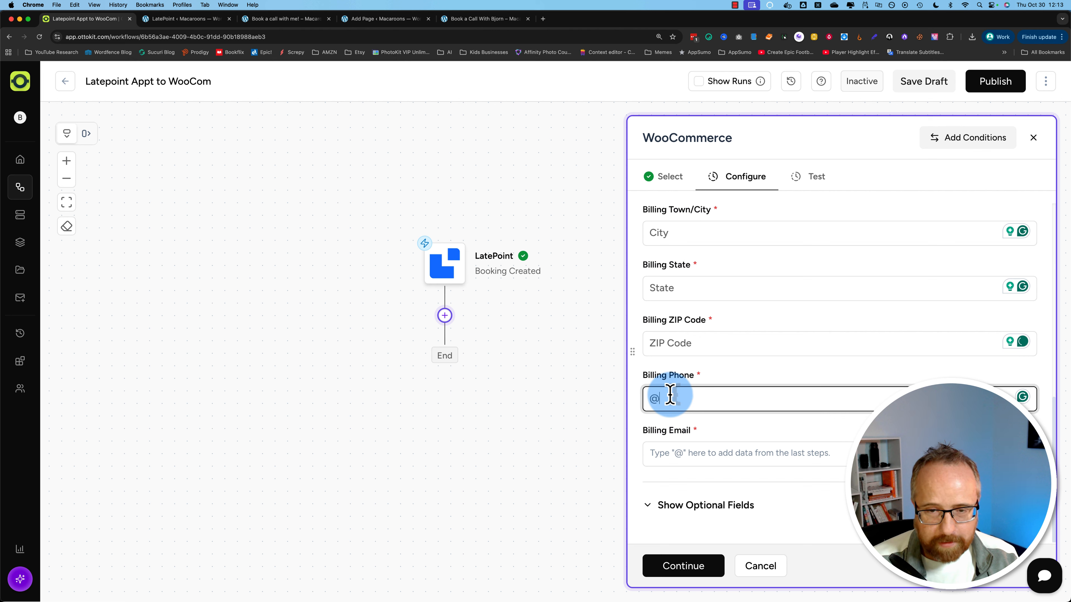
{"action": "left_click", "coordinate": [423, 172]}
{"action": "type", "text": "phone"}
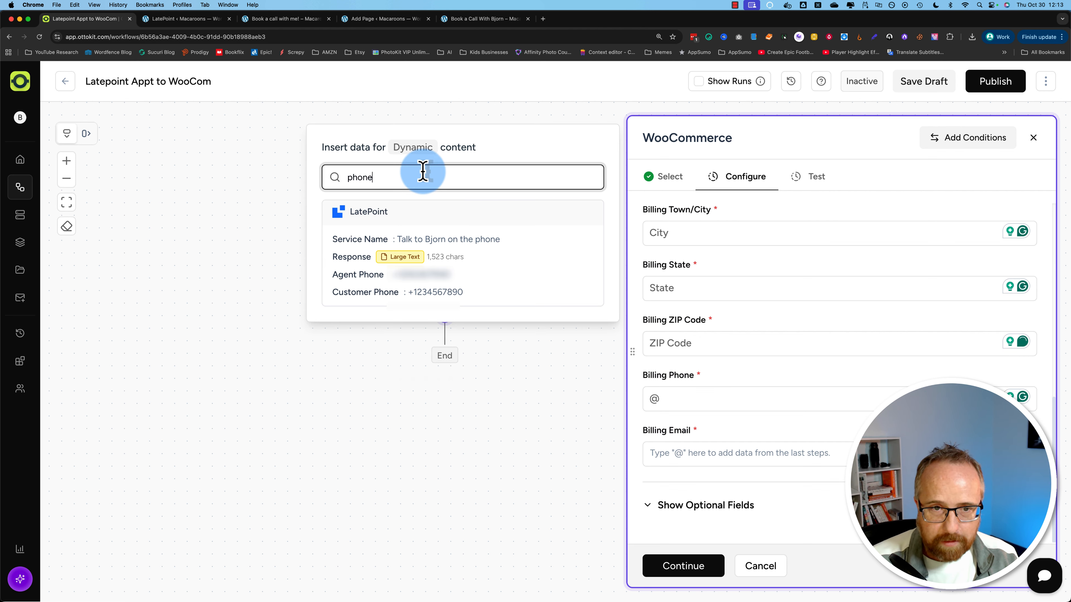
{"action": "left_click", "coordinate": [447, 295]}
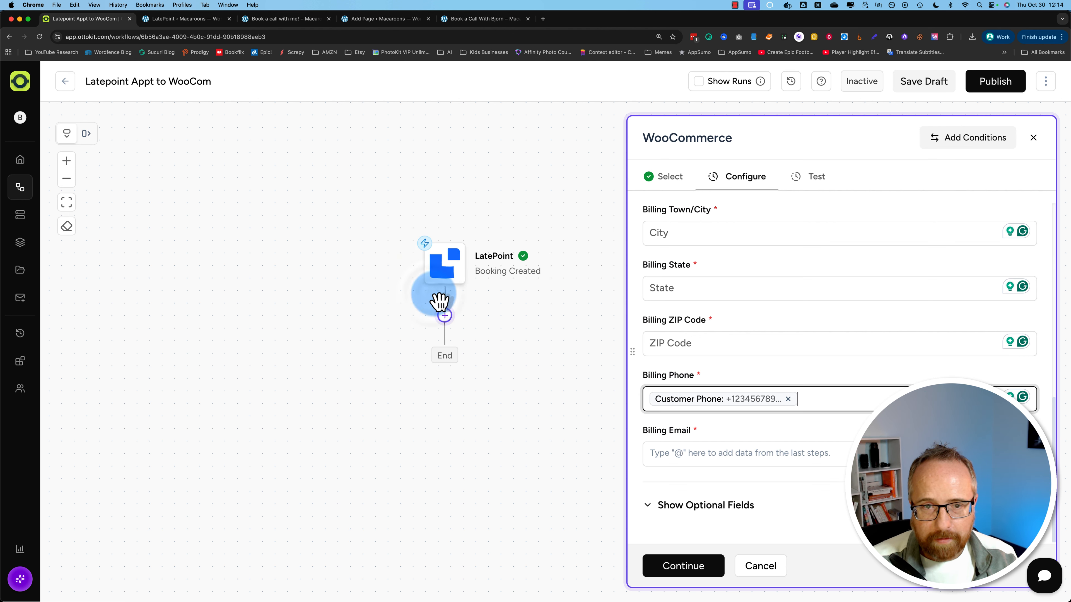
{"action": "left_click", "coordinate": [671, 453]}
{"action": "type", "text": "@"}
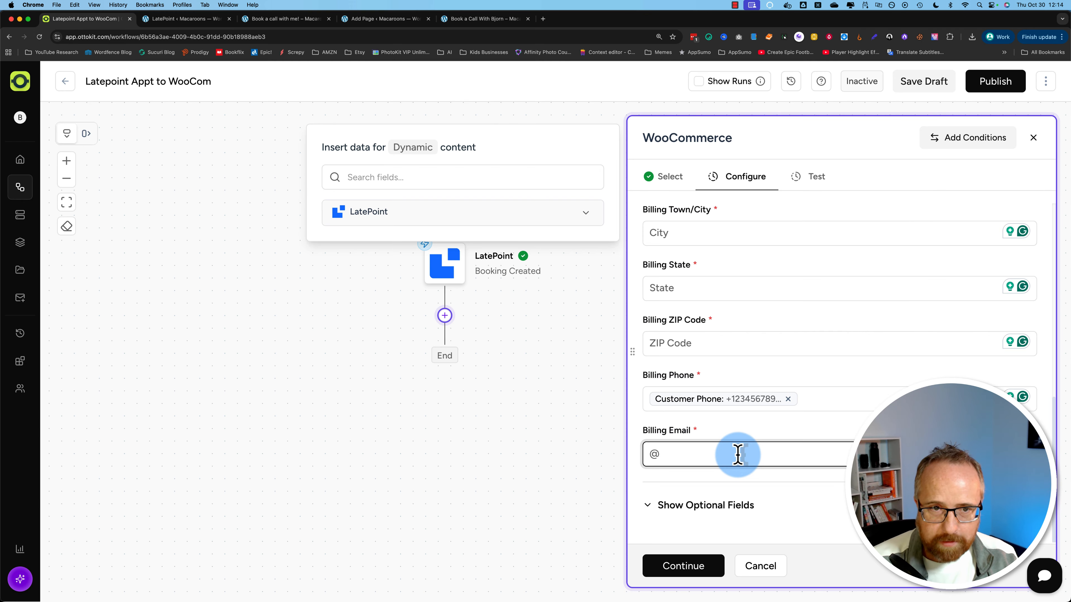
{"action": "left_click", "coordinate": [425, 181]}
{"action": "type", "text": "email"}
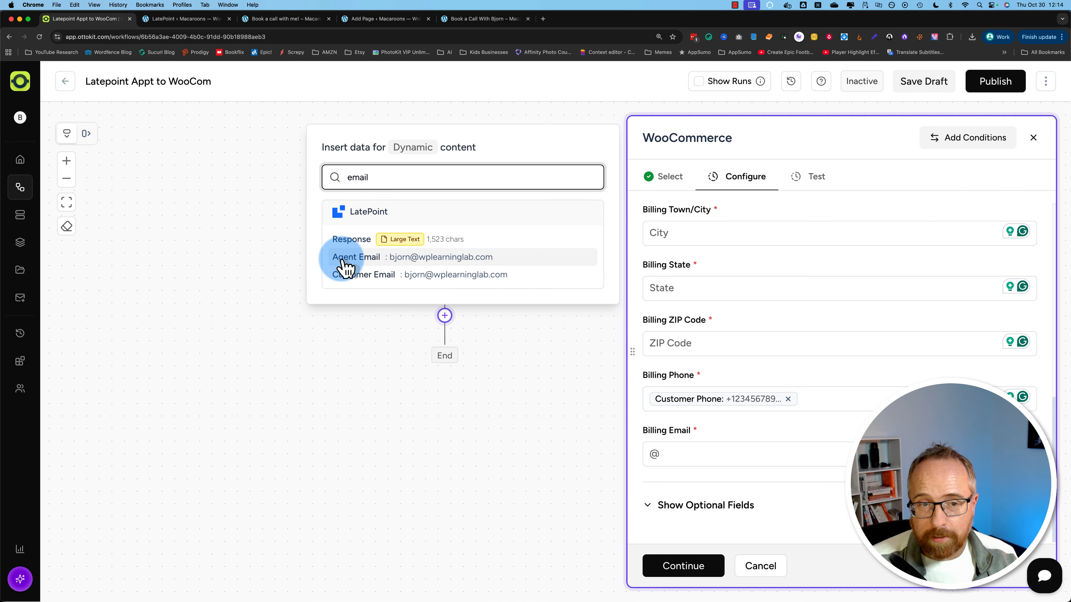
{"action": "left_click", "coordinate": [440, 276]}
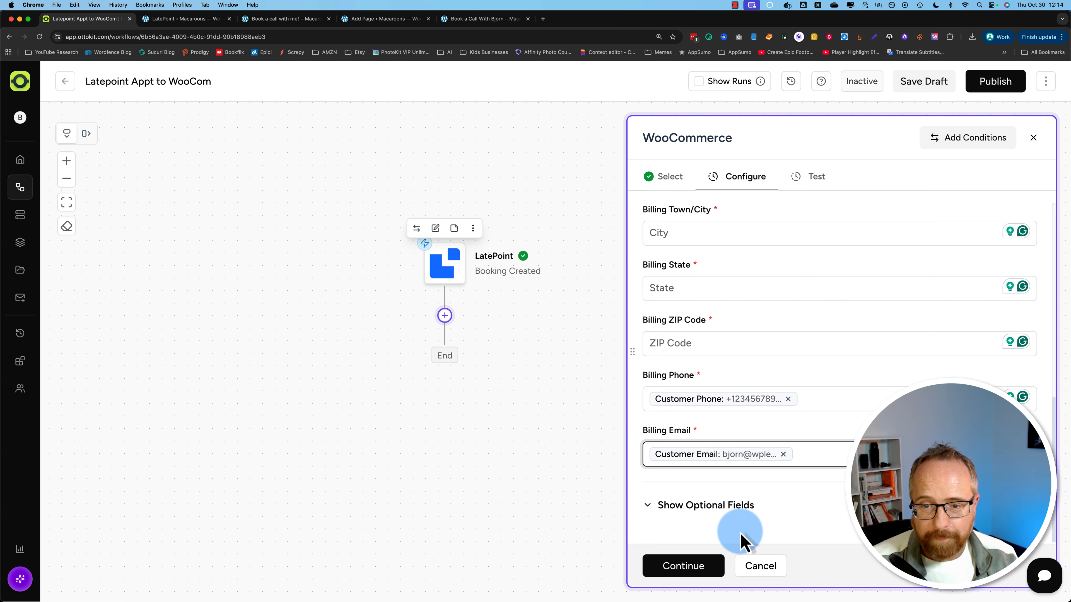
Step: Review the optional order fields, then finish configuring the action
{"action": "left_click", "coordinate": [639, 508]}
{"action": "scroll", "coordinate": [648, 514], "scroll_direction": "down", "scroll_amount": 6}
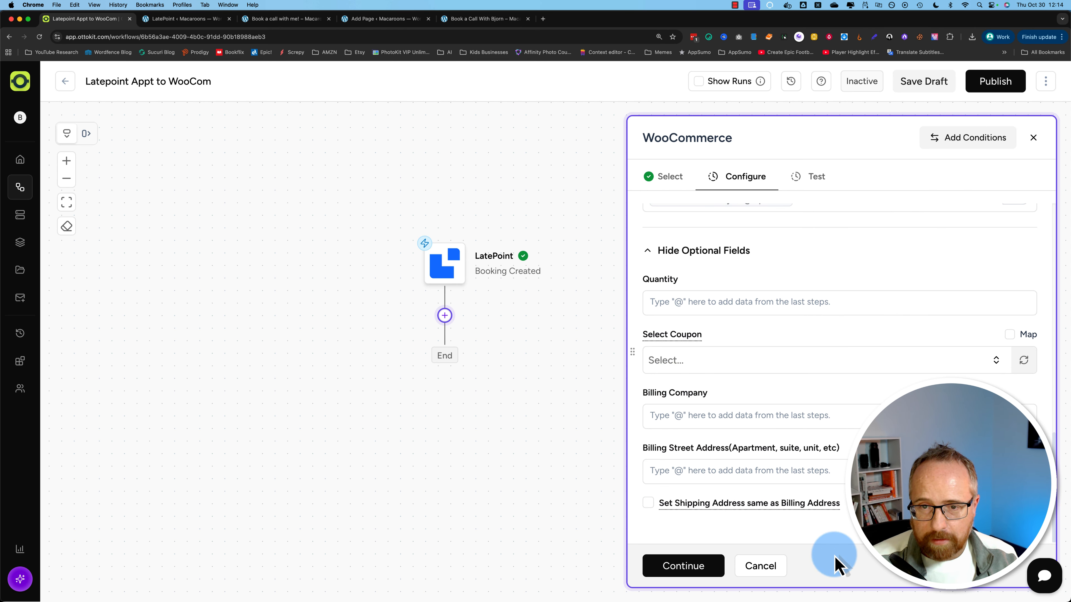
{"action": "left_click", "coordinate": [669, 253]}
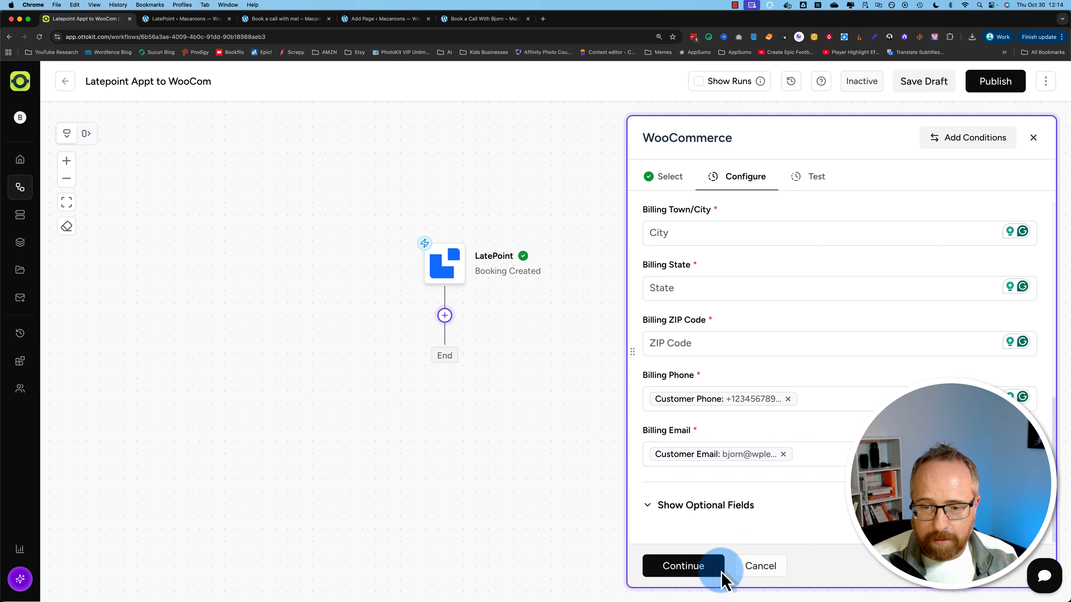
{"action": "left_click", "coordinate": [690, 568]}
Step: Test the Create Order action successfully, then switch to the WordPress site
{"action": "left_click", "coordinate": [687, 280]}
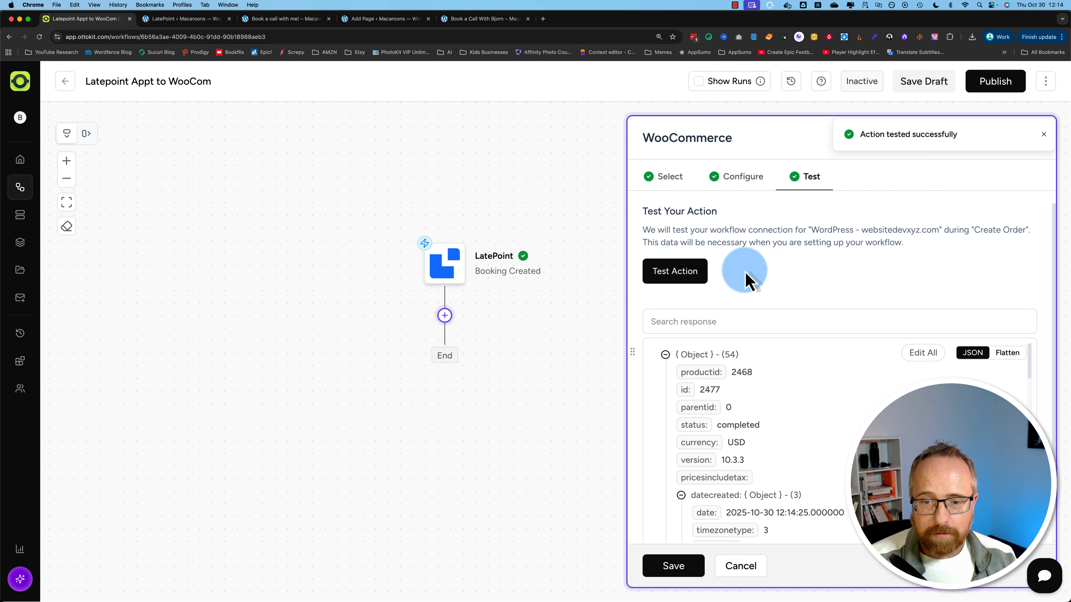
{"action": "left_click", "coordinate": [382, 19]}
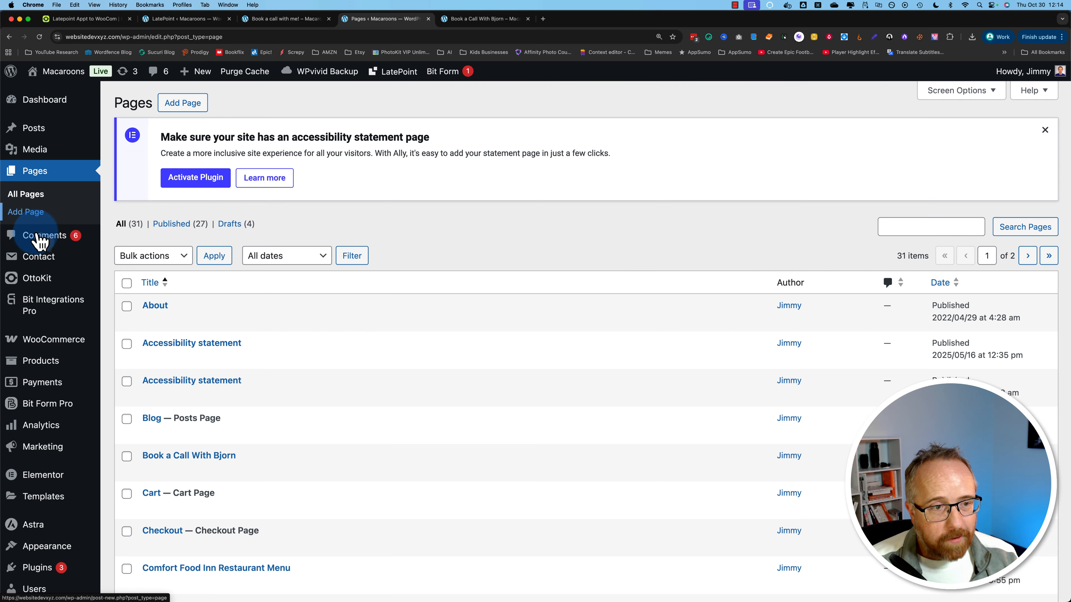
Step: Open order #2477 from WooCommerce Orders and review its Completed $75.00 call booking
{"action": "mouse_move", "coordinate": [50, 343]}
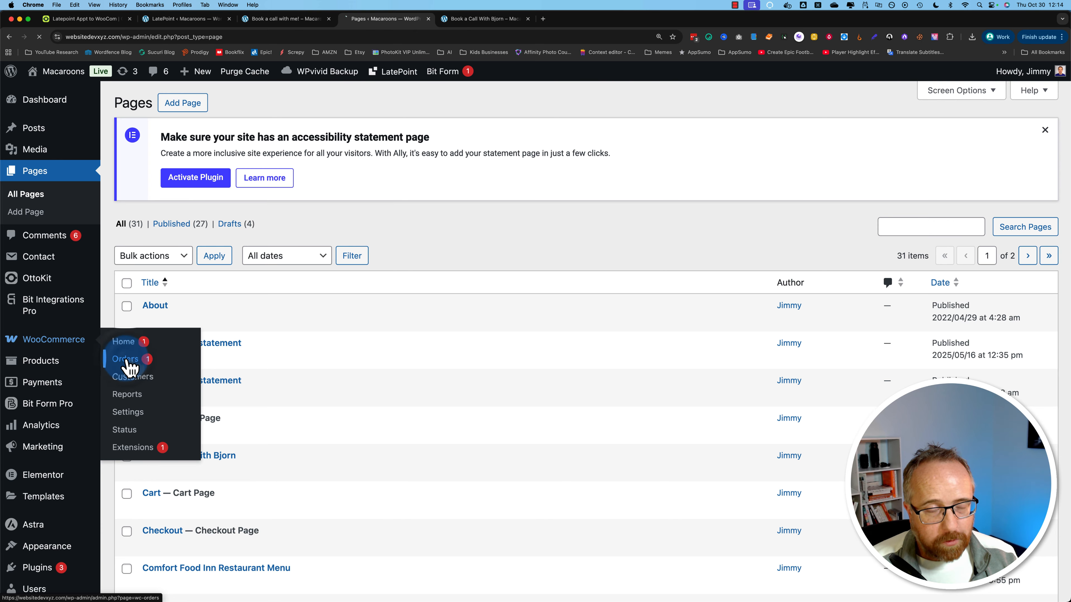
{"action": "left_click", "coordinate": [127, 359]}
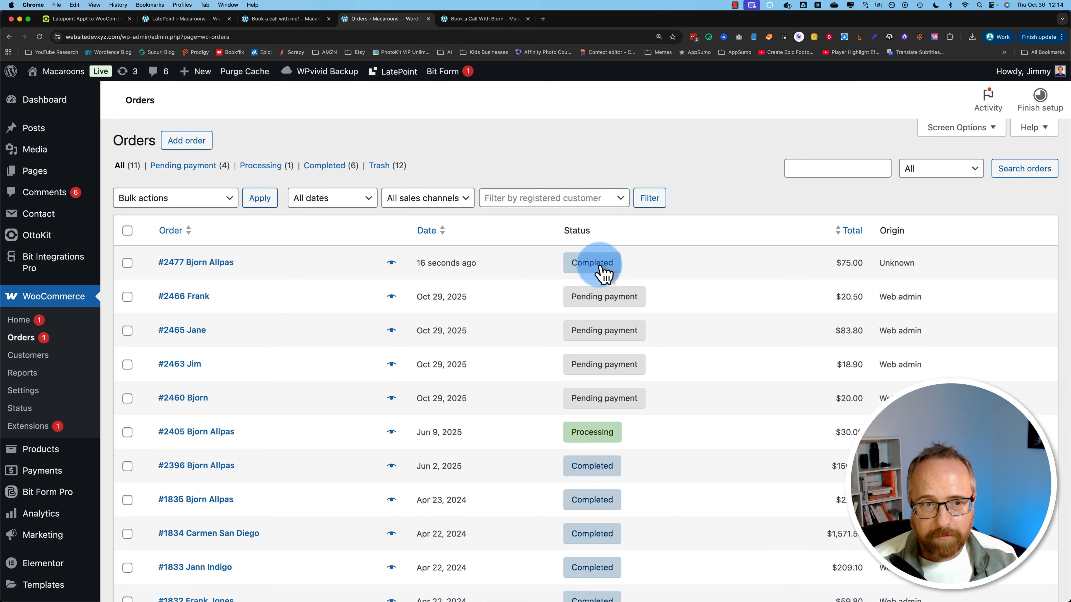
{"action": "left_click_drag", "start_coordinate": [155, 266], "coordinate": [514, 275]}
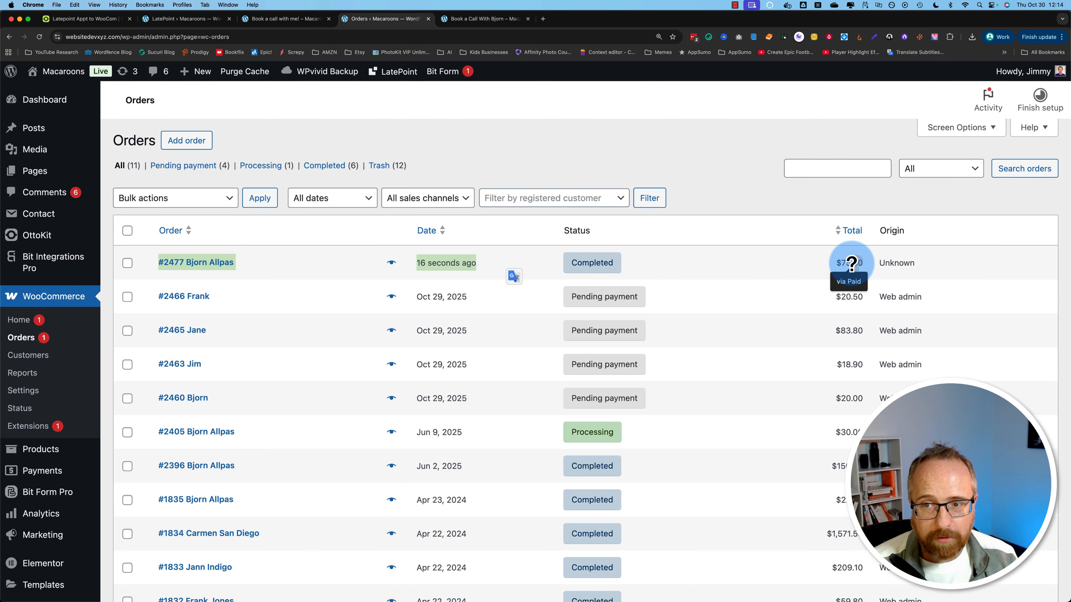
{"action": "left_click", "coordinate": [225, 264]}
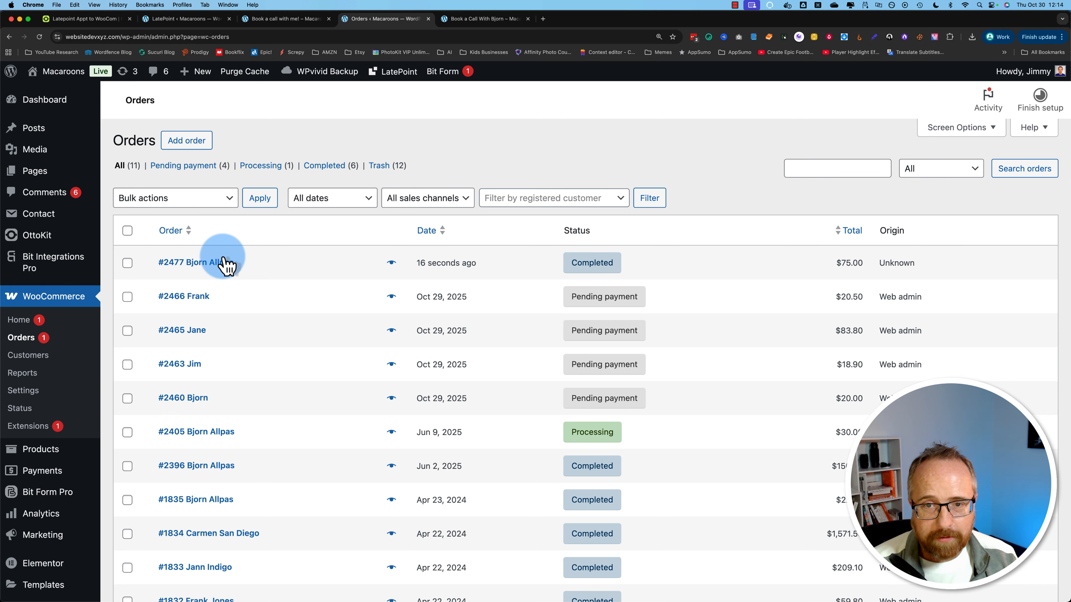
{"action": "left_click", "coordinate": [225, 266]}
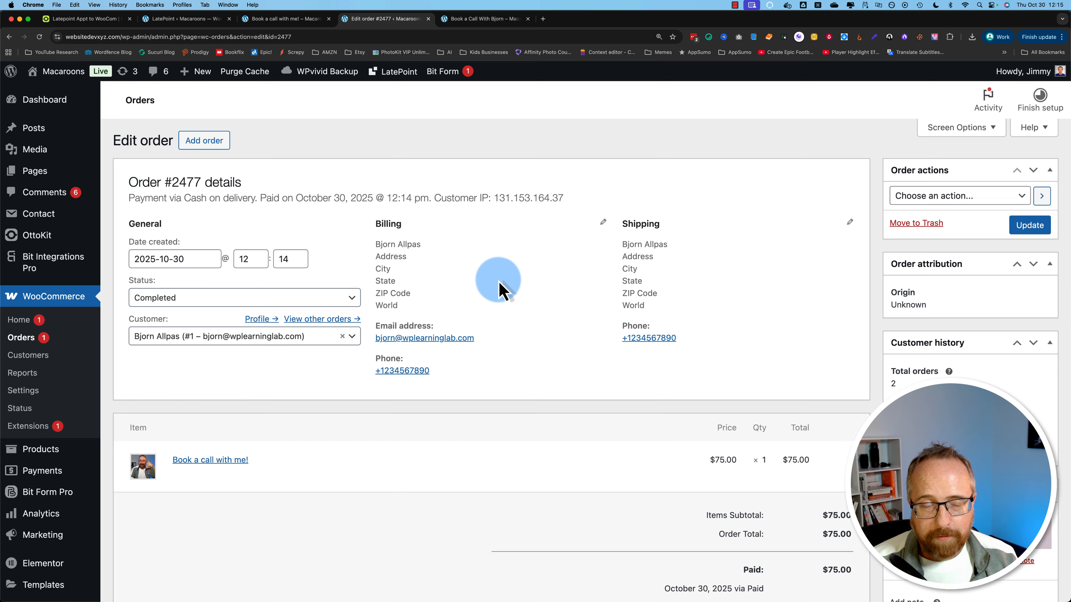
{"action": "scroll", "coordinate": [566, 390], "scroll_direction": "down", "scroll_amount": 1}
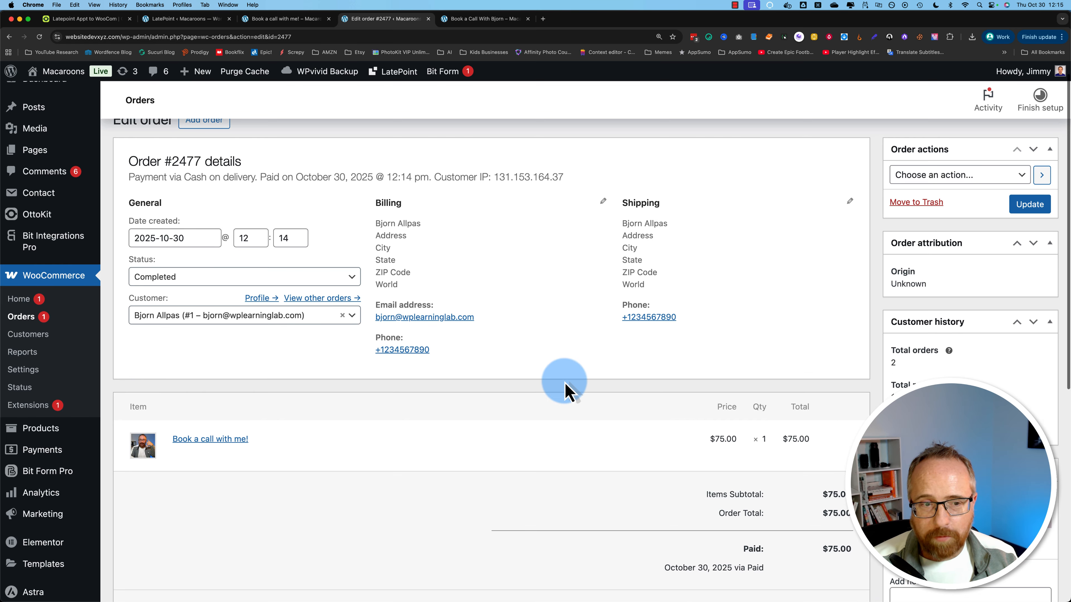
{"action": "scroll", "coordinate": [448, 404], "scroll_direction": "down", "scroll_amount": 2}
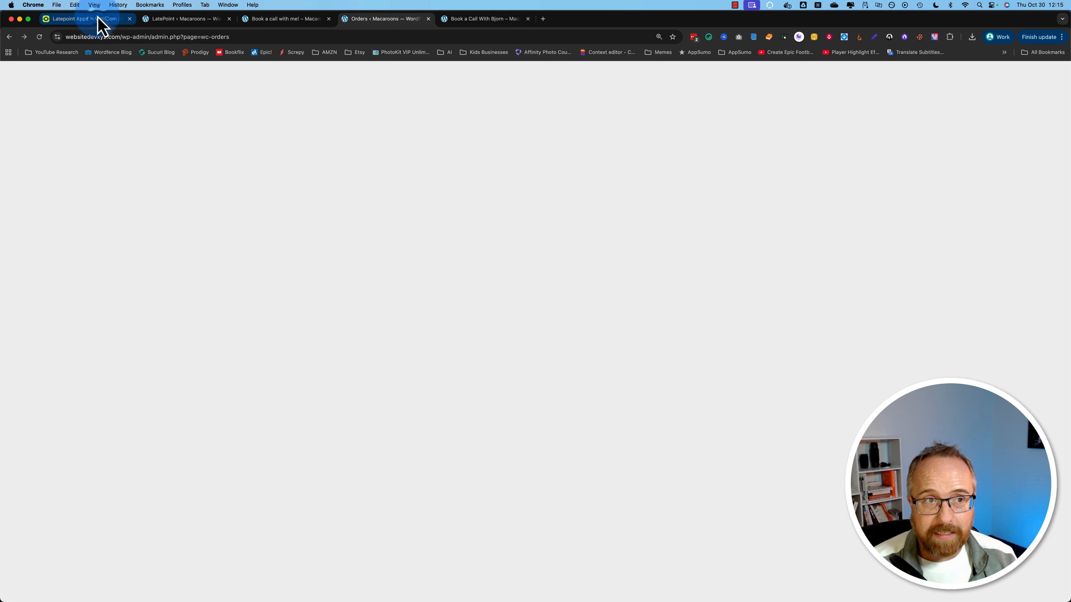
Step: Publish the Latepoint Appt to WooCom workflow and return to the booking confirmation page
{"action": "left_click", "coordinate": [91, 19]}
{"action": "left_click", "coordinate": [682, 567]}
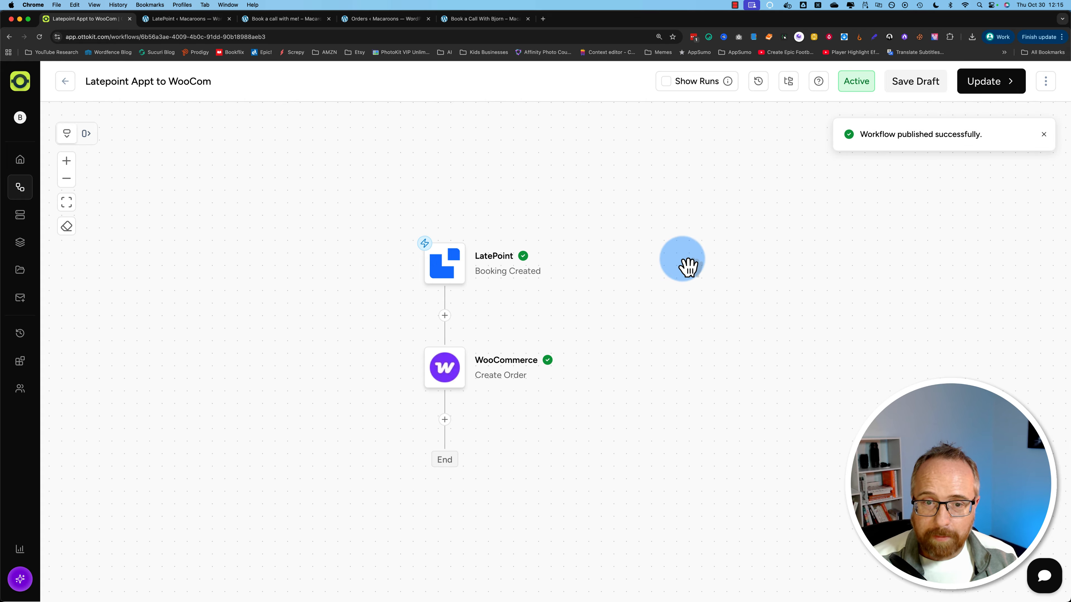
{"action": "left_click", "coordinate": [487, 22]}
{"action": "left_click", "coordinate": [149, 37]}
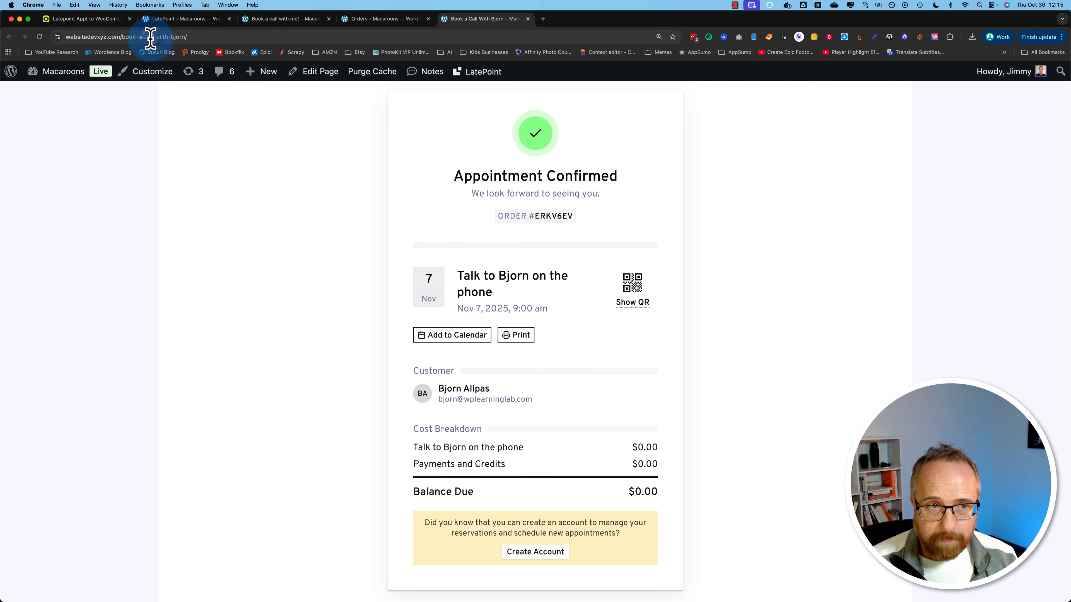
Step: Reload the booking form and pick Talk to Bjorn on the phone, November 10, 9:00 am
{"action": "key", "text": "Return"}
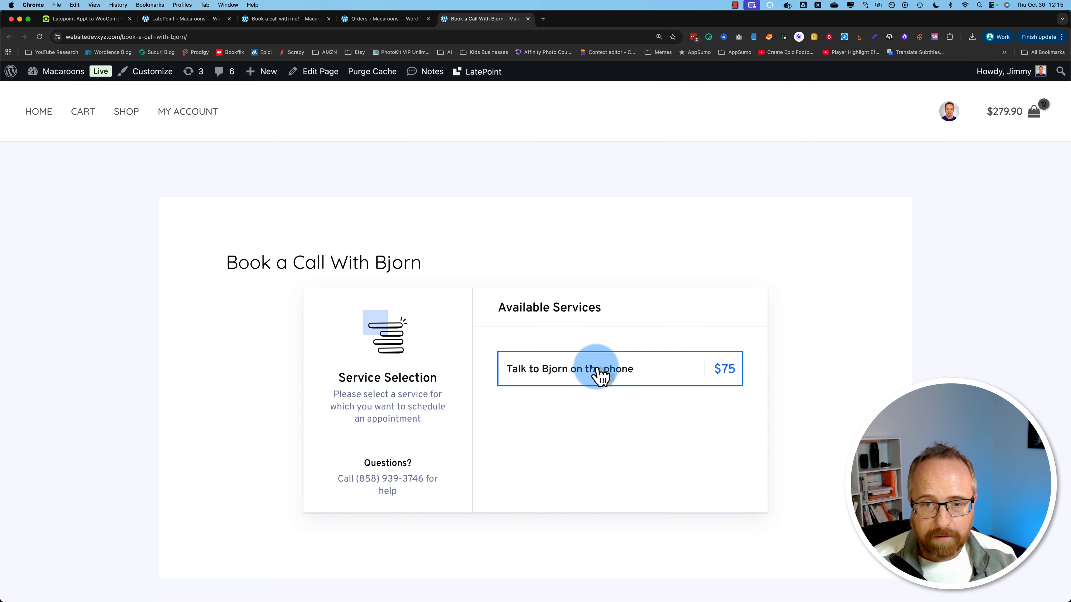
{"action": "left_click", "coordinate": [597, 375]}
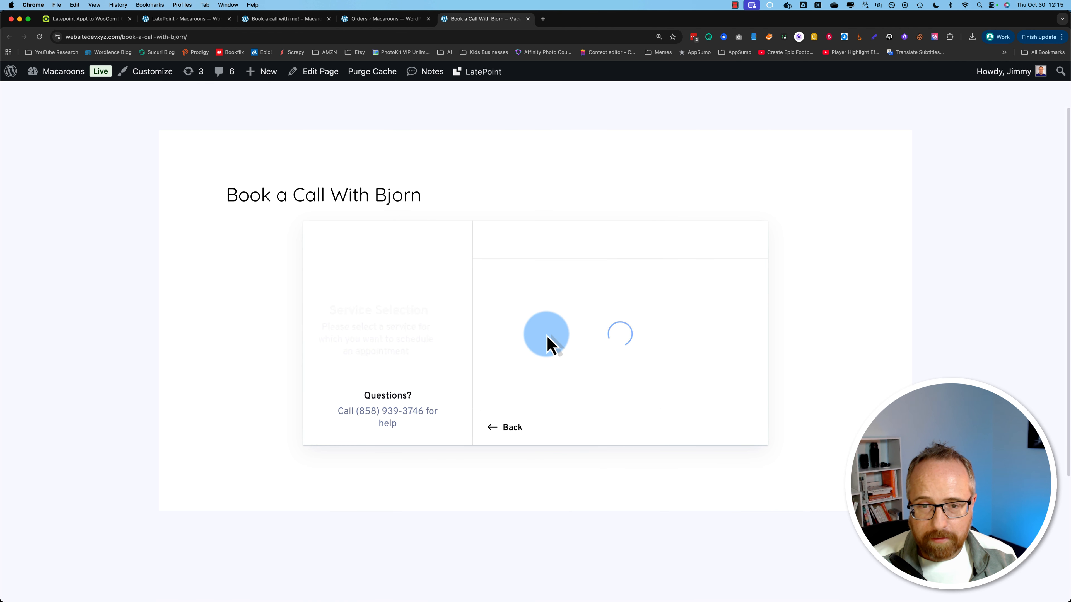
{"action": "left_click", "coordinate": [655, 300]}
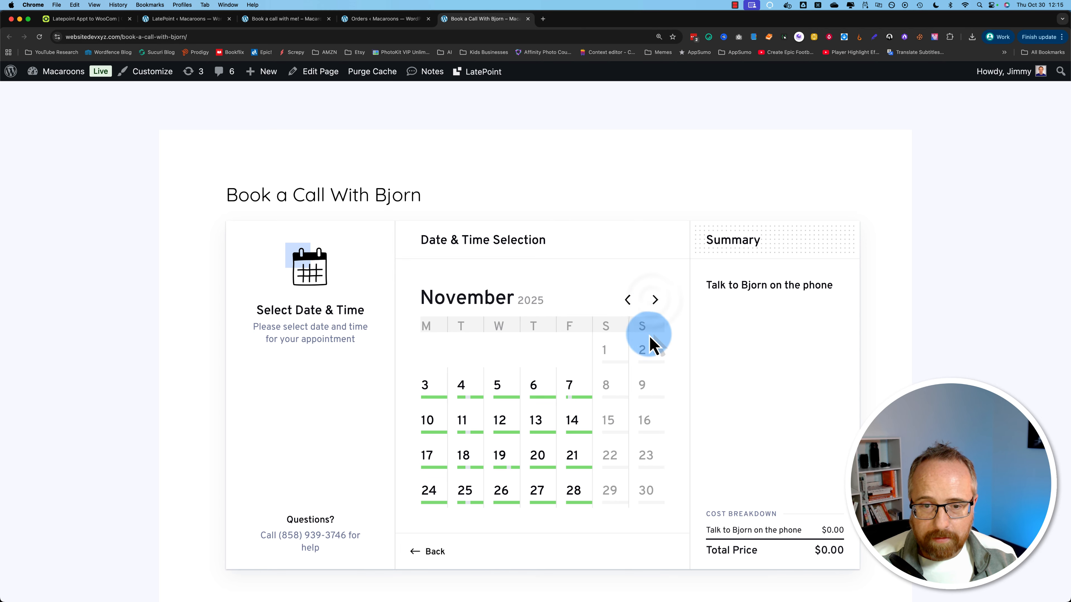
{"action": "left_click", "coordinate": [434, 428]}
{"action": "left_click", "coordinate": [570, 561]}
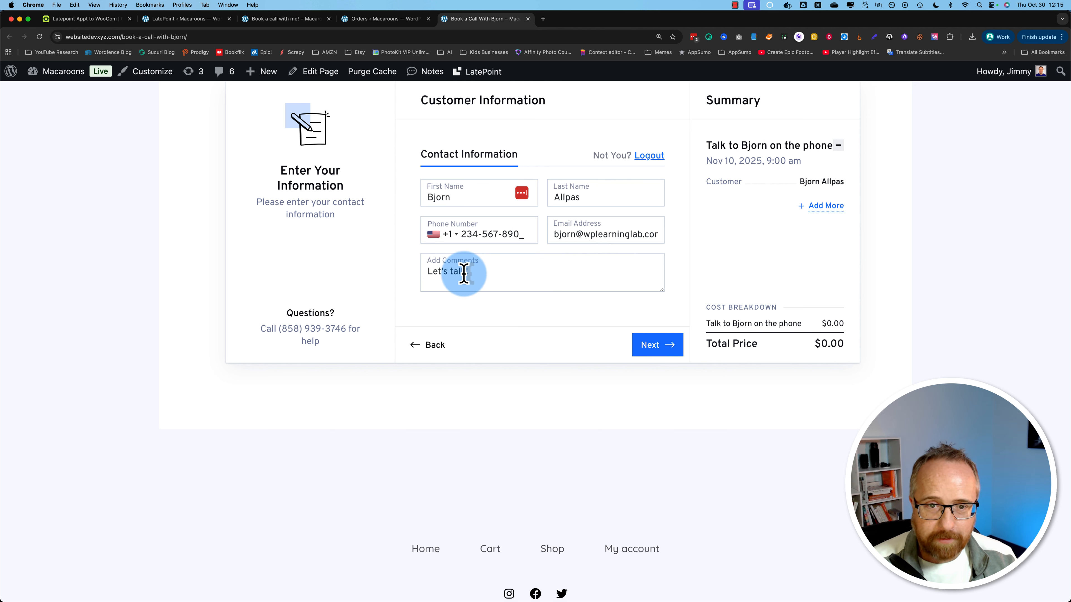
Step: Set the comment to 'We're going to talk', replace the customer's first and last names, and submit
{"action": "left_click_drag", "start_coordinate": [465, 274], "coordinate": [415, 272]}
{"action": "type", "text": "We're goin"}
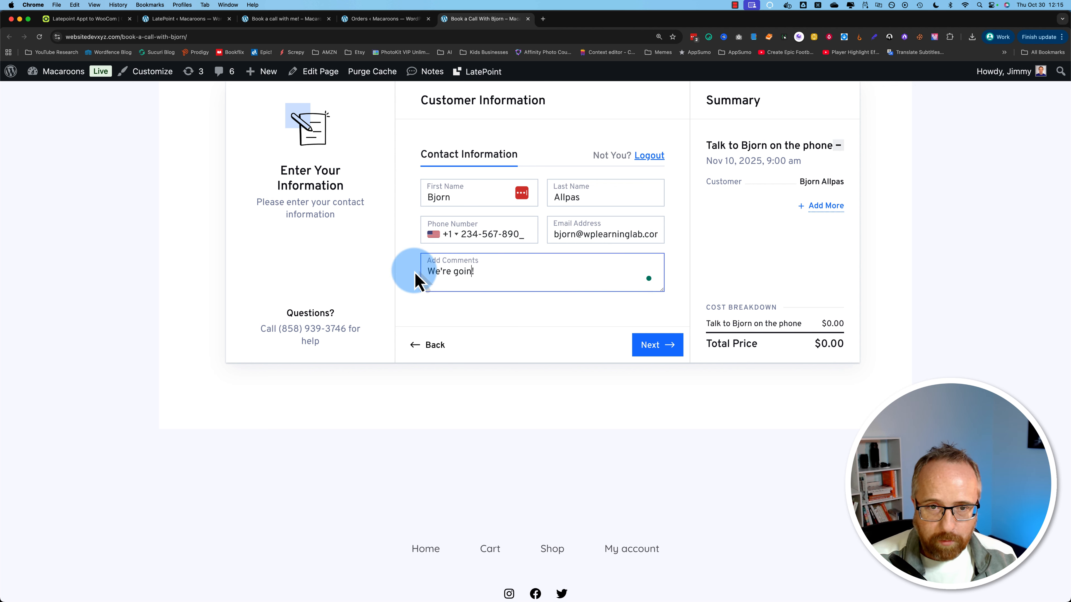
{"action": "type", "text": "g to talk"}
{"action": "left_click", "coordinate": [660, 347]}
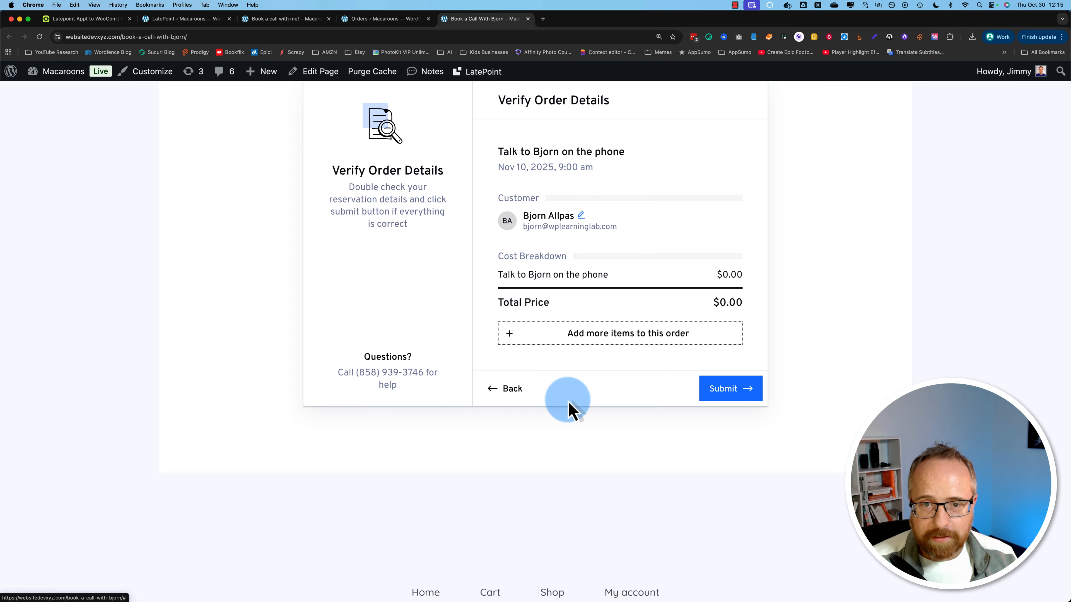
{"action": "left_click", "coordinate": [584, 217]}
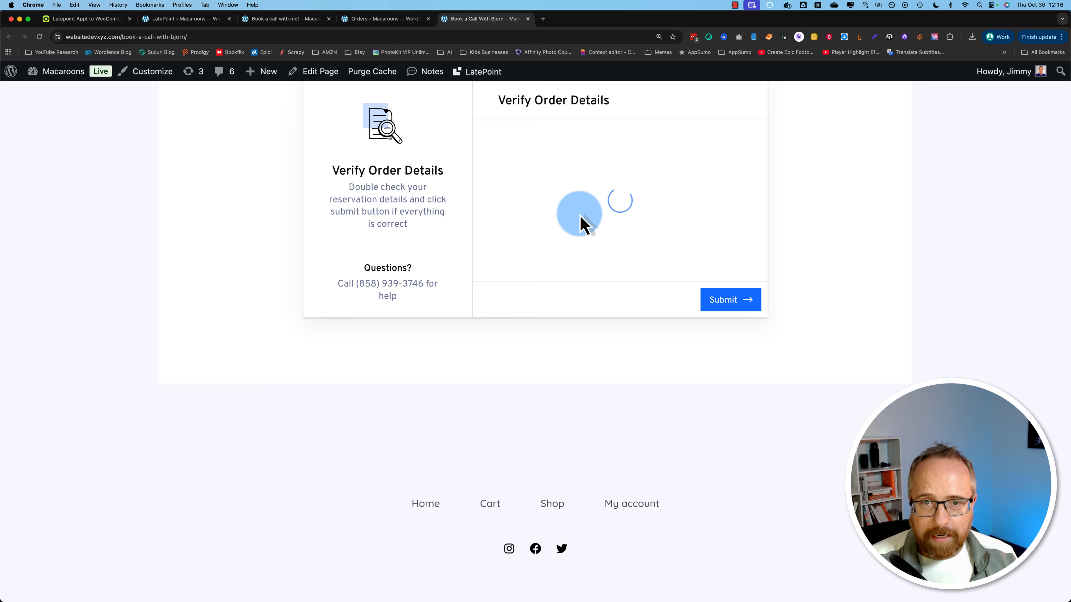
{"action": "double_click", "coordinate": [470, 194]}
{"action": "type", "text": "Jim"}
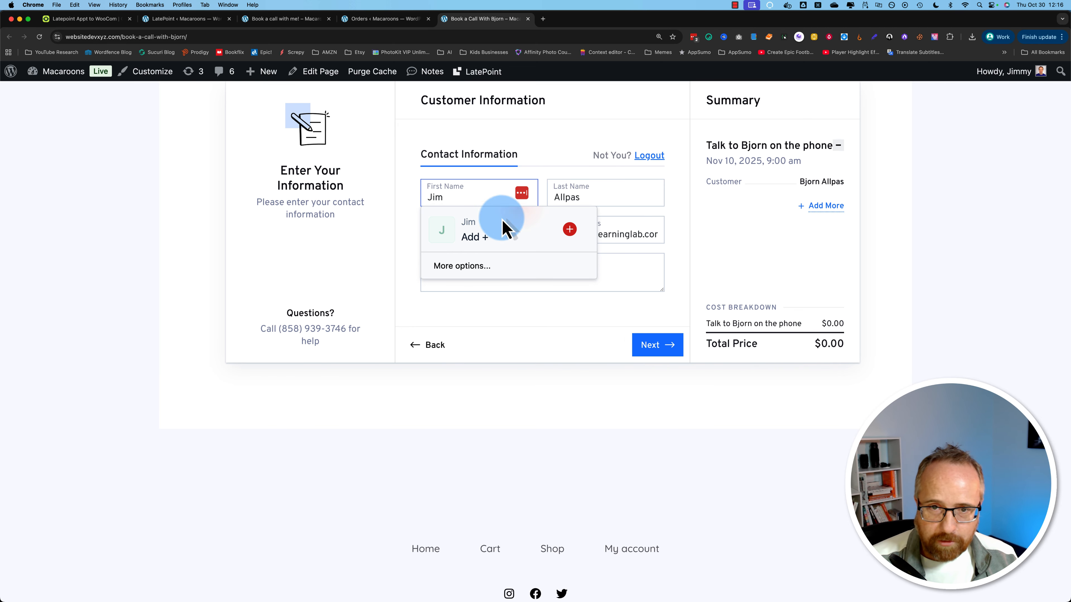
{"action": "double_click", "coordinate": [575, 198]}
{"action": "type", "text": "J"}
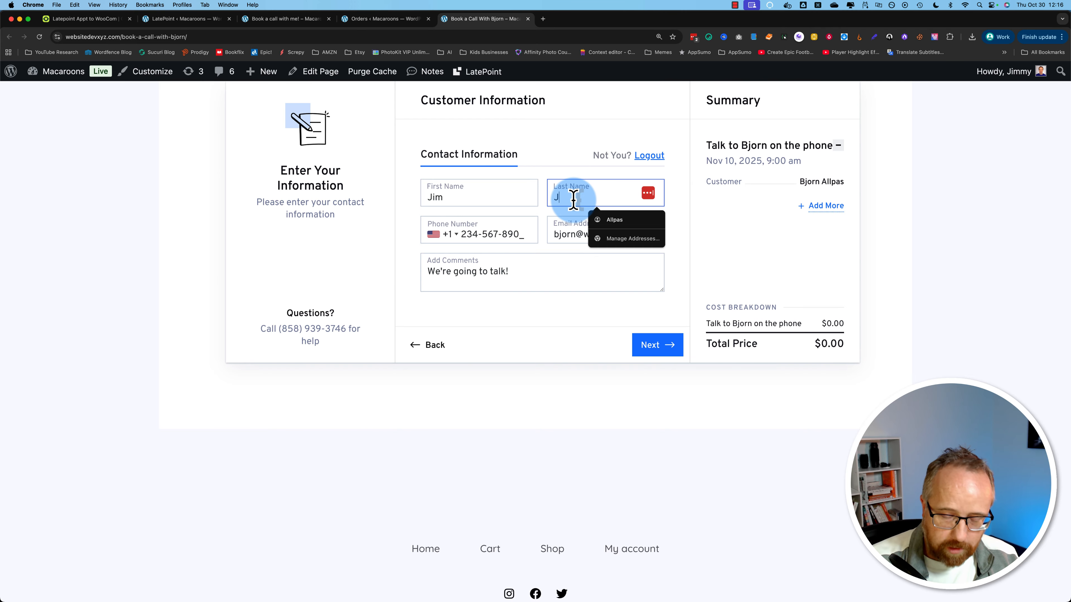
{"action": "type", "text": "im"}
{"action": "left_click", "coordinate": [664, 349]}
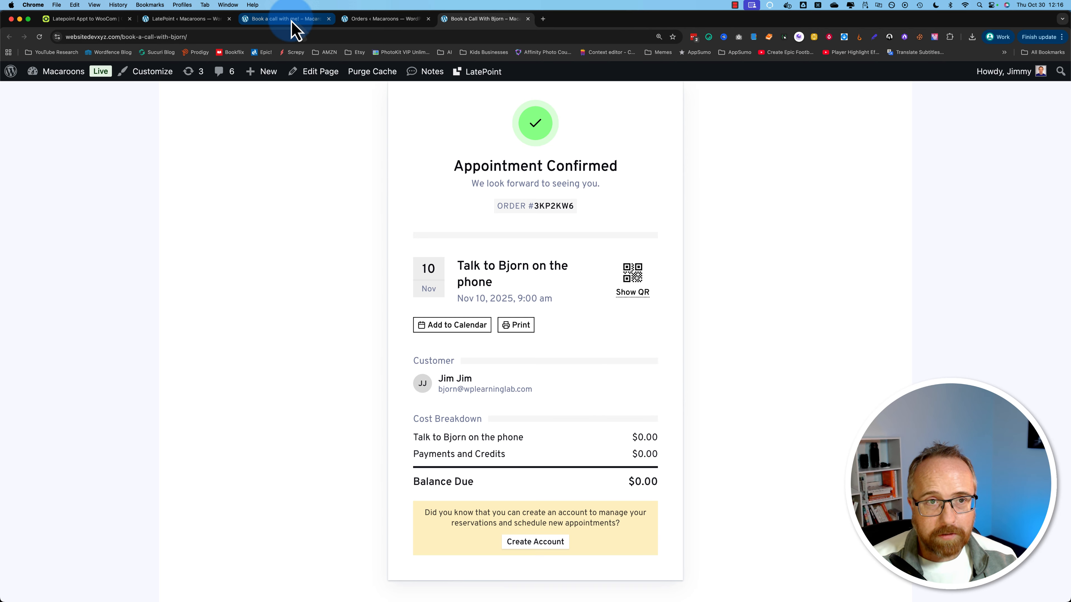
{"action": "left_click", "coordinate": [355, 20]}
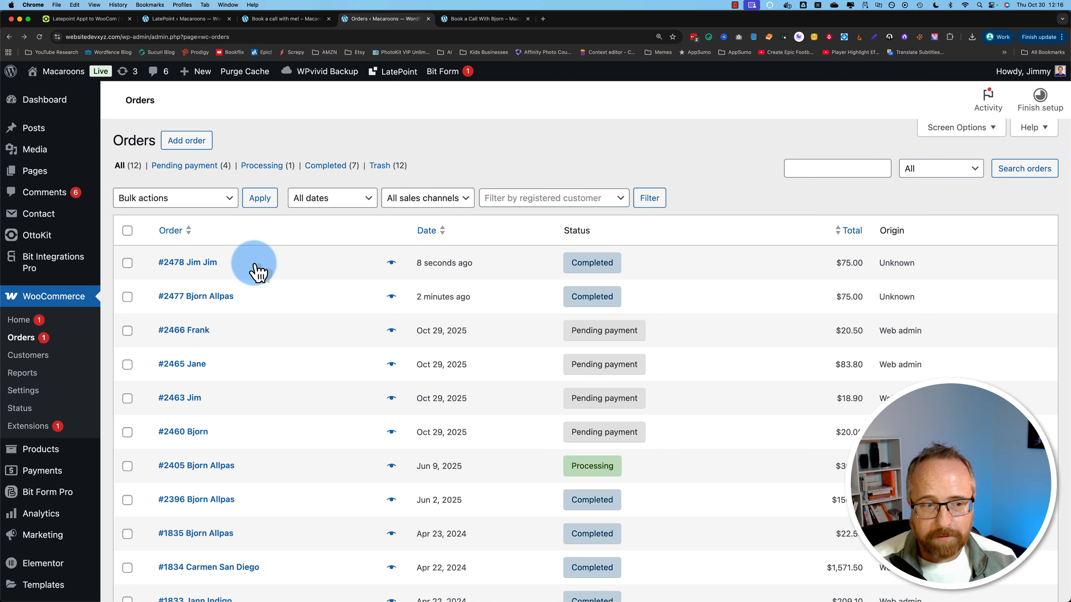
Step: After seeing the new Completed $75.00 order #2478, switch to the LatePoint admin
{"action": "left_click", "coordinate": [194, 18]}
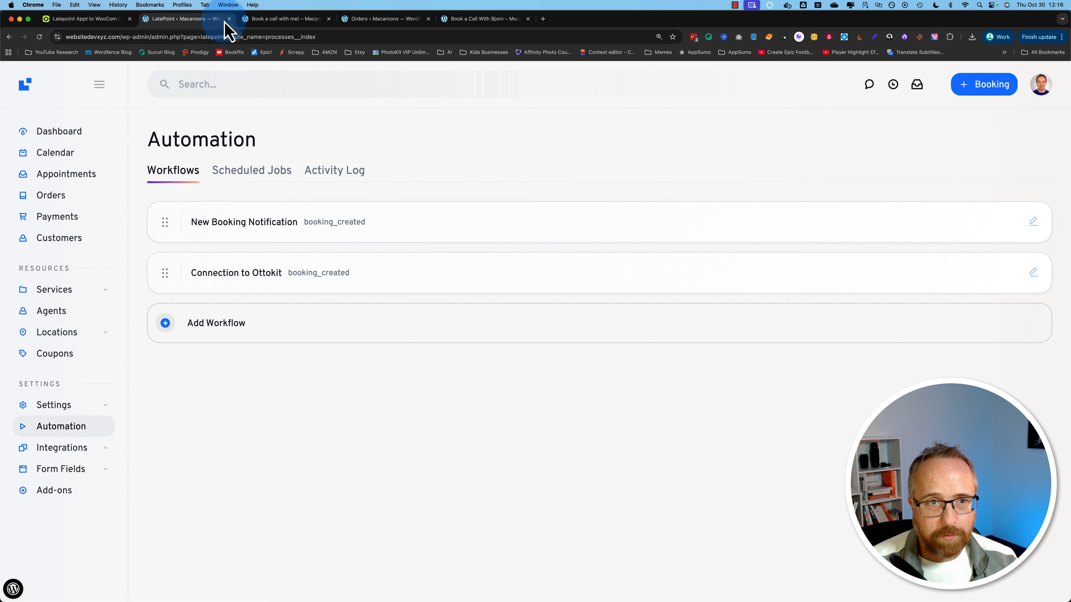
Step: Review the November 7 9am Talk to Bjorn appointment's order details in the LatePoint calendar
{"action": "left_click", "coordinate": [274, 18]}
{"action": "left_click", "coordinate": [186, 18]}
{"action": "left_click", "coordinate": [56, 160]}
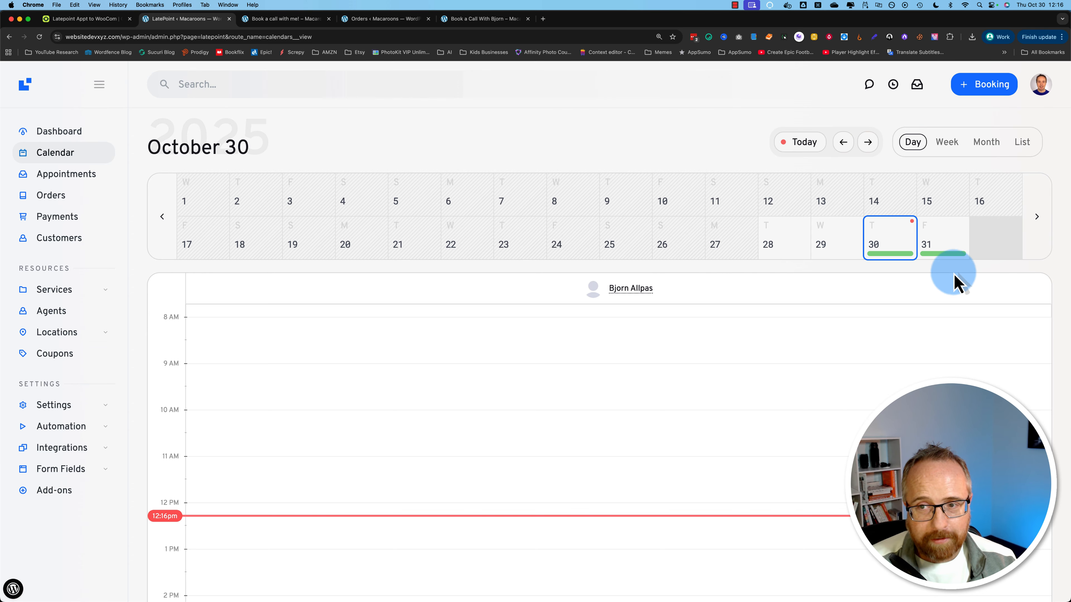
{"action": "left_click", "coordinate": [1036, 217]}
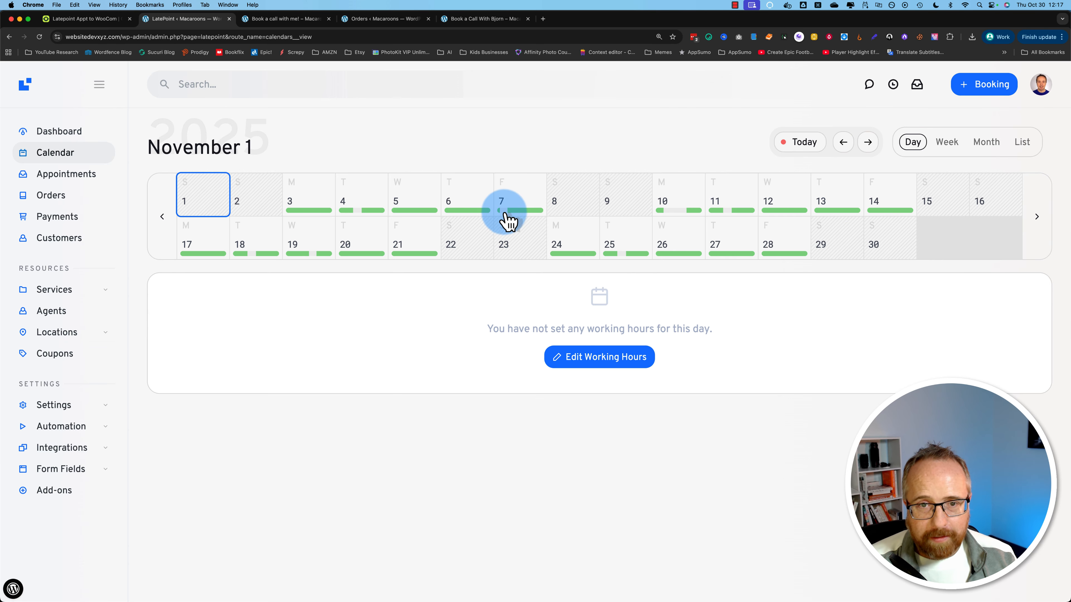
{"action": "left_click", "coordinate": [508, 219]}
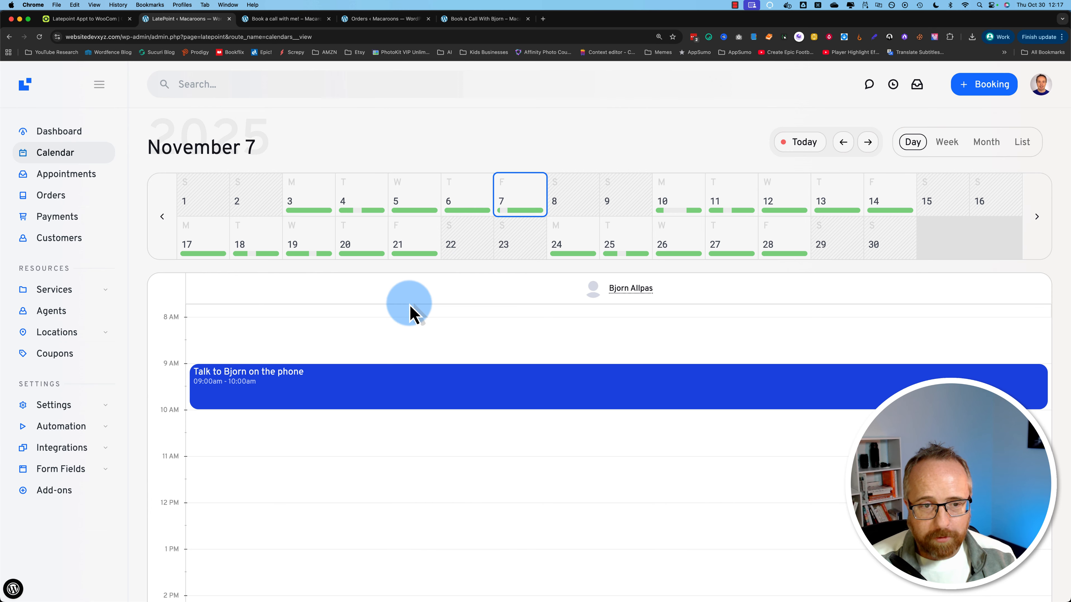
{"action": "left_click", "coordinate": [301, 384]}
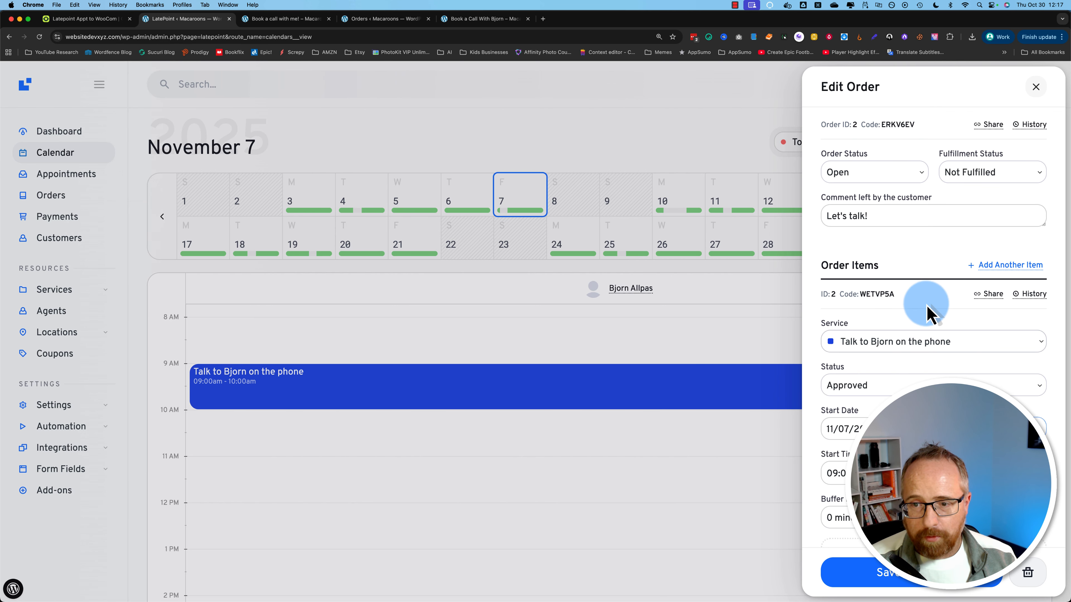
{"action": "scroll", "coordinate": [928, 304], "scroll_direction": "down", "scroll_amount": 10}
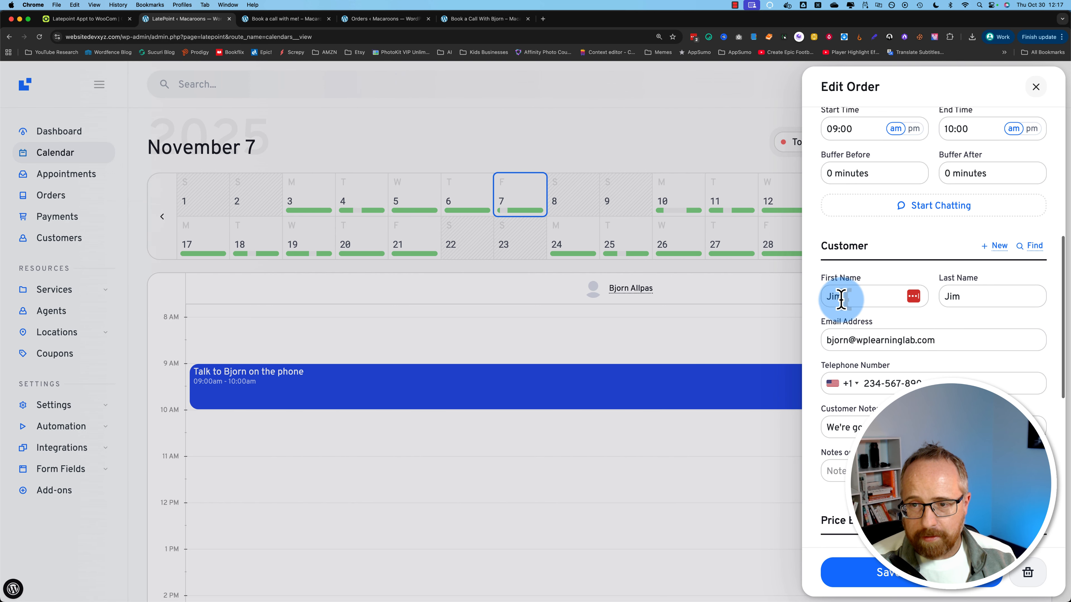
{"action": "left_click", "coordinate": [1039, 89]}
{"action": "left_click", "coordinate": [65, 21]}
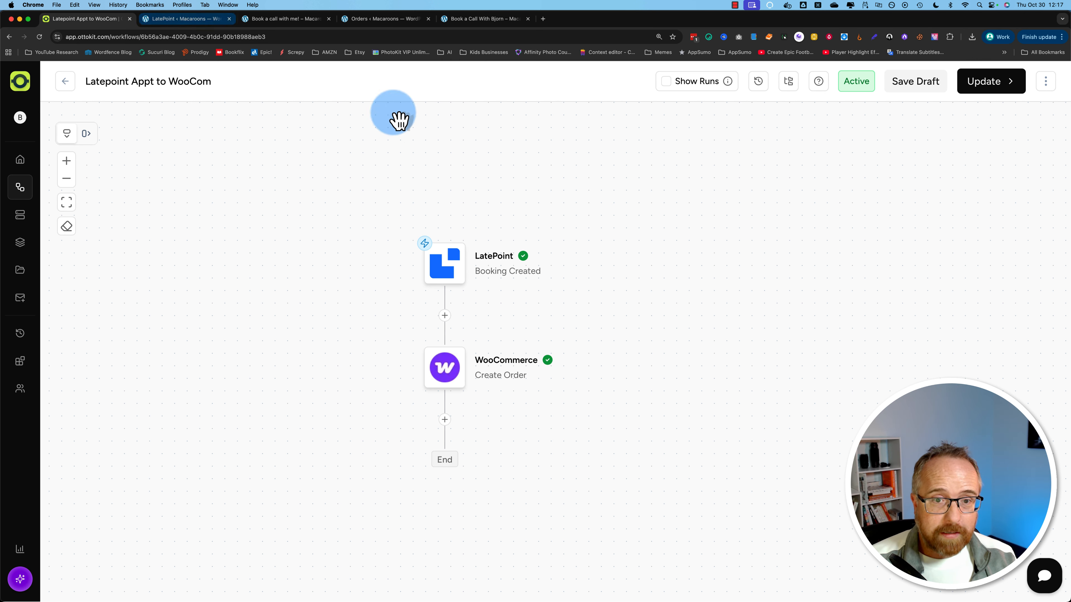
Step: Open the LatePoint website in a new tab and browse its pricing plans and add-ons
{"action": "key", "text": "super+t"}
{"action": "type", "text": "latepoint.com"}
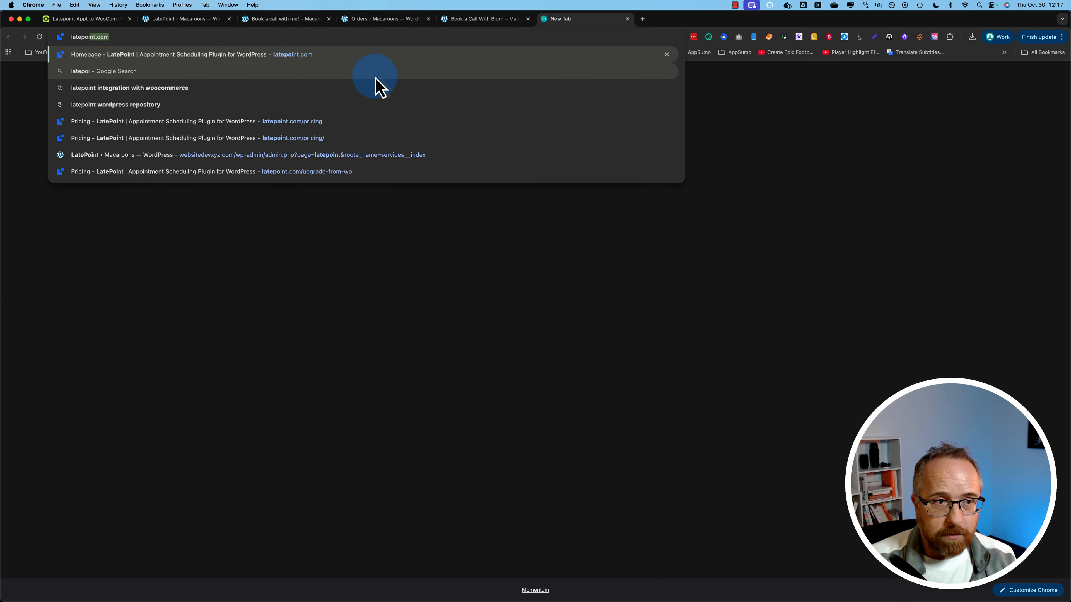
{"action": "key", "text": "Return"}
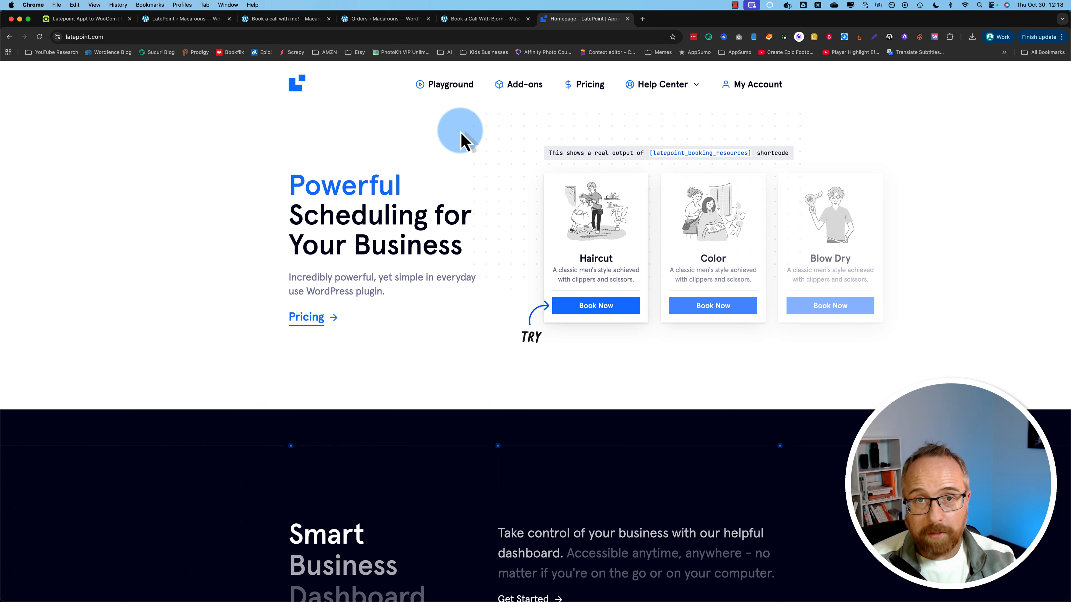
{"action": "left_click", "coordinate": [584, 90]}
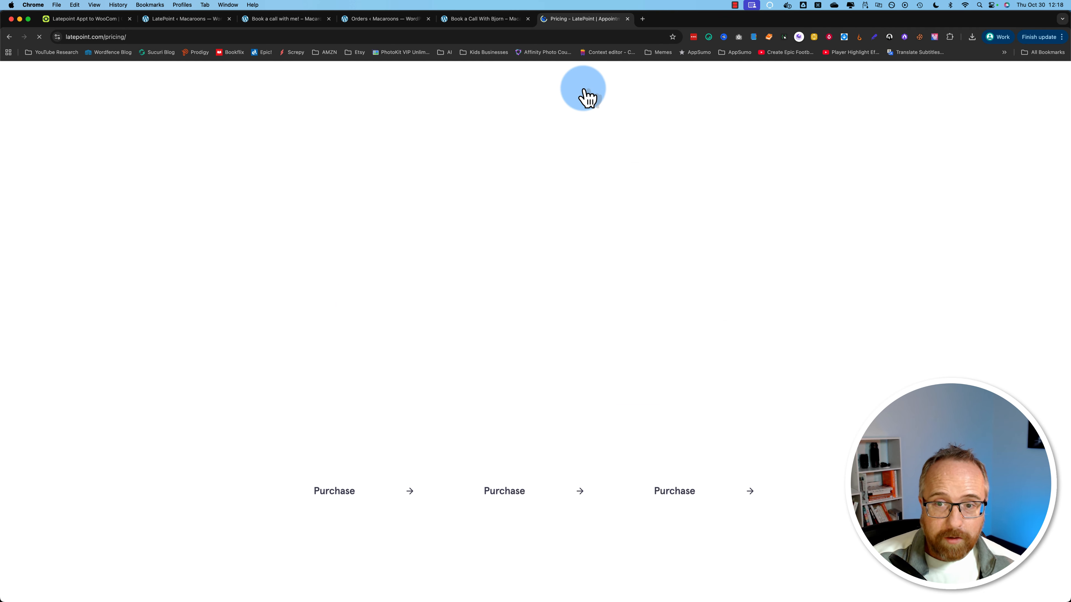
{"action": "scroll", "coordinate": [194, 329], "scroll_direction": "down", "scroll_amount": 3}
{"action": "scroll", "coordinate": [197, 330], "scroll_direction": "down", "scroll_amount": 3}
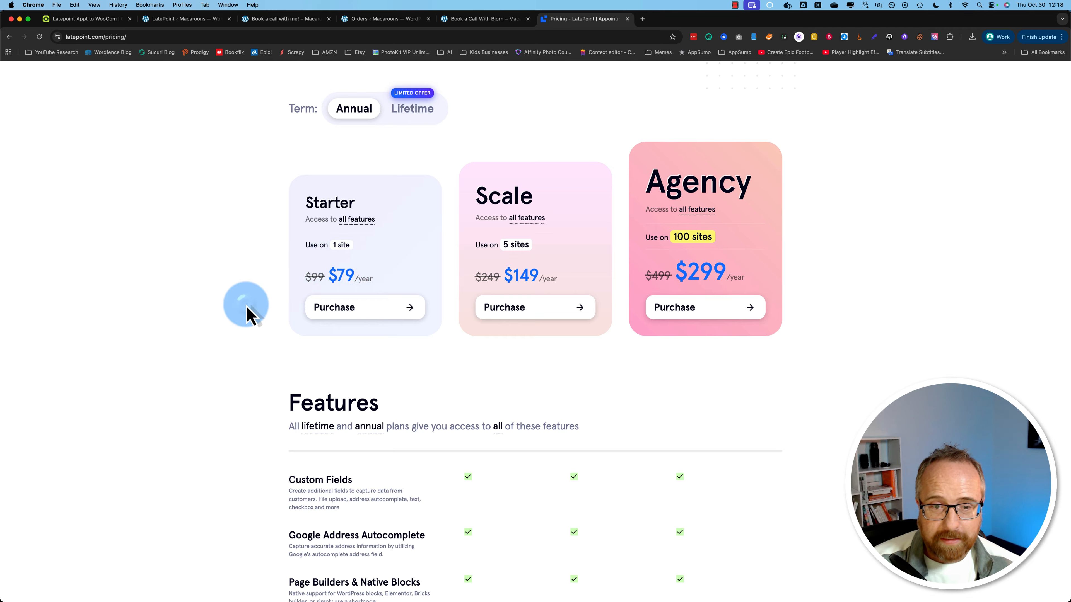
{"action": "scroll", "coordinate": [251, 350], "scroll_direction": "down", "scroll_amount": 5}
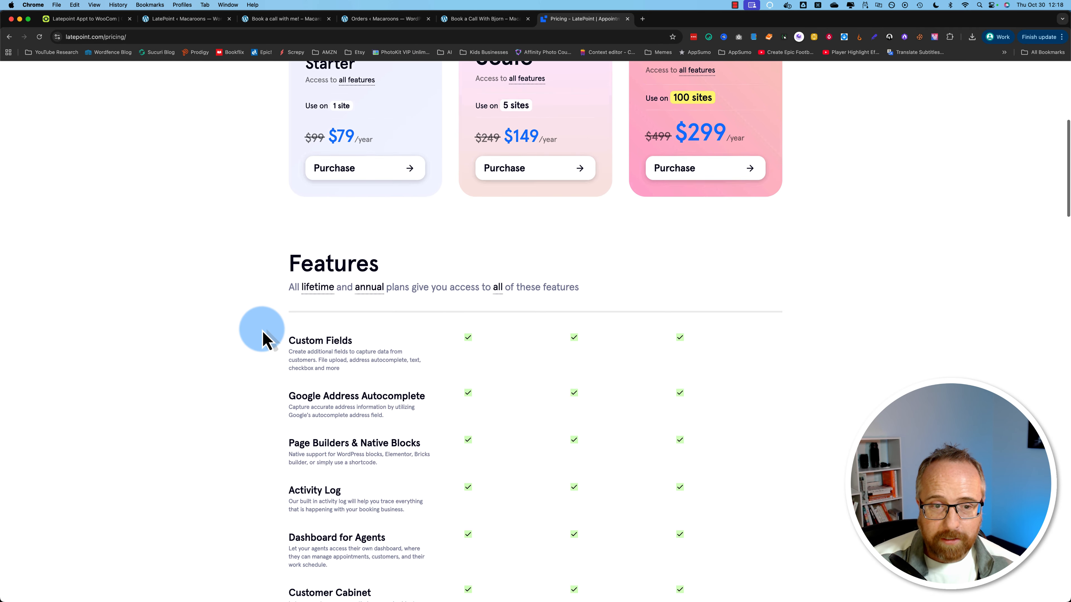
{"action": "scroll", "coordinate": [265, 337], "scroll_direction": "down", "scroll_amount": 15}
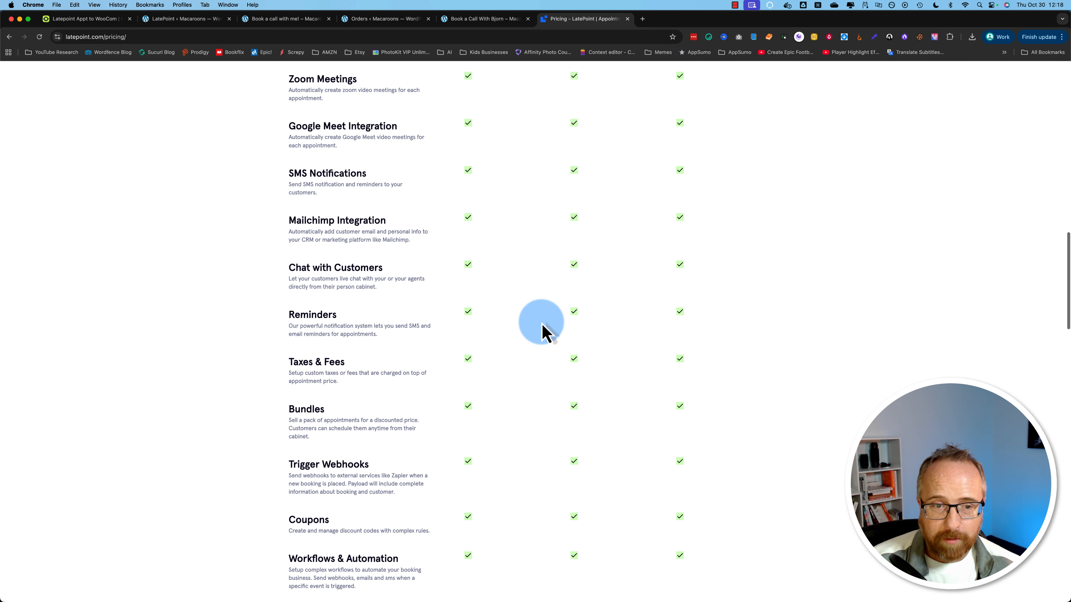
{"action": "left_click_drag", "start_coordinate": [1058, 267], "coordinate": [988, 103]}
{"action": "scroll", "coordinate": [594, 242], "scroll_direction": "up", "scroll_amount": 3}
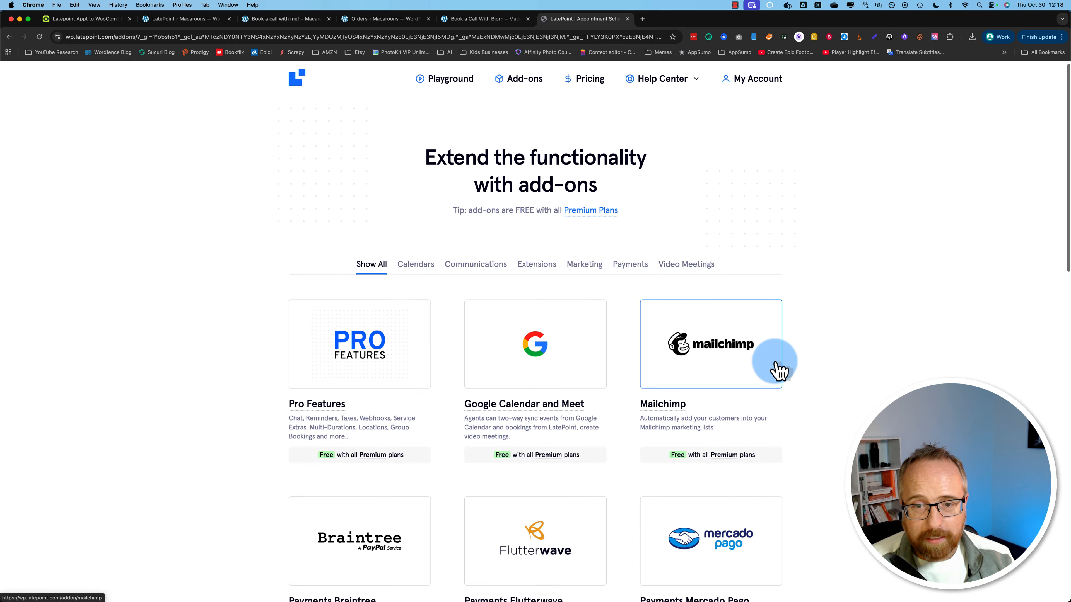
{"action": "scroll", "coordinate": [777, 366], "scroll_direction": "down", "scroll_amount": 6}
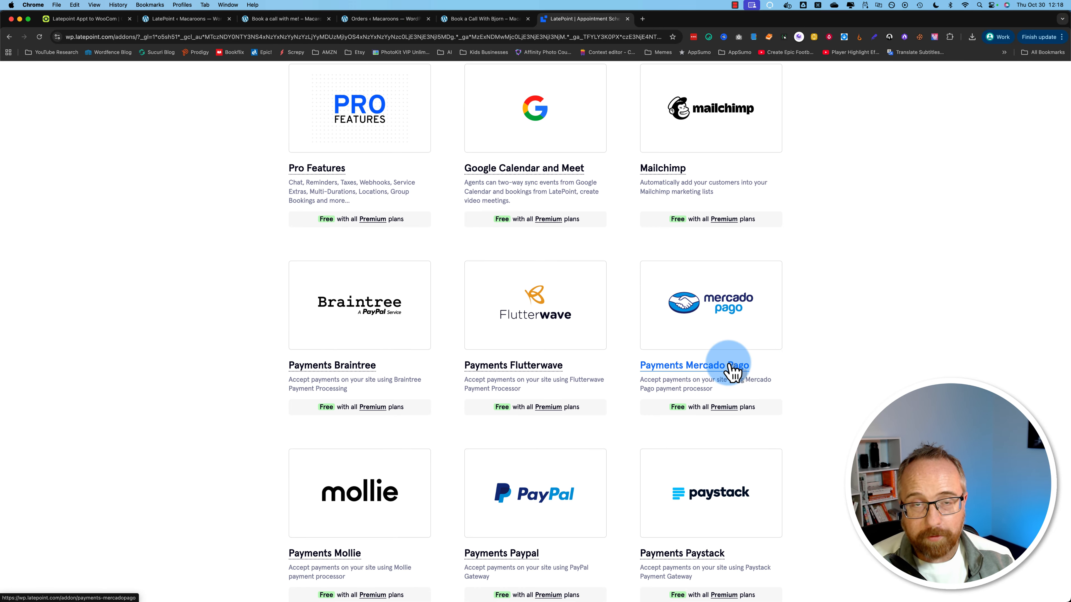